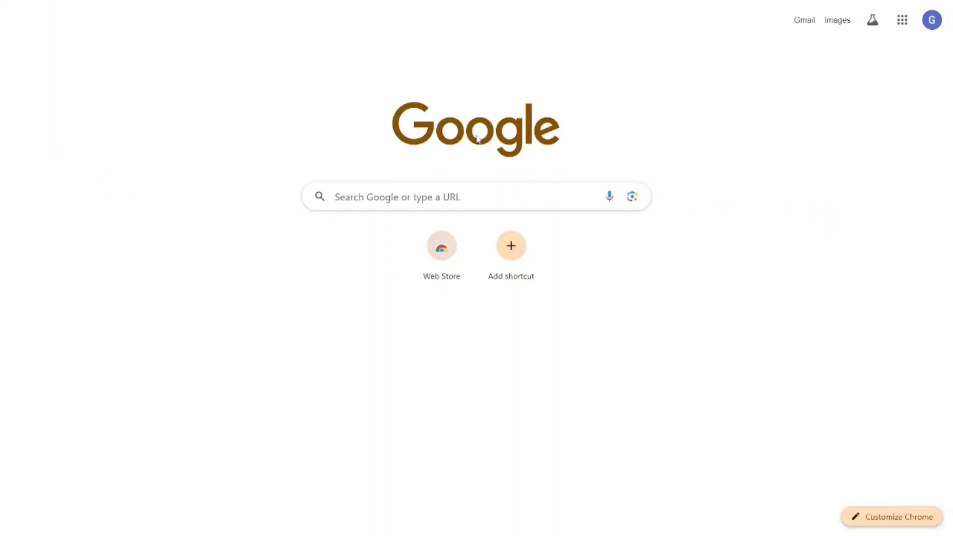
# Step: Search Google for zipwp and open the ZipWP website from the results
pyautogui.click(384, 195)
pyautogui.write('zipwp')
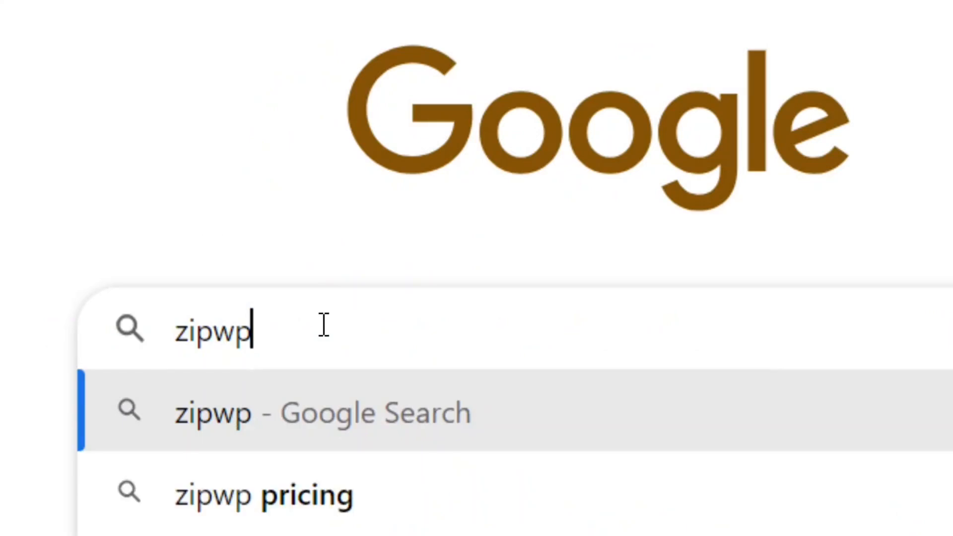
pyautogui.press('Return')
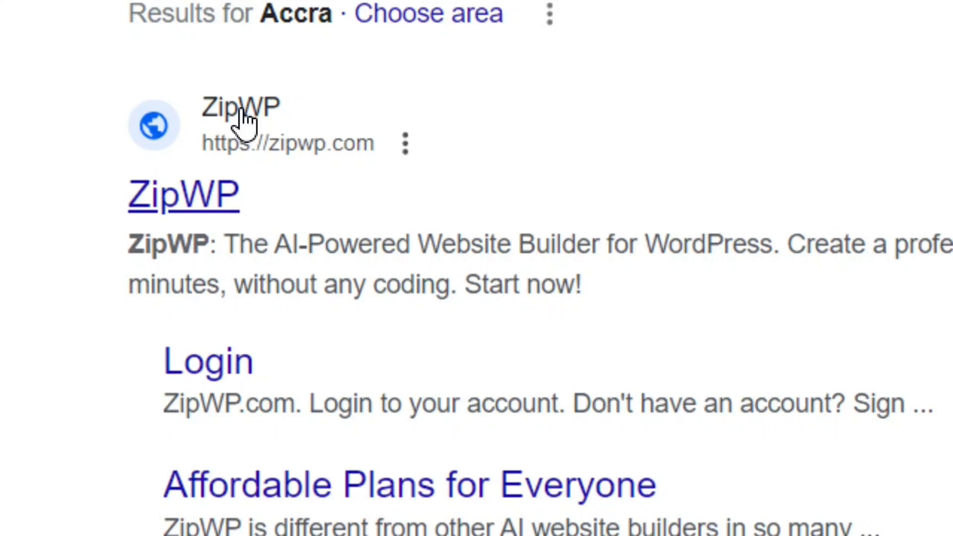
pyautogui.click(244, 121)
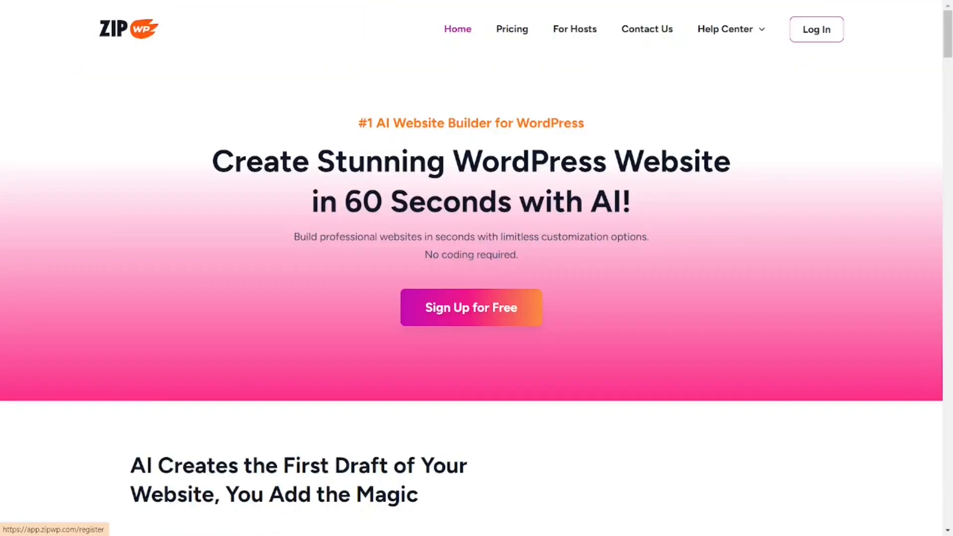
# Step: Sign up for a free ZipWP account using the existing Google account and approve sharing its details
pyautogui.click(407, 297)
pyautogui.moveTo(59, 186); pyautogui.dragTo(214, 187)
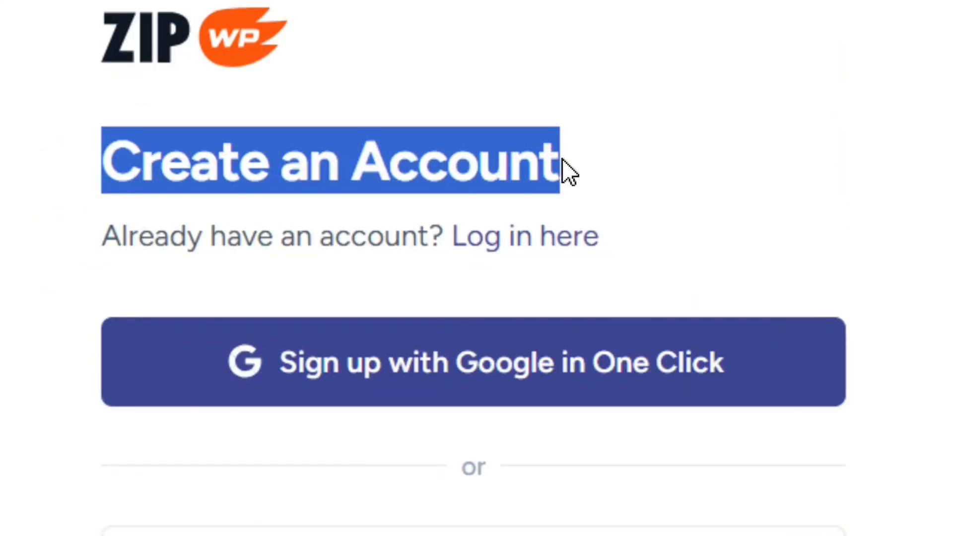
pyautogui.click(610, 176)
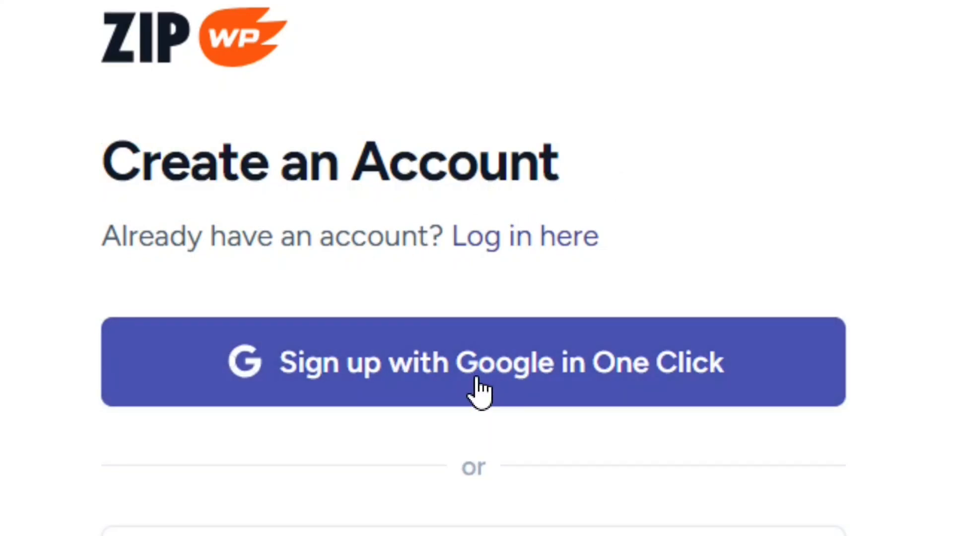
pyautogui.click(478, 389)
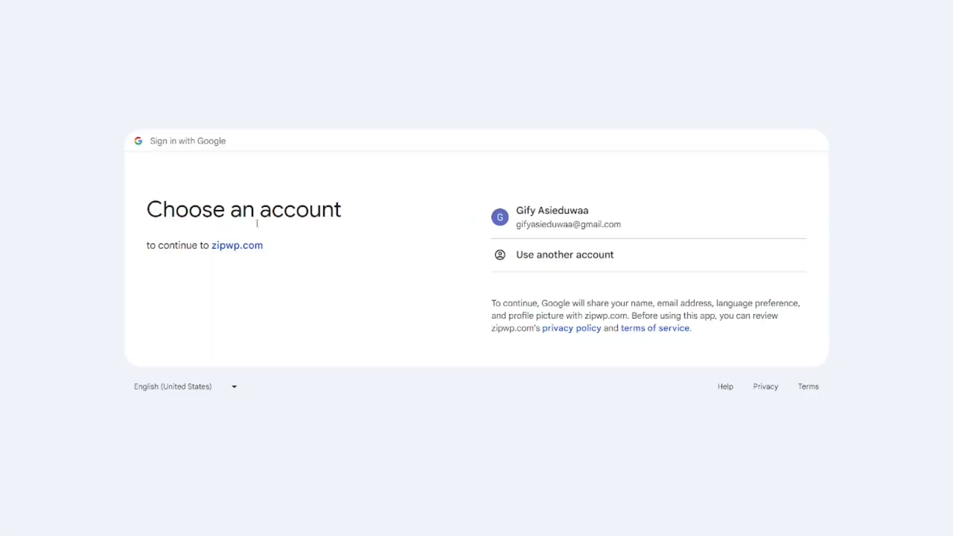
pyautogui.click(595, 217)
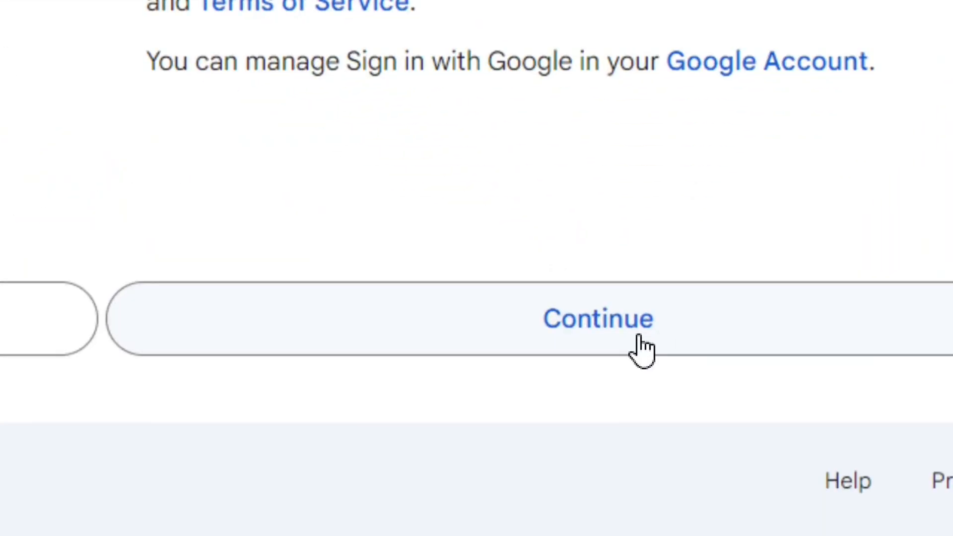
pyautogui.click(639, 339)
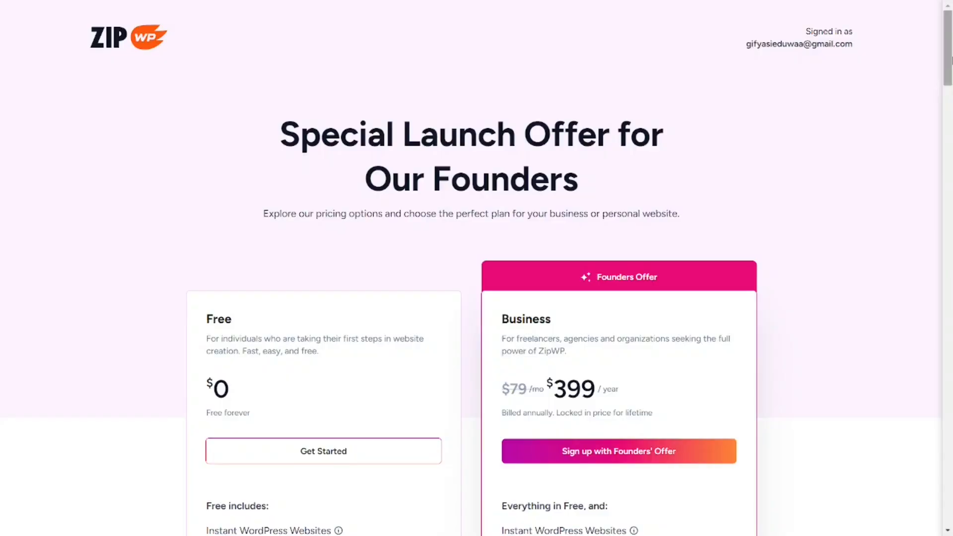
# Step: Get started with the $0 Free plan
pyautogui.scroll(-4, 239, 151)
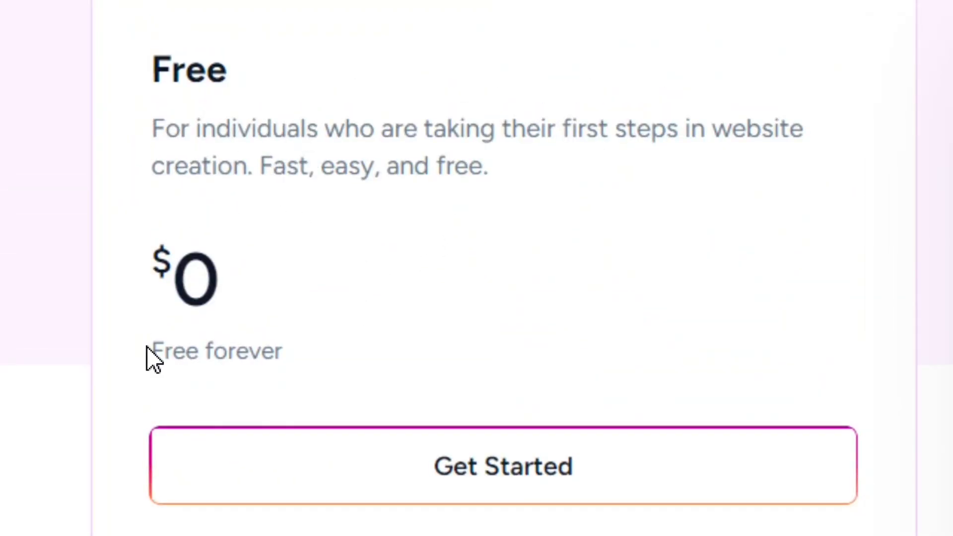
pyautogui.moveTo(147, 353); pyautogui.dragTo(286, 352)
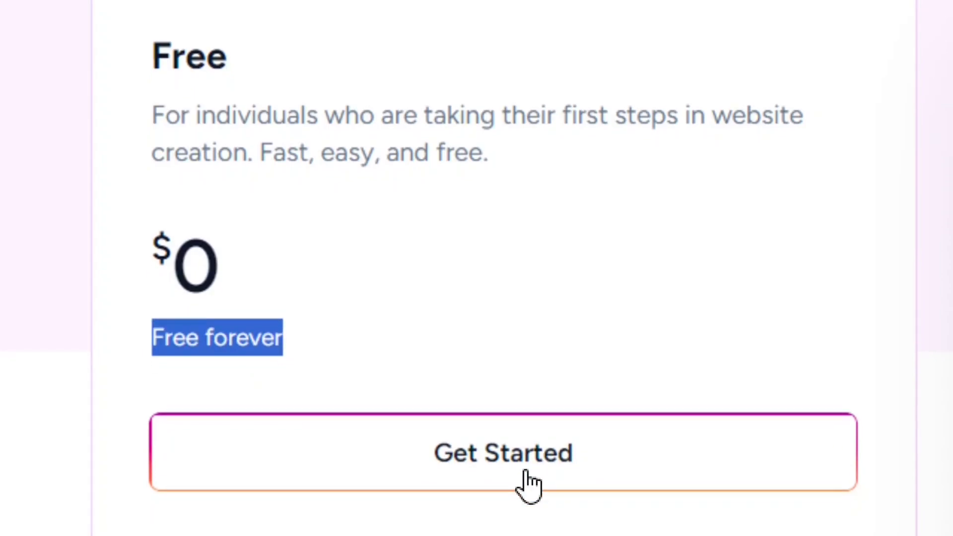
pyautogui.click(545, 467)
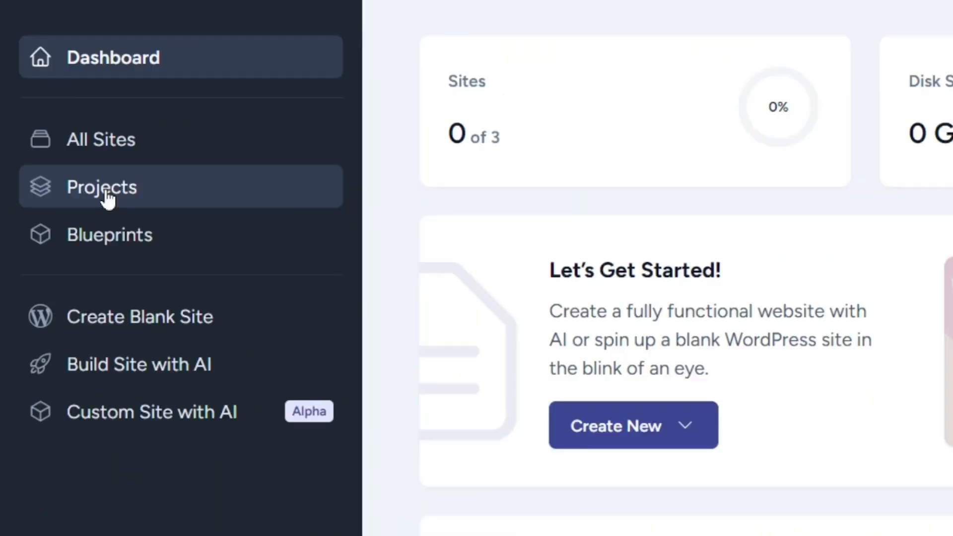
# Step: Create a new project named "My first website" in the Projects section
pyautogui.click(169, 298)
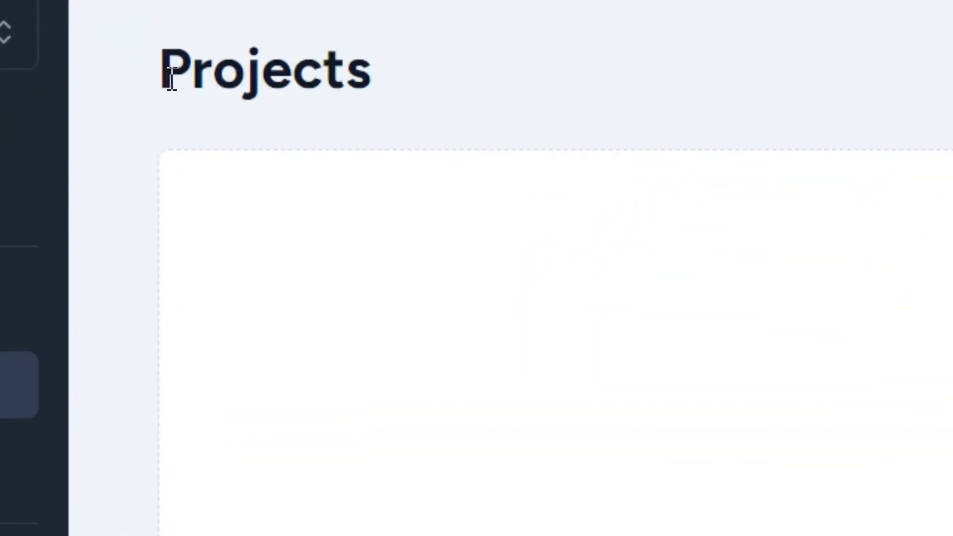
pyautogui.moveTo(220, 85); pyautogui.dragTo(300, 94)
pyautogui.click(334, 123)
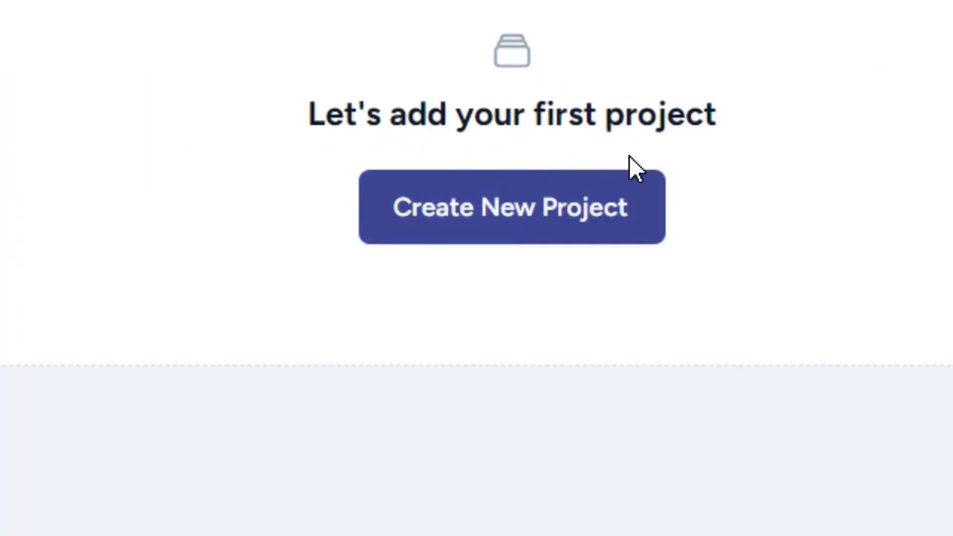
pyautogui.click(494, 226)
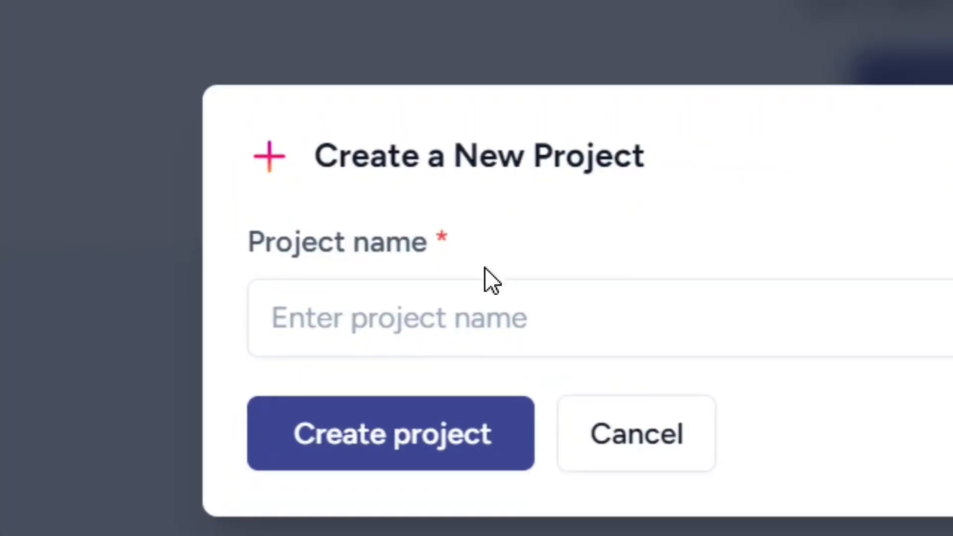
pyautogui.click(490, 330)
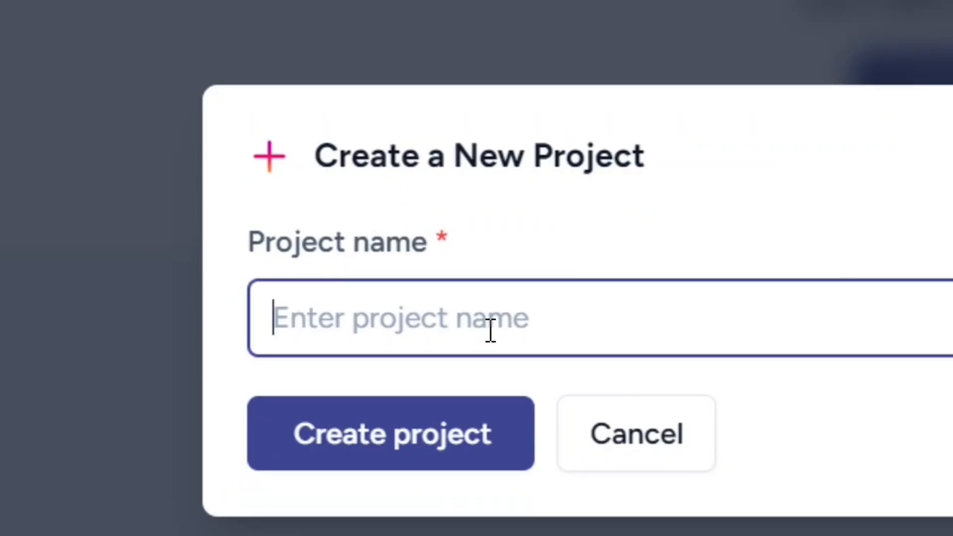
pyautogui.write('My first website')
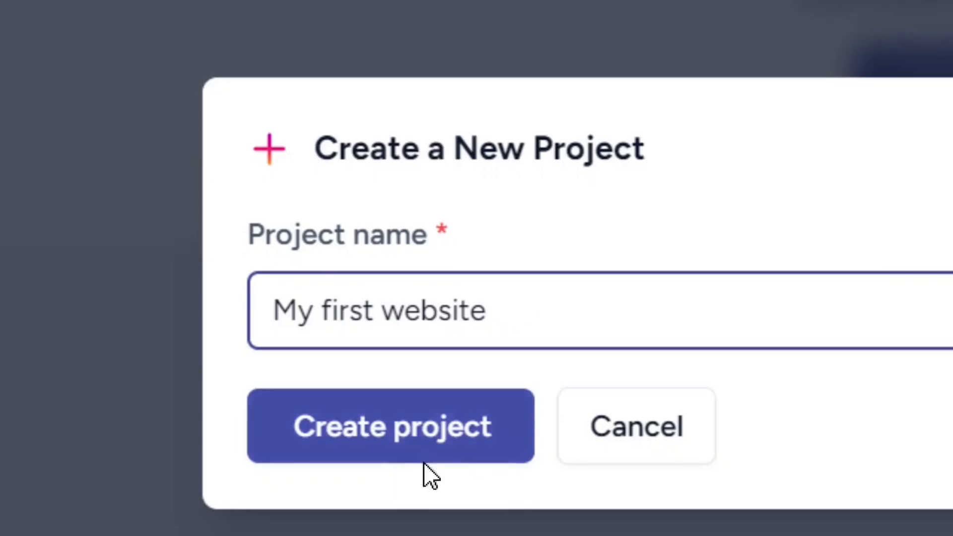
pyautogui.click(392, 435)
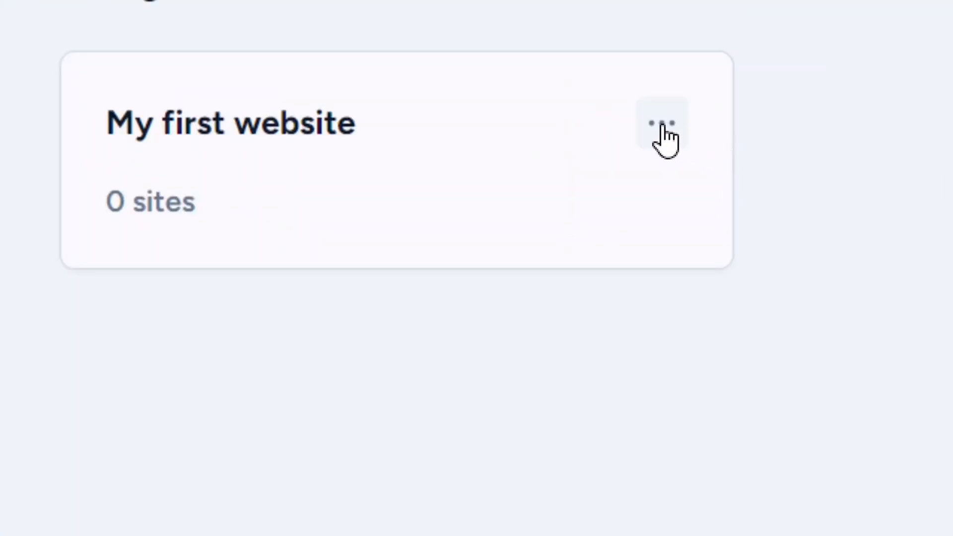
pyautogui.click(662, 127)
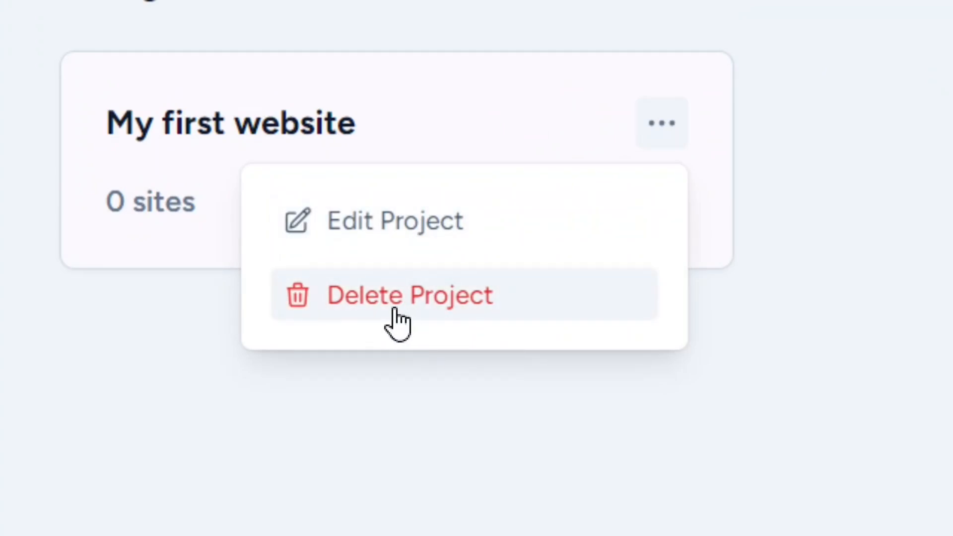
pyautogui.click(430, 404)
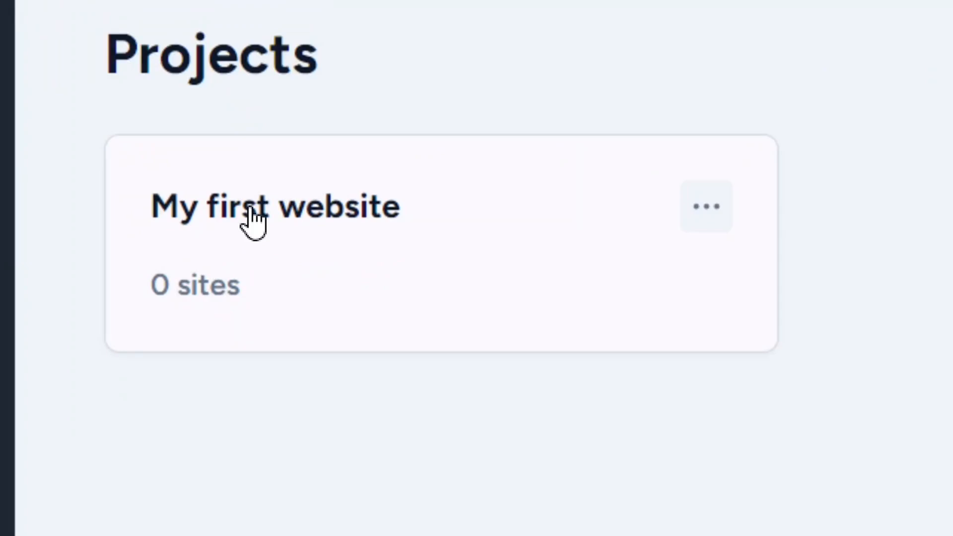
# Step: Open the "My first website" project and start creating a Complete Website in it
pyautogui.click(252, 210)
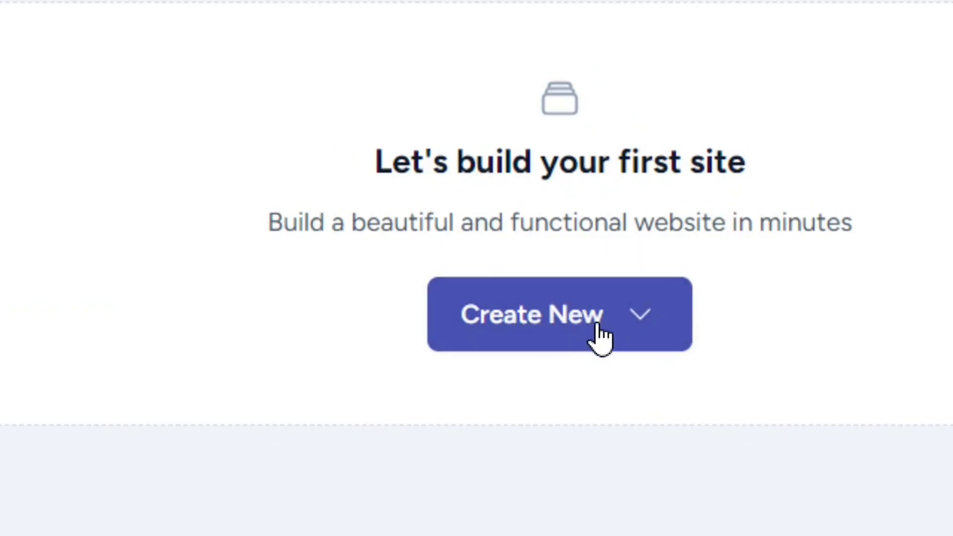
pyautogui.click(655, 330)
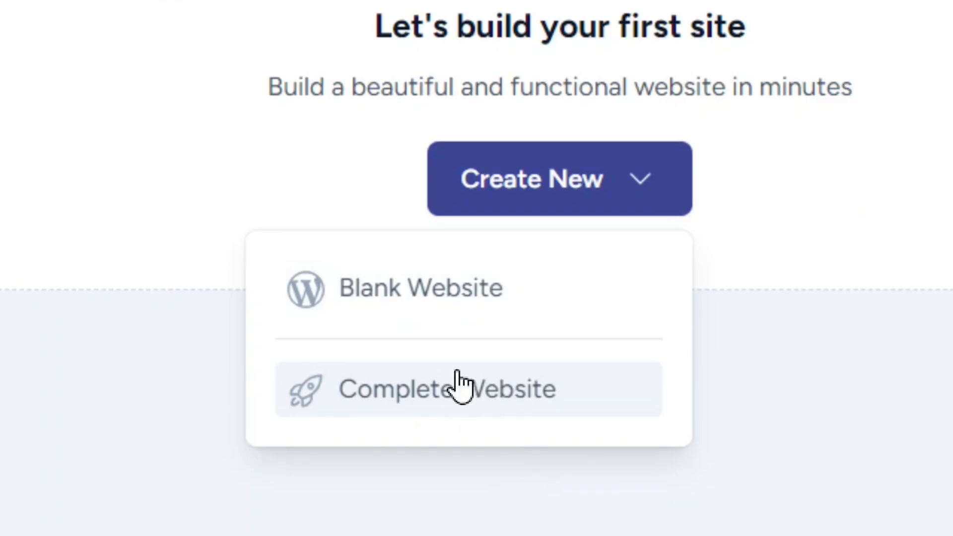
pyautogui.click(442, 411)
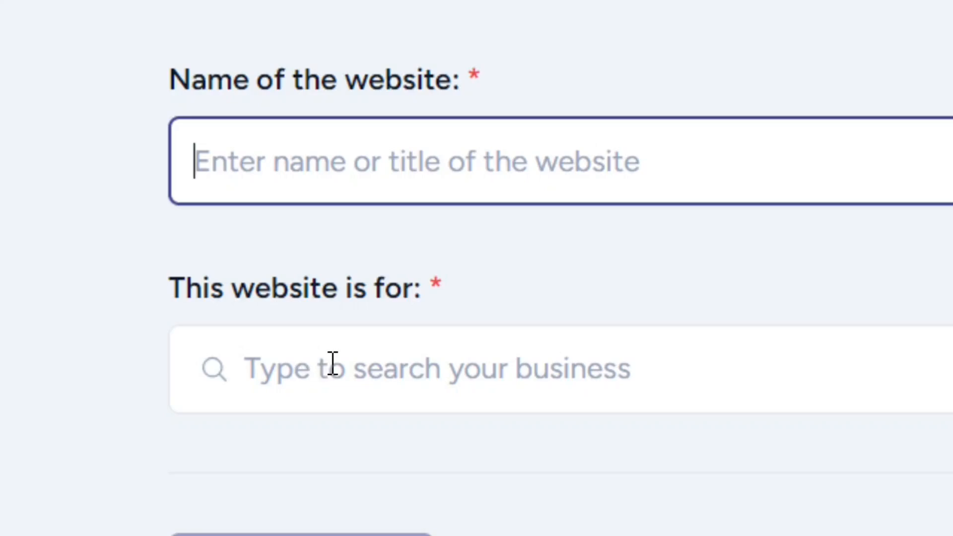
# Step: Name the website "Motor Cycle News", set its business type to Entrepreneur, keep English (Default) as its language and continue
pyautogui.click(385, 374)
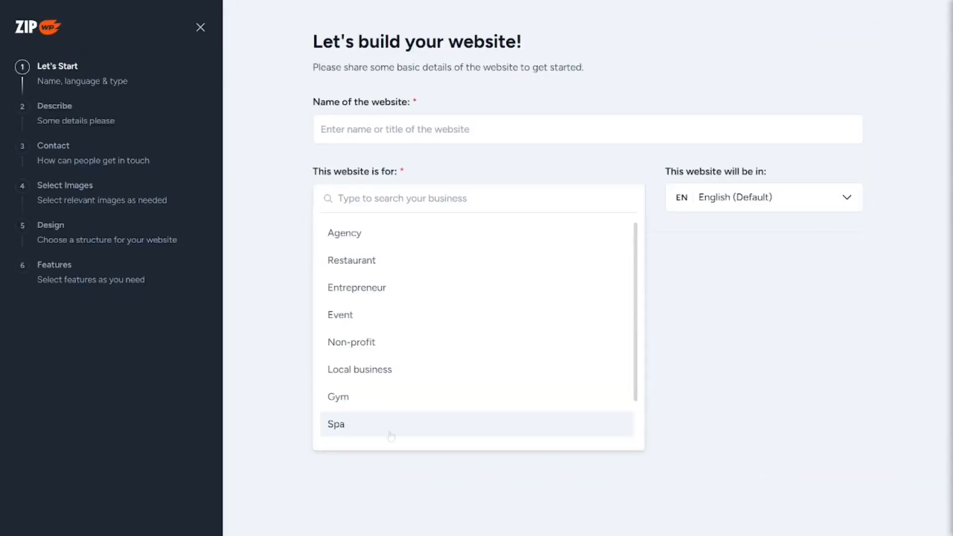
pyautogui.click(385, 126)
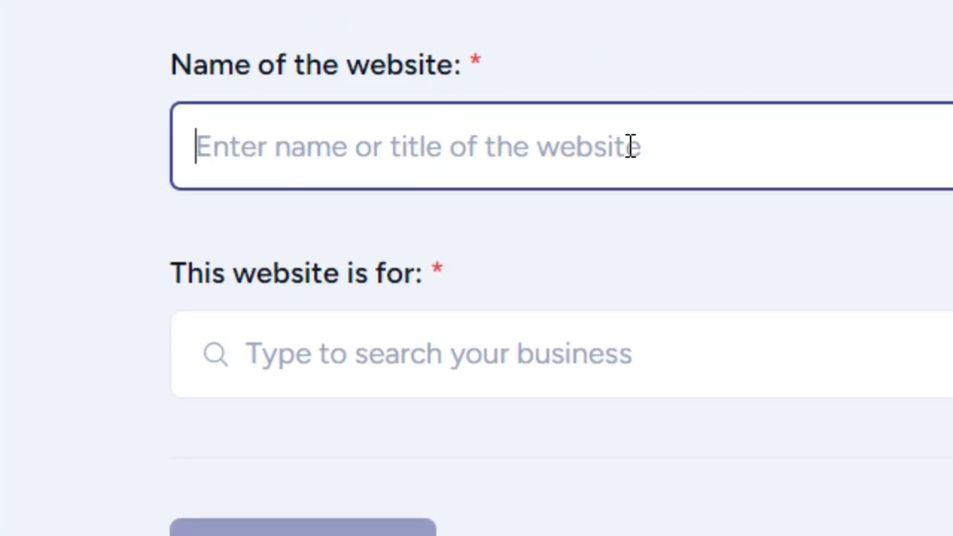
pyautogui.write('Motor Cycle News')
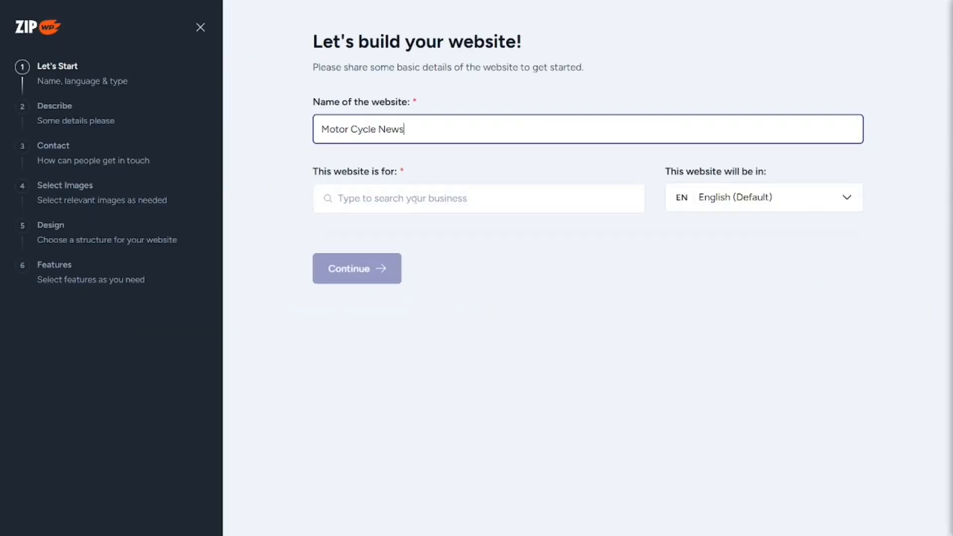
pyautogui.click(415, 198)
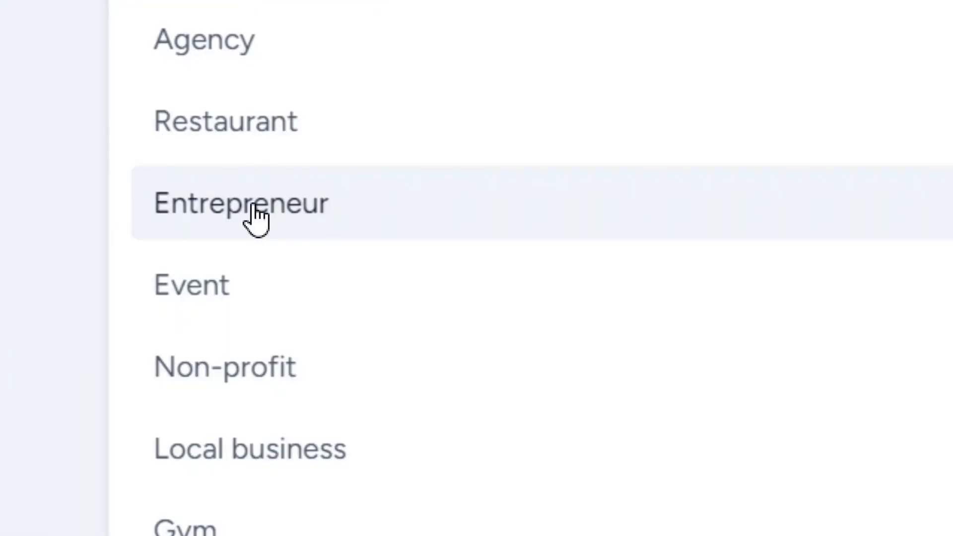
pyautogui.click(256, 219)
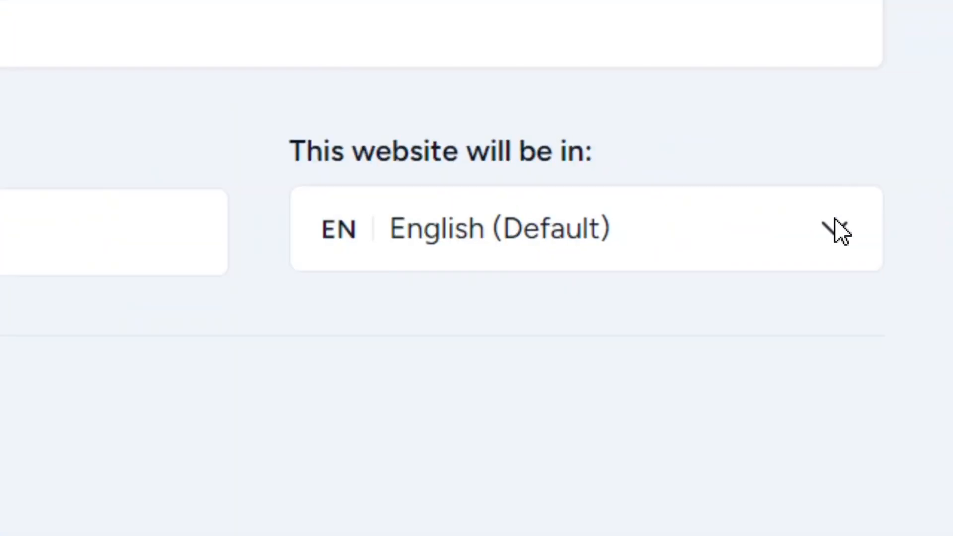
pyautogui.click(847, 198)
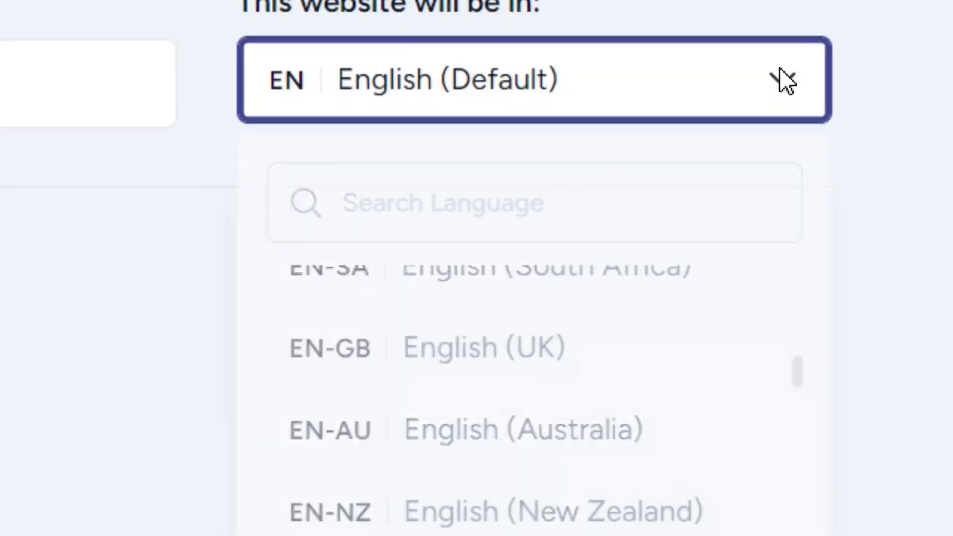
pyautogui.click(781, 81)
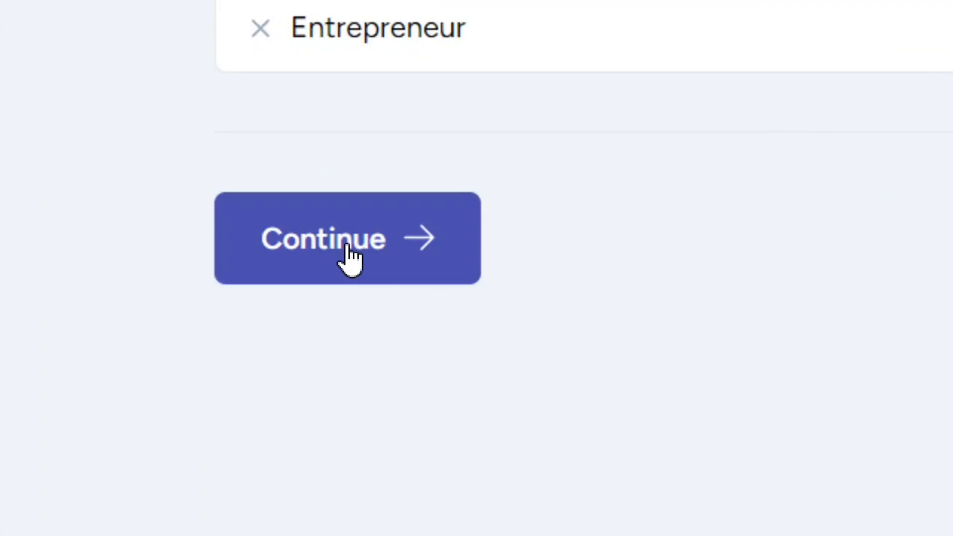
pyautogui.click(347, 253)
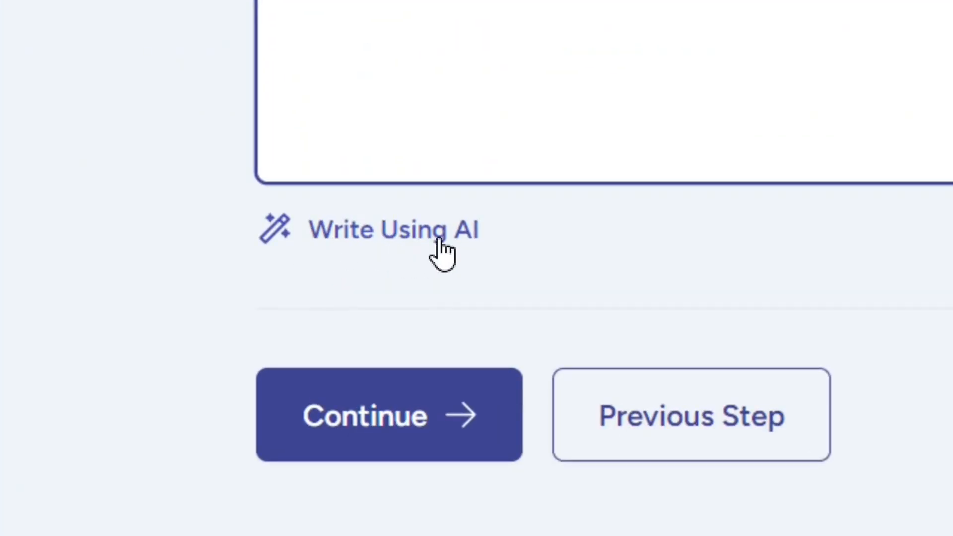
# Step: Generate the website description with AI, improve it with AI and continue to the contact details
pyautogui.click(387, 238)
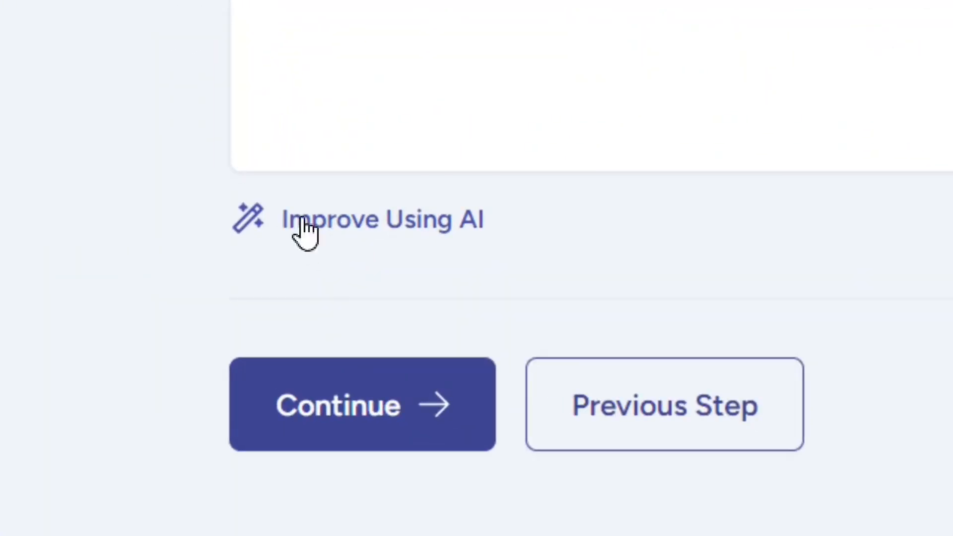
pyautogui.click(395, 226)
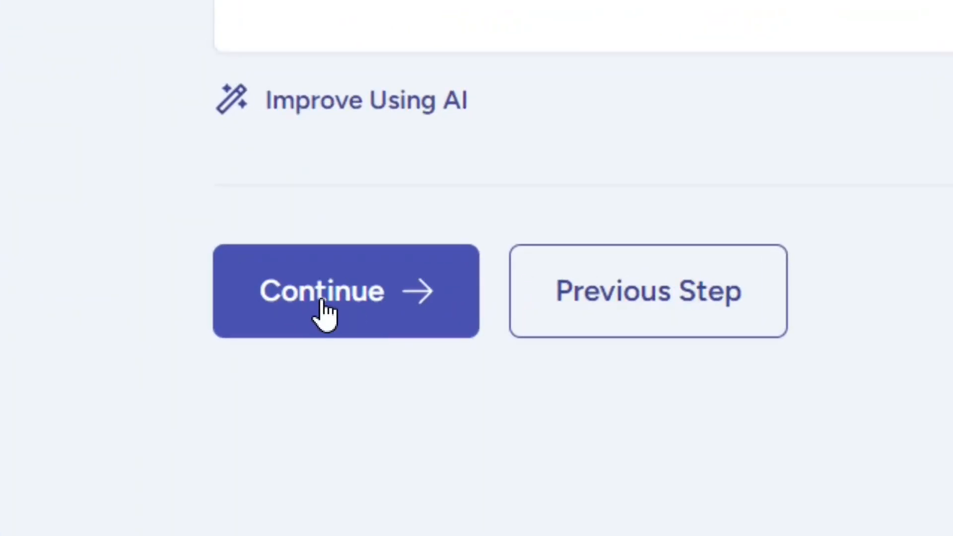
pyautogui.click(324, 315)
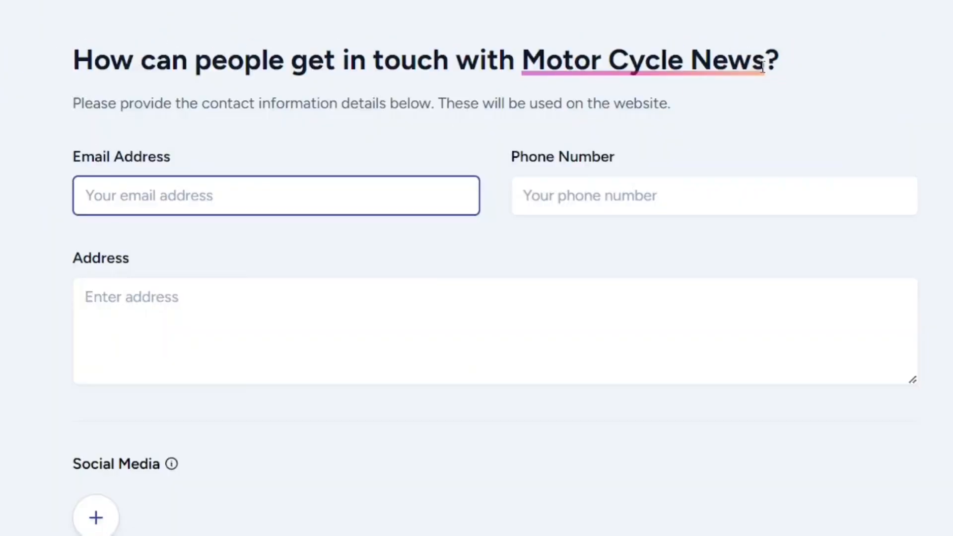
# Step: Check the contact fields and the available social media options, leave them empty and skip the contact details step
pyautogui.moveTo(71, 102); pyautogui.dragTo(405, 107)
pyautogui.moveTo(838, 89); pyautogui.dragTo(878, 90)
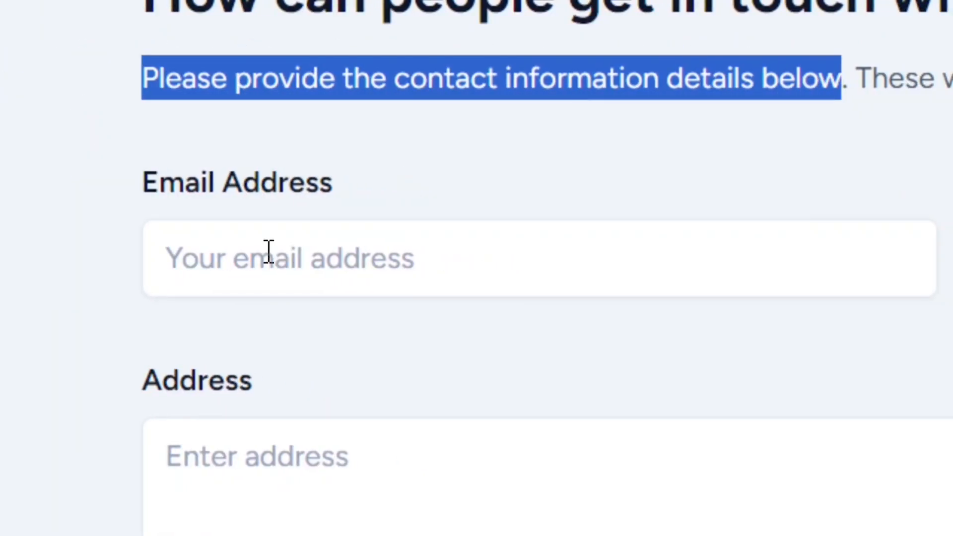
pyautogui.click(246, 260)
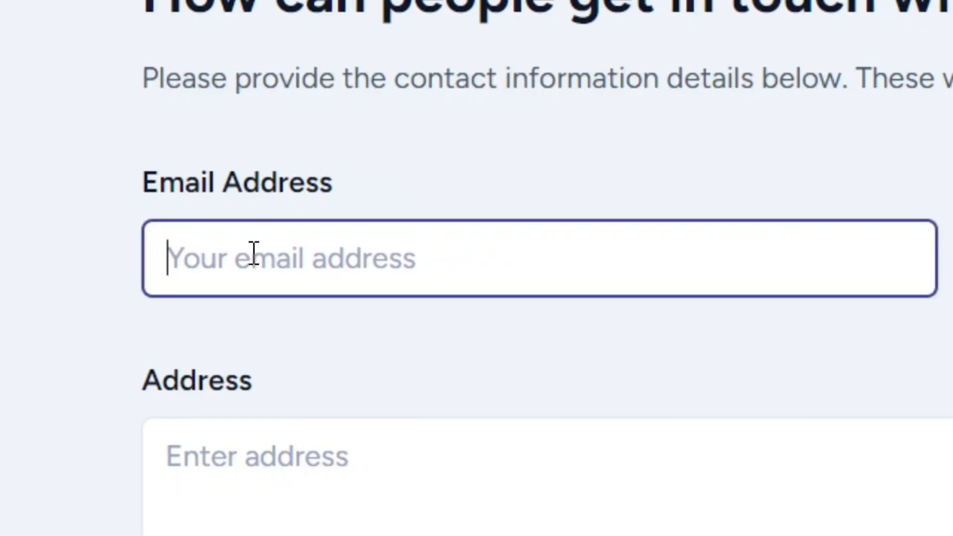
pyautogui.click(844, 283)
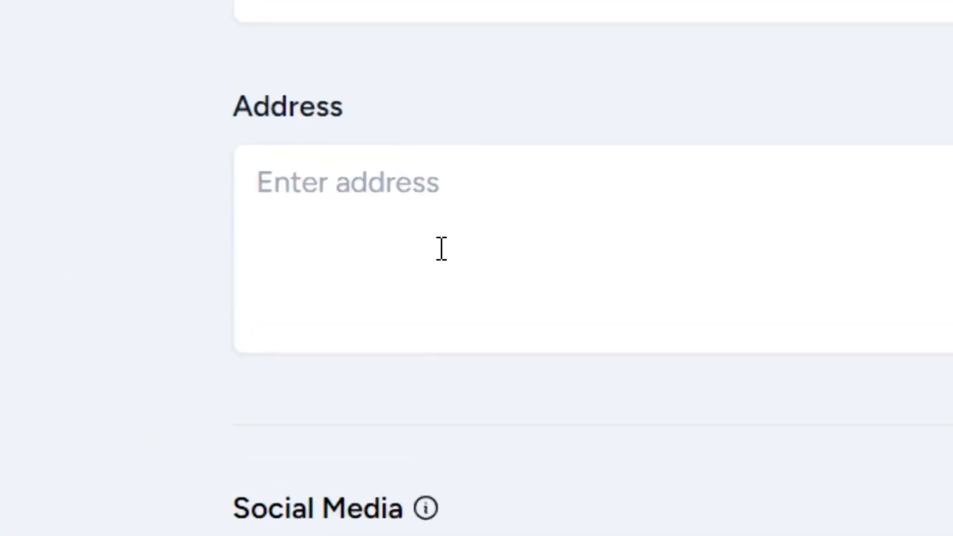
pyautogui.click(385, 217)
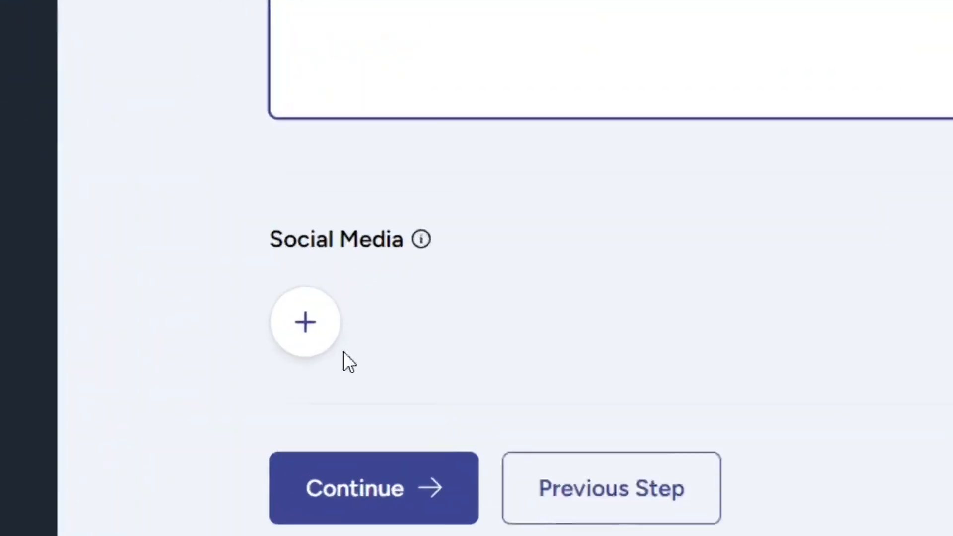
pyautogui.moveTo(232, 508); pyautogui.dragTo(381, 508)
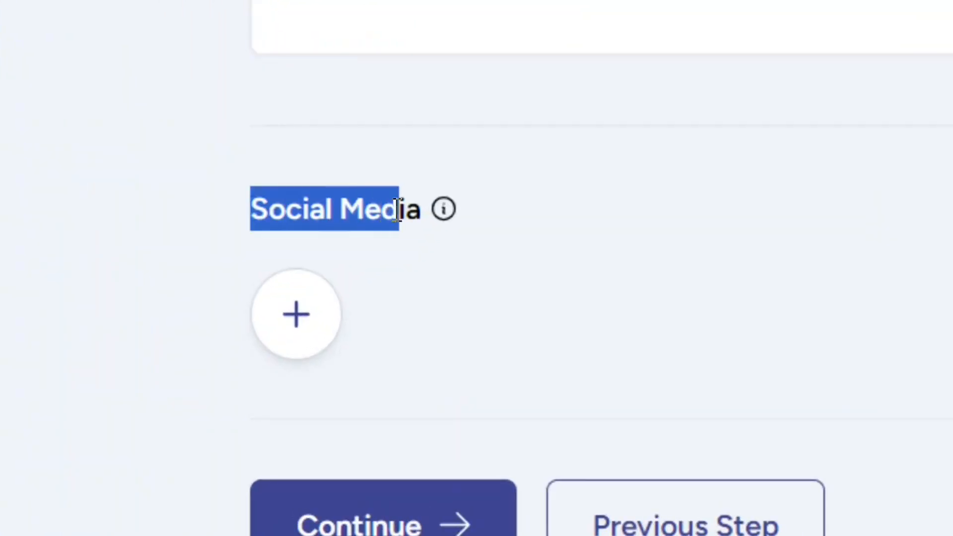
pyautogui.moveTo(399, 211); pyautogui.dragTo(424, 211)
pyautogui.click(428, 343)
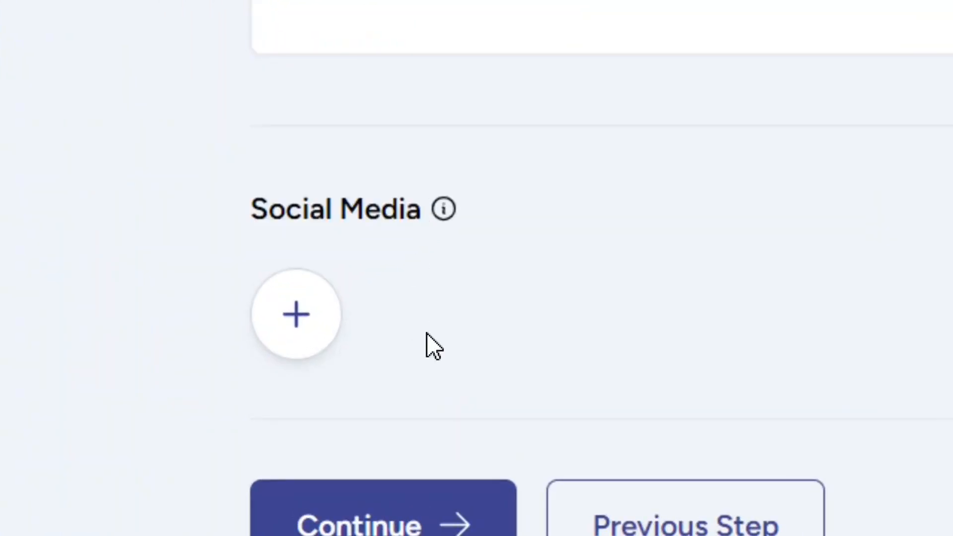
pyautogui.click(306, 329)
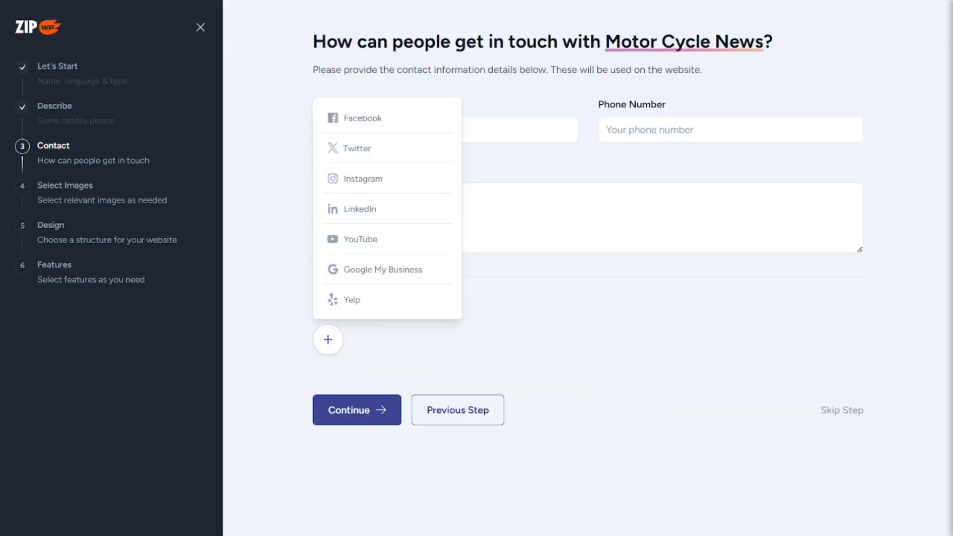
pyautogui.click(916, 516)
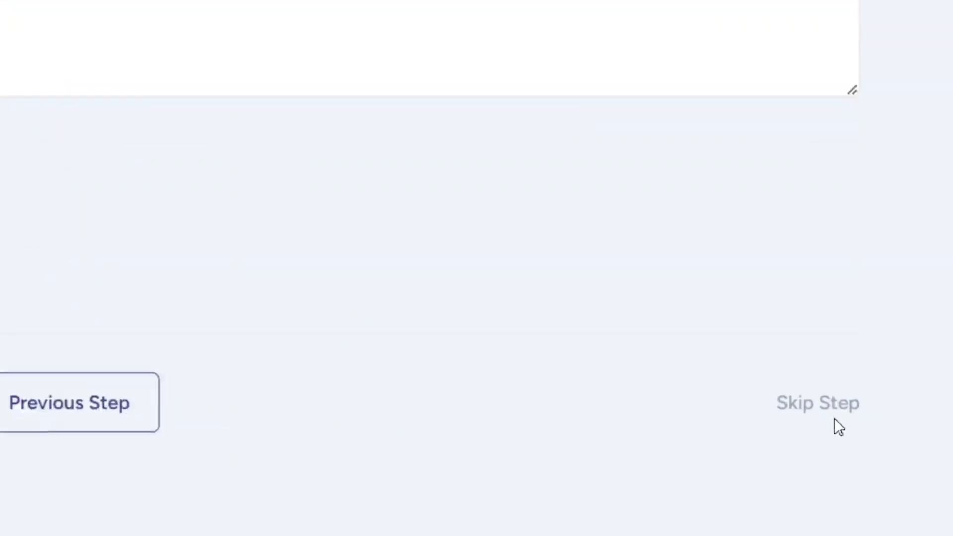
pyautogui.click(770, 399)
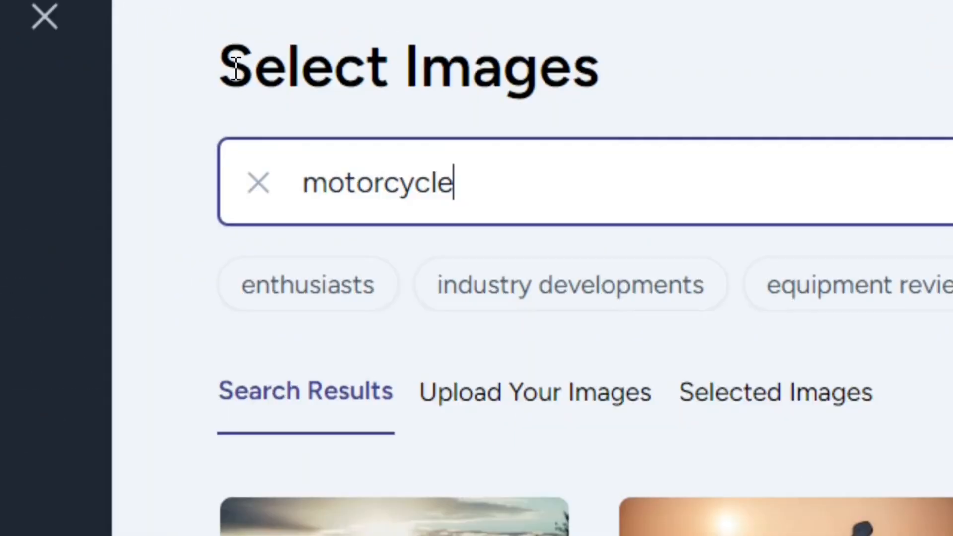
# Step: Review the suggested images for "motorcycle" and continue to the design stage without changing the search
pyautogui.moveTo(260, 44); pyautogui.dragTo(387, 51)
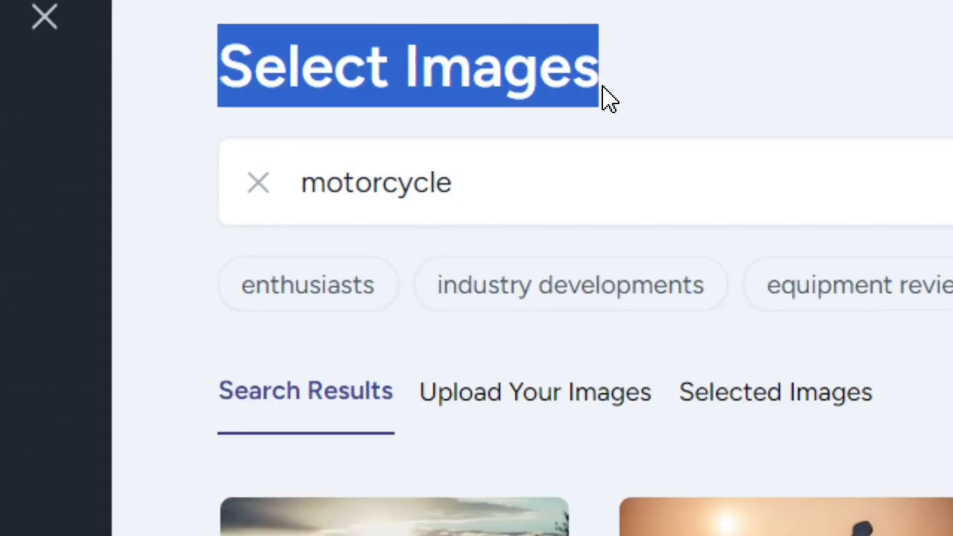
pyautogui.click(650, 88)
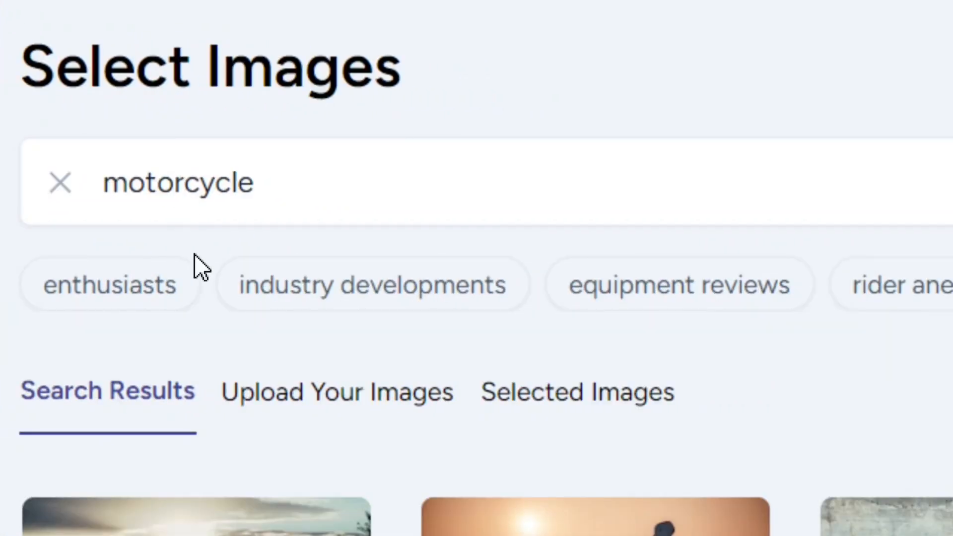
pyautogui.moveTo(950, 479); pyautogui.dragTo(952, 515)
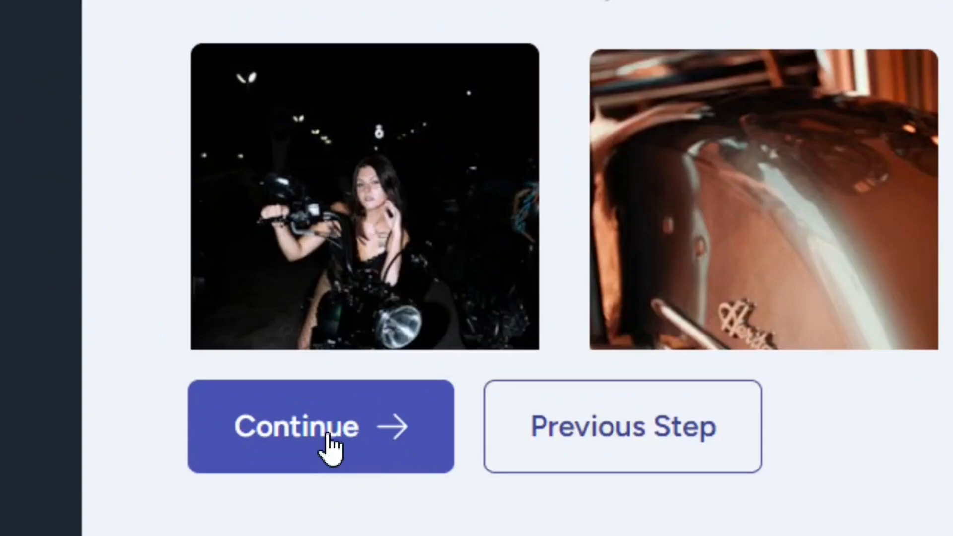
pyautogui.click(329, 444)
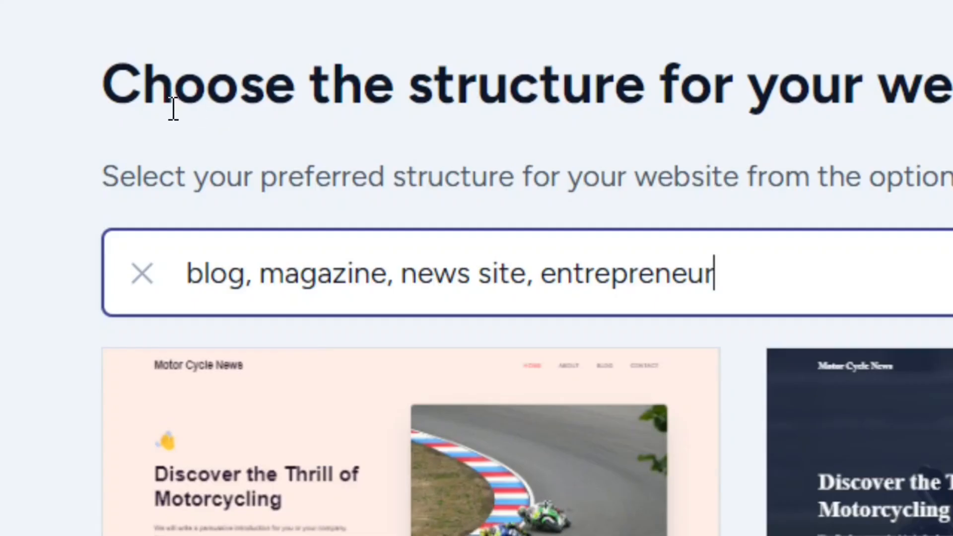
# Step: Browse the website structures suggested for "blog, magazine, news site, entrepreneur" and choose Option 4
pyautogui.moveTo(260, 43); pyautogui.dragTo(511, 44)
pyautogui.moveTo(837, 92); pyautogui.dragTo(842, 95)
pyautogui.click(837, 98)
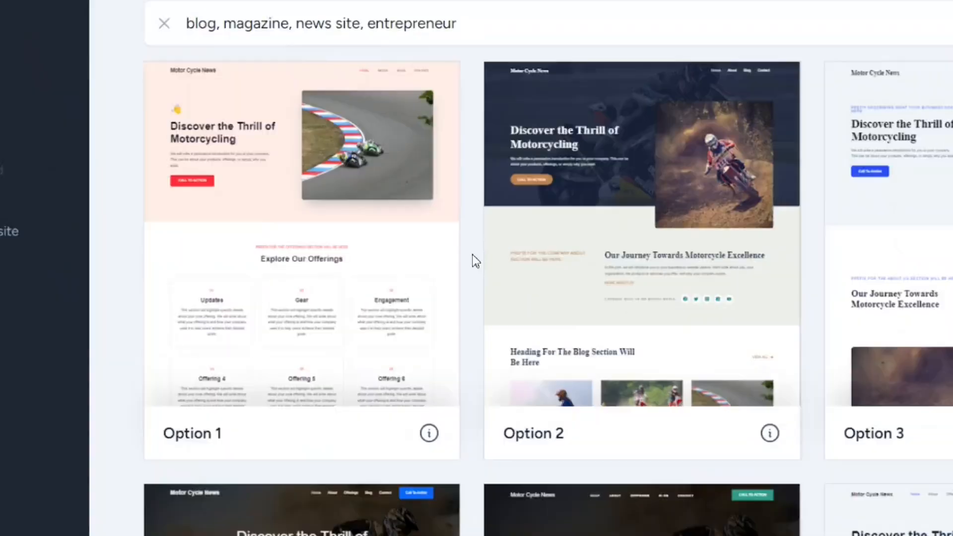
pyautogui.scroll(-4, 264, 310)
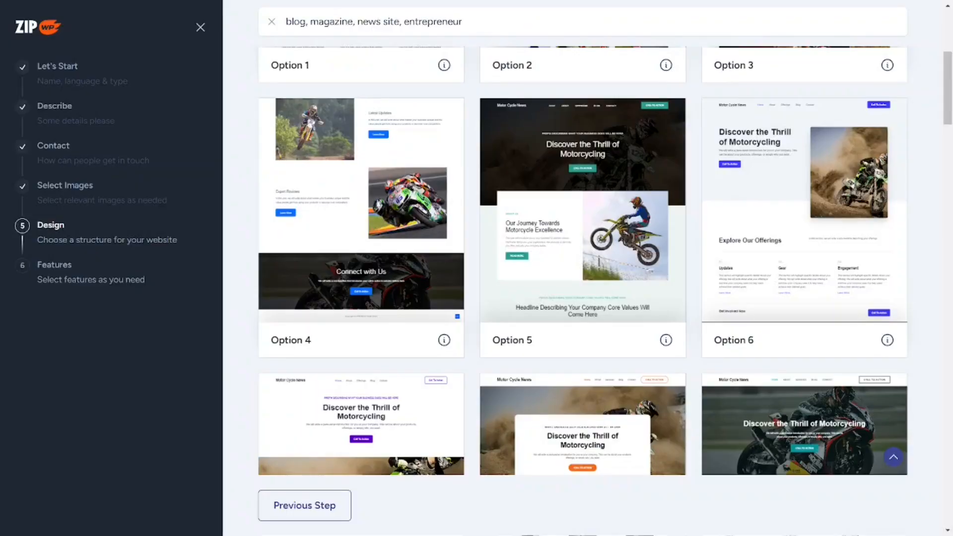
pyautogui.click(819, 226)
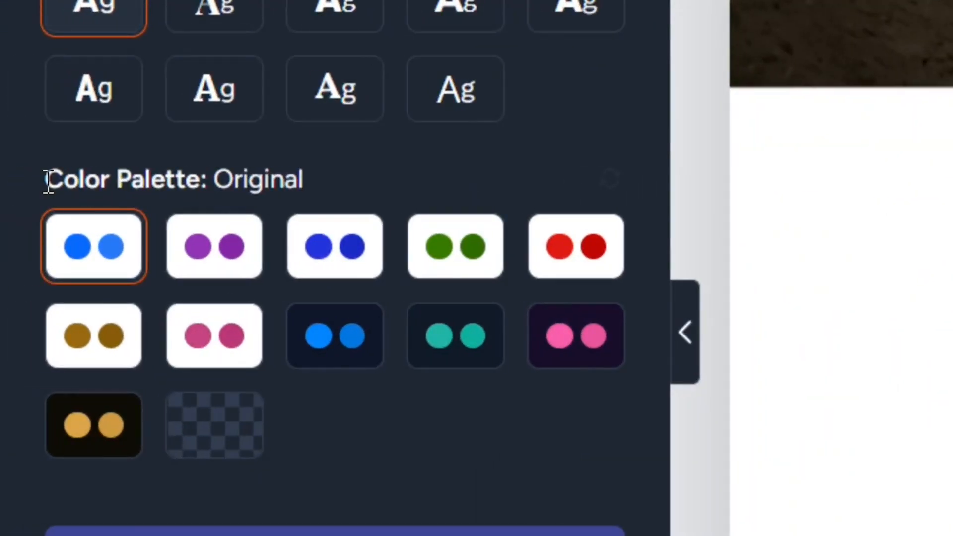
# Step: Keep the Original color palette for the chosen design and continue to the features selection
pyautogui.moveTo(14, 208); pyautogui.dragTo(105, 217)
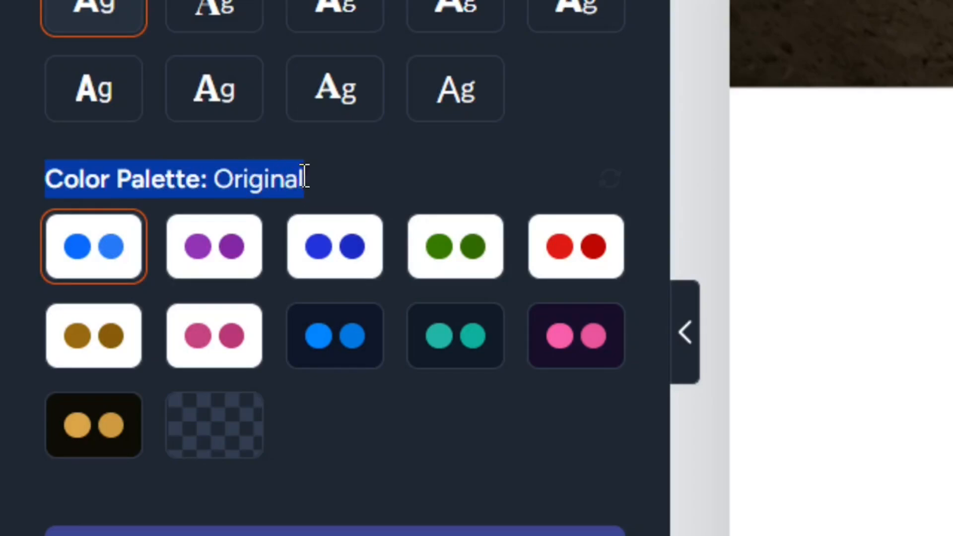
pyautogui.click(340, 164)
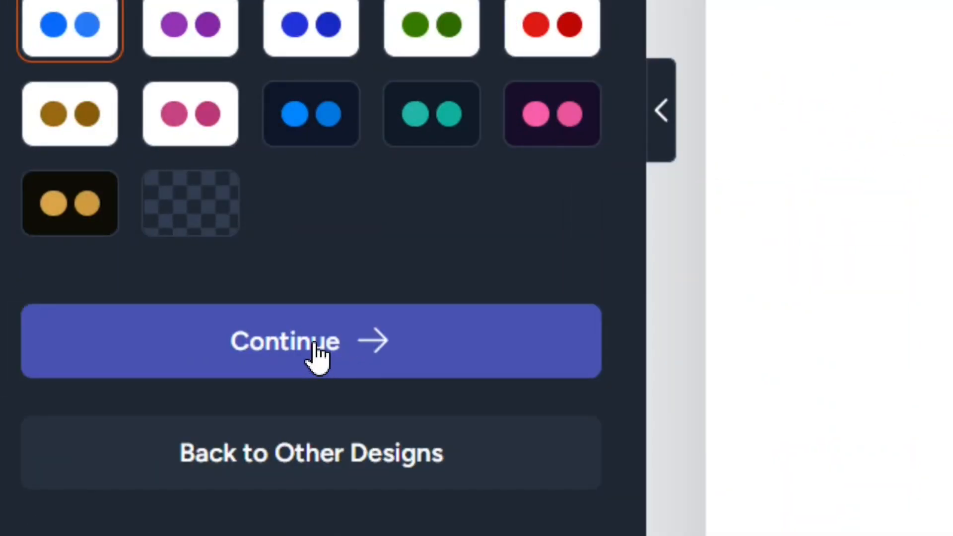
pyautogui.click(315, 345)
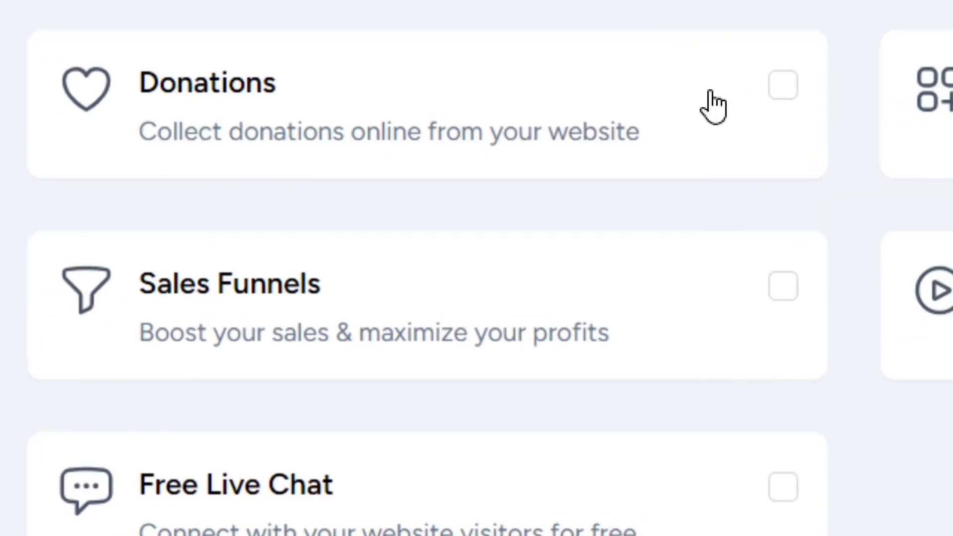
# Step: Leave Donations and the other optional features unselected, skip the features step and start building the website
pyautogui.click(783, 99)
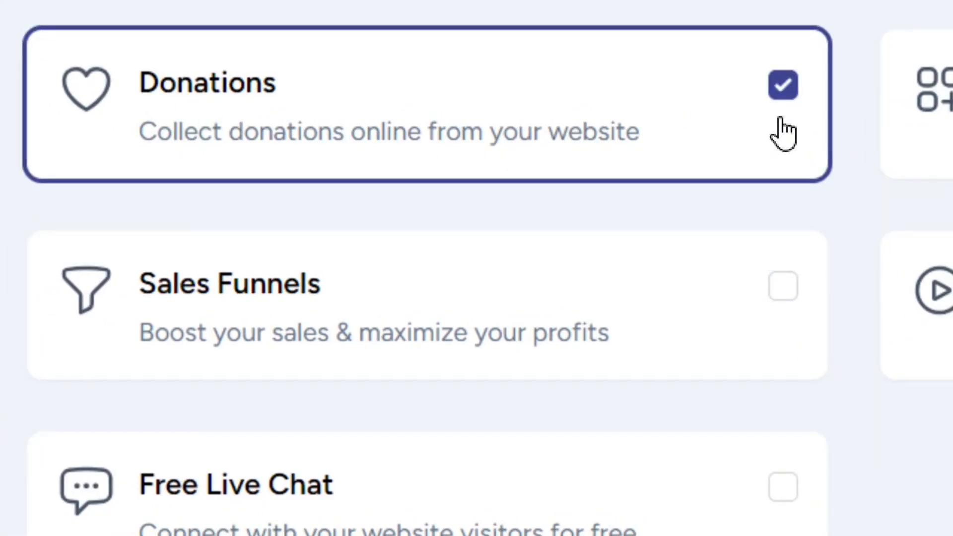
pyautogui.click(783, 94)
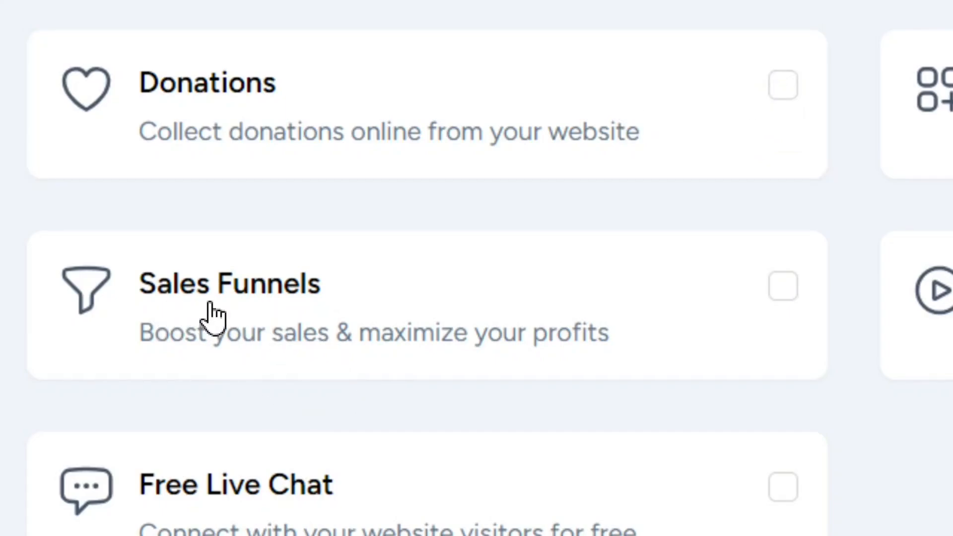
pyautogui.scroll(-3, 265, 486)
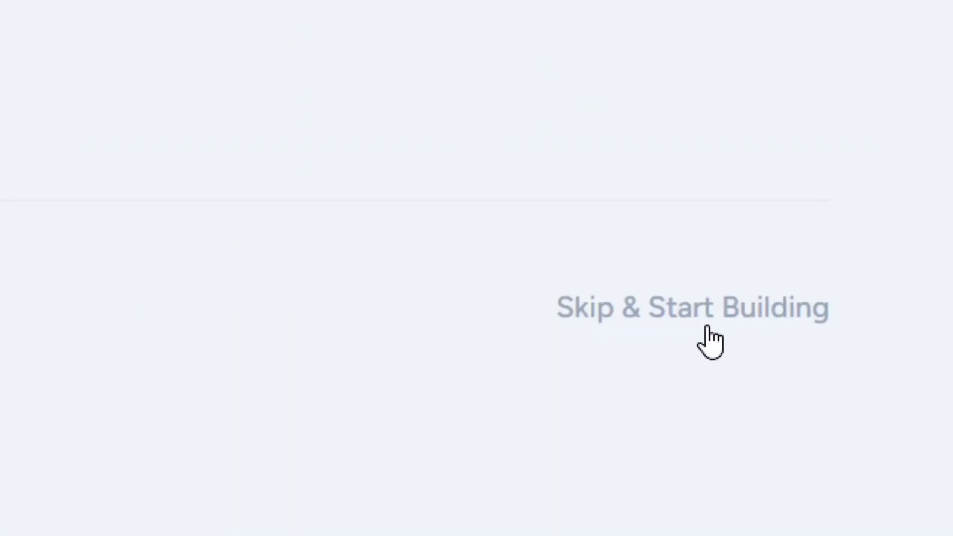
pyautogui.click(698, 316)
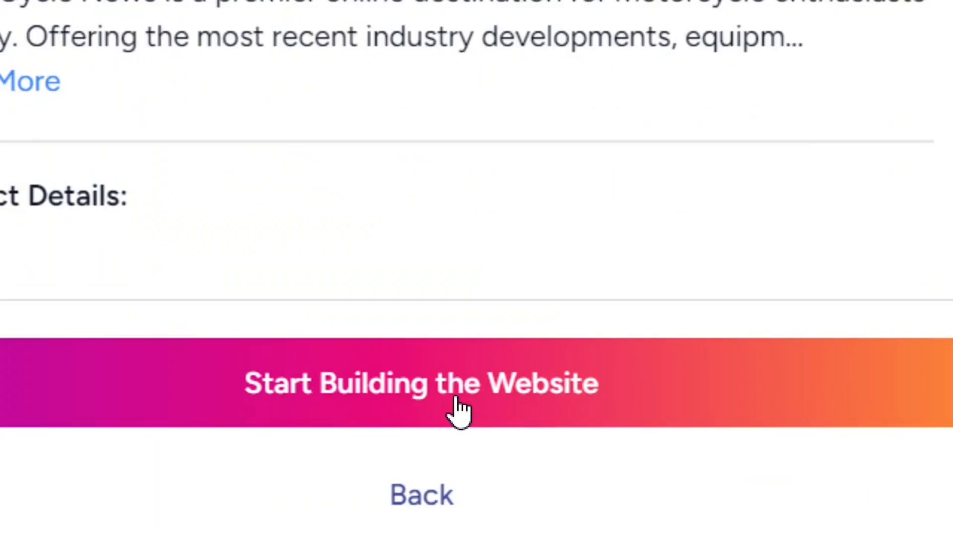
pyautogui.click(456, 398)
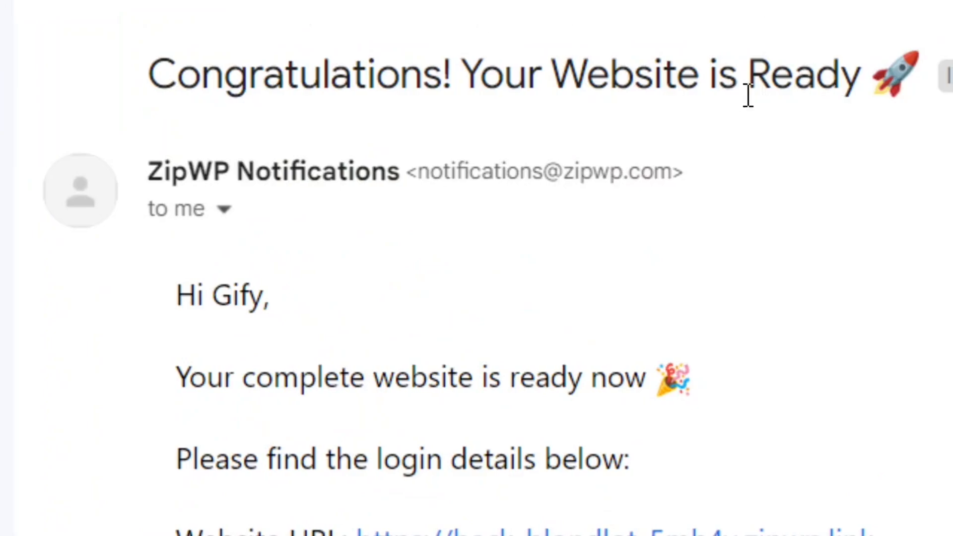
# Step: Open the website URL from the ZipWP notification email in a new tab and submit "ok" to pass the temporary-site notice
pyautogui.scroll(-5, 527, 326)
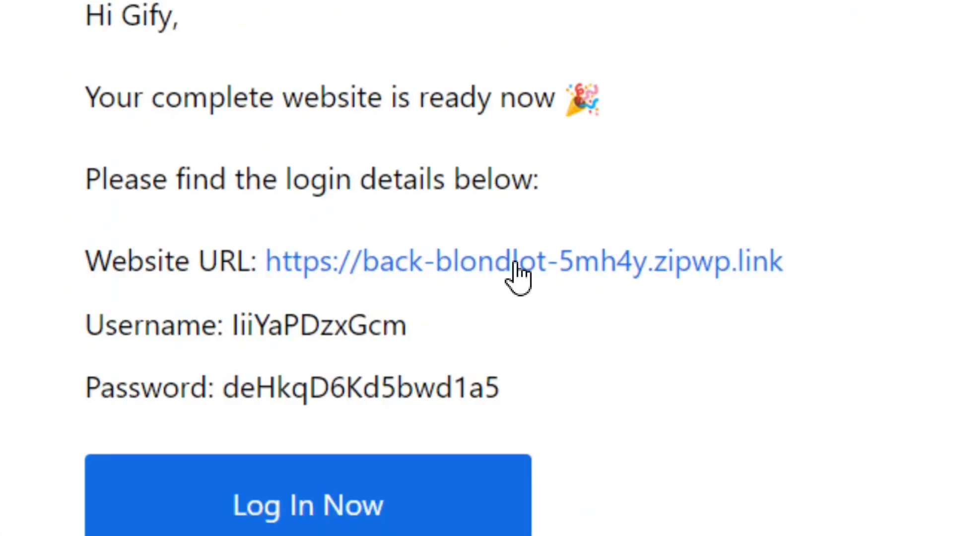
pyautogui.rightClick(516, 268)
pyautogui.click(740, 300)
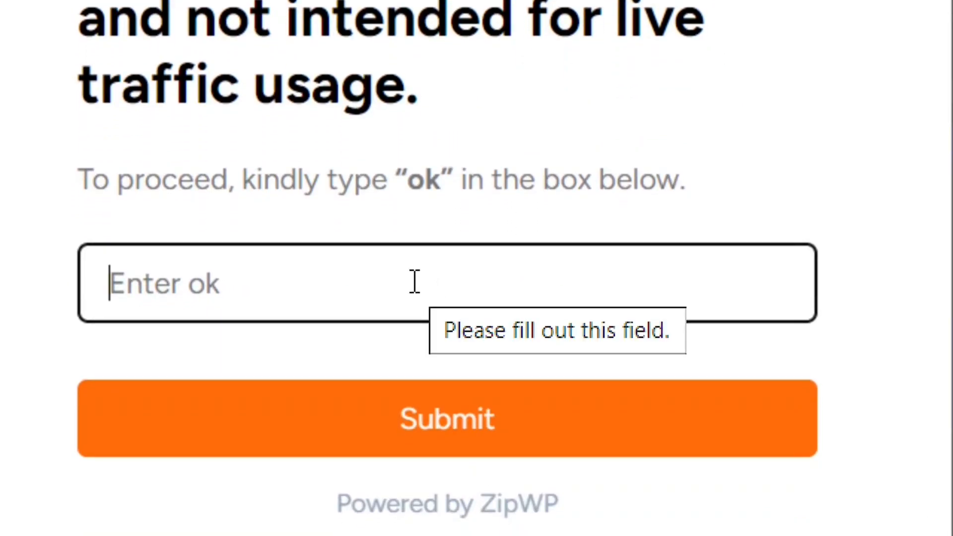
pyautogui.write('ok')
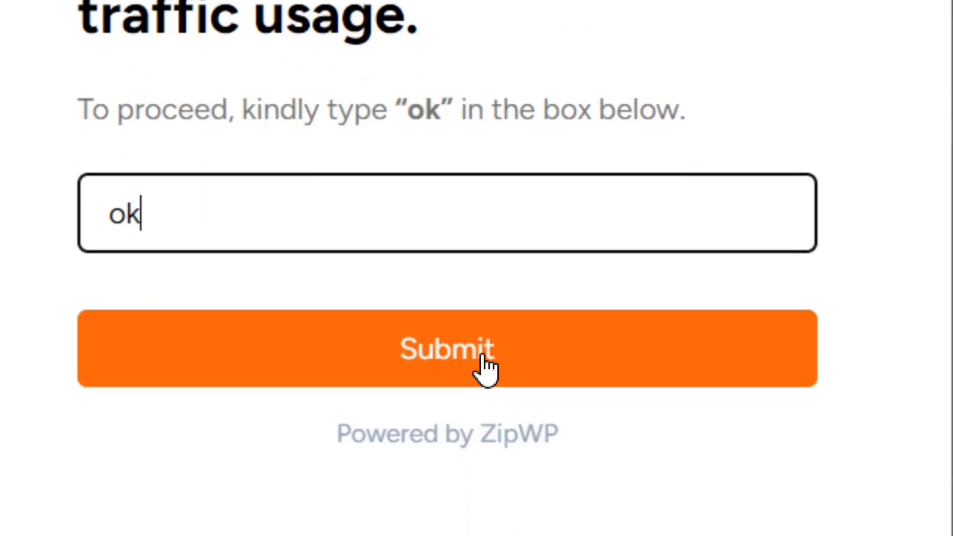
pyautogui.click(486, 370)
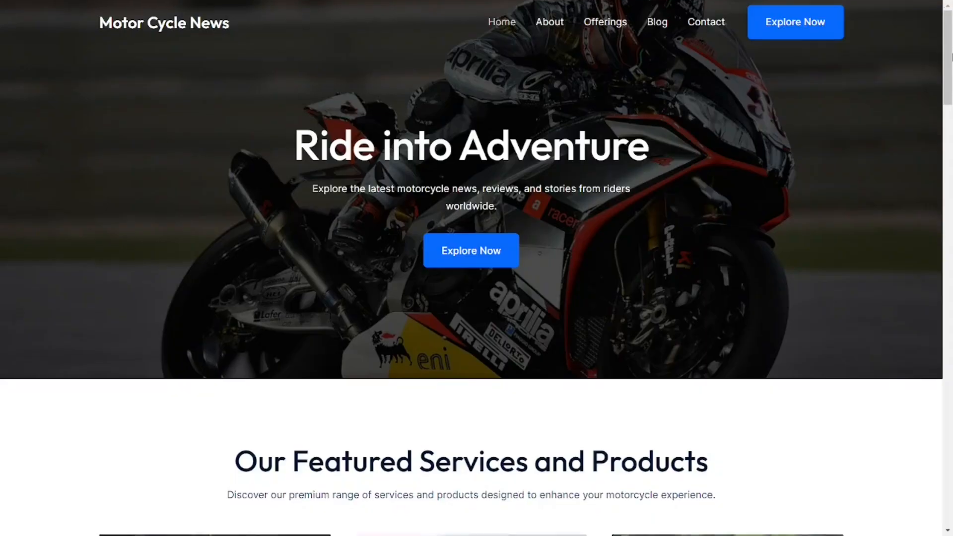
# Step: Look through the home page sections of the generated Motor Cycle News website
pyautogui.scroll(-5, 476, 268)
pyautogui.scroll(-10, 476, 268)
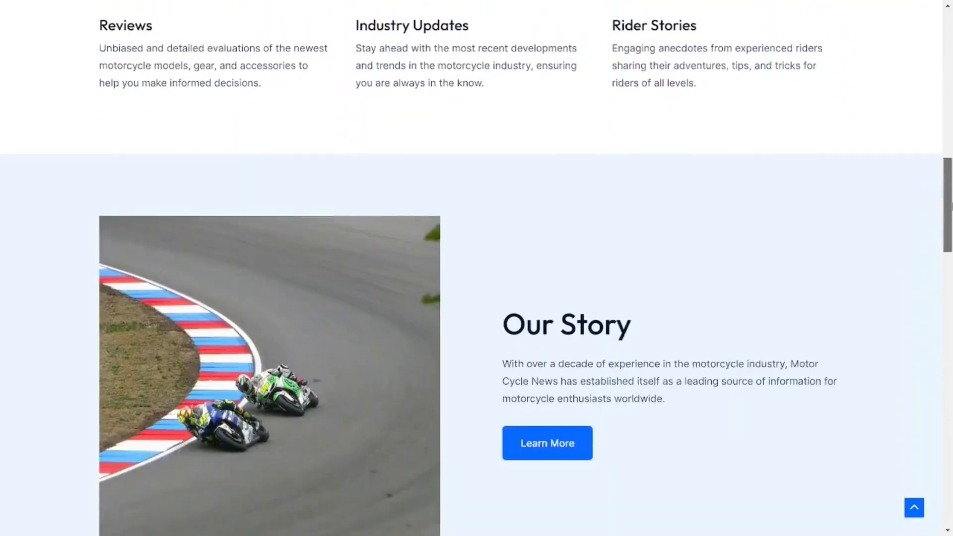
pyautogui.scroll(-6, 476, 268)
pyautogui.scroll(-12, 477, 268)
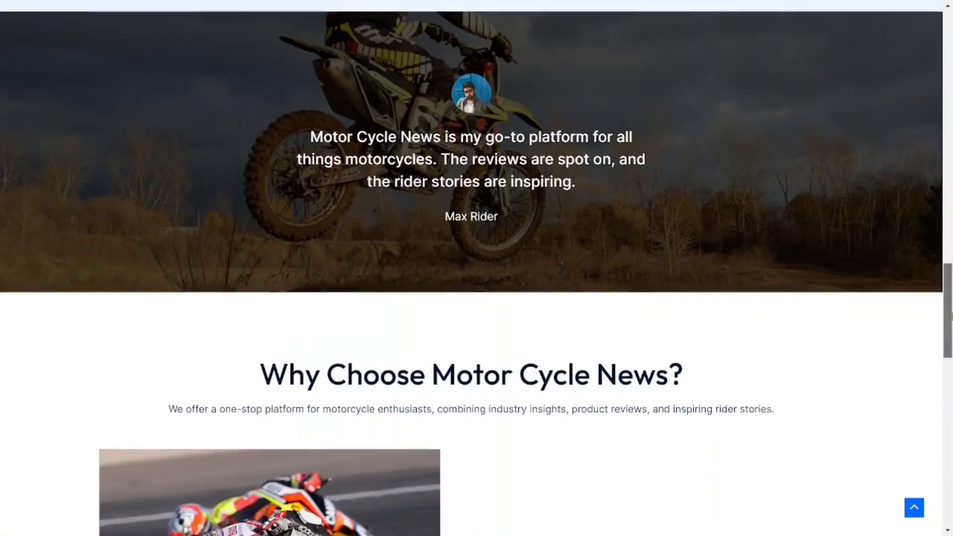
pyautogui.scroll(-10, 476, 268)
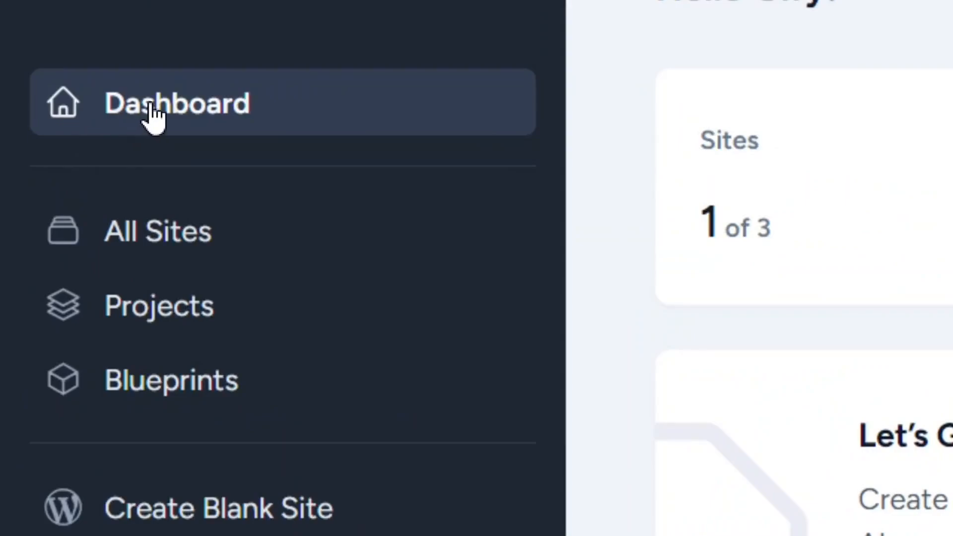
# Step: Go to the list of all sites in ZipWP and open the Motor Cycle News site's login credentials
pyautogui.click(174, 239)
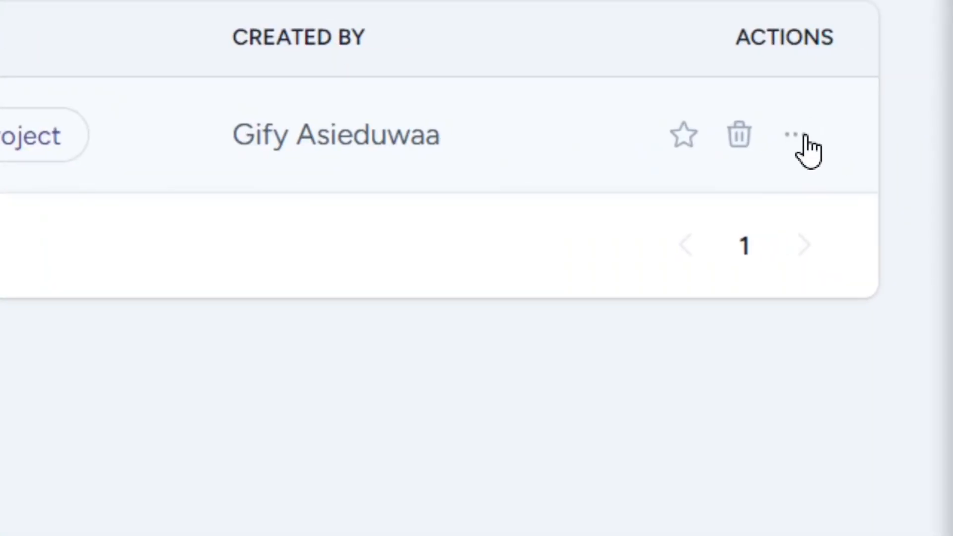
pyautogui.click(805, 137)
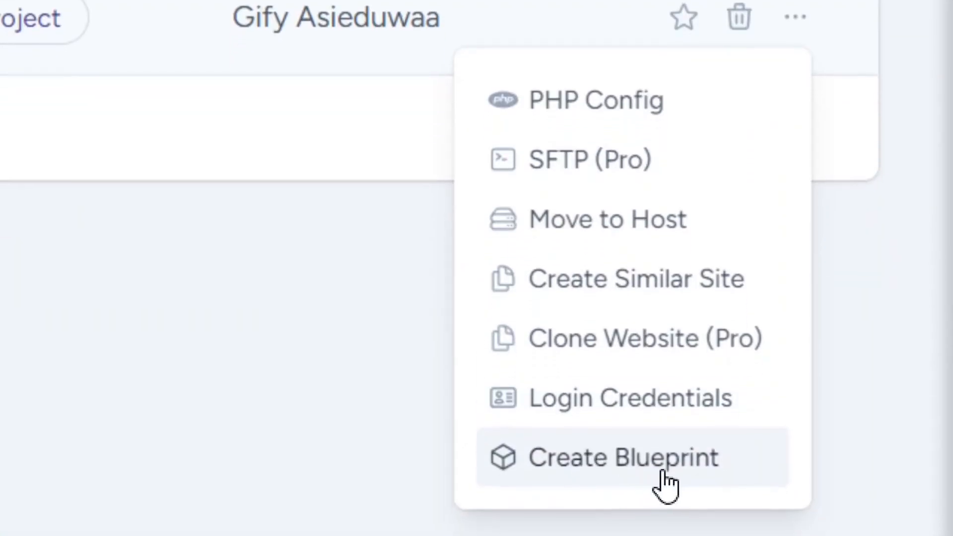
pyautogui.click(634, 401)
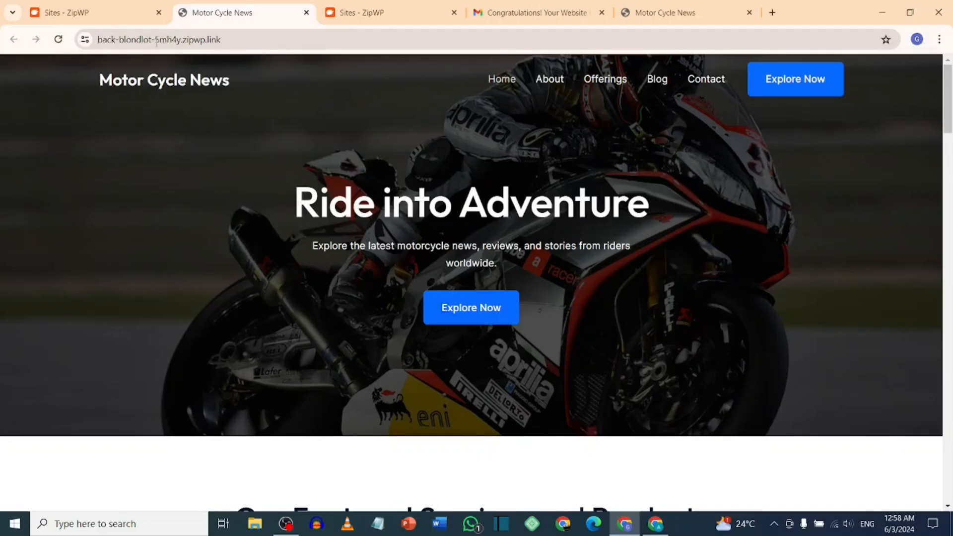
# Step: Open the Motor Cycle News site's WordPress dashboard by adding /wp-admin to the site's address
pyautogui.click(267, 40)
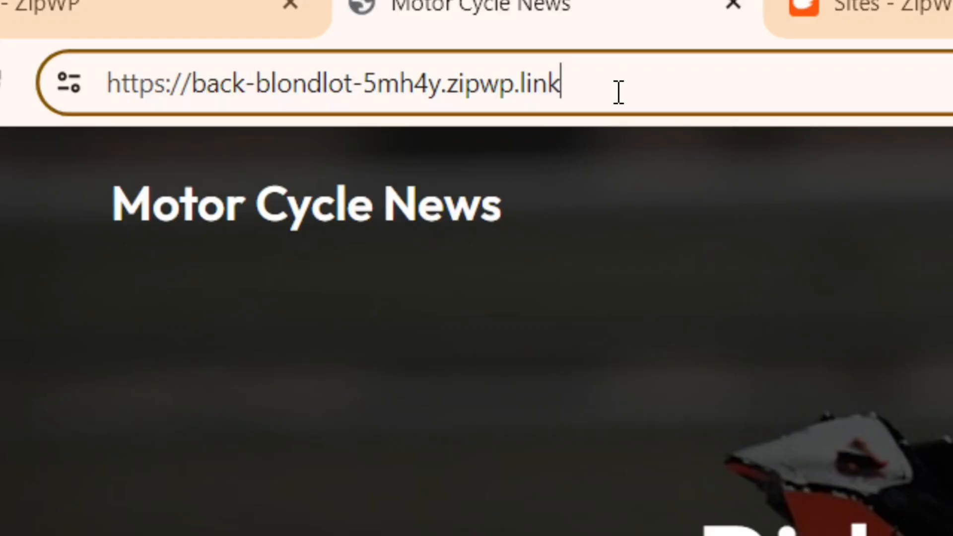
pyautogui.write('/wp-admin')
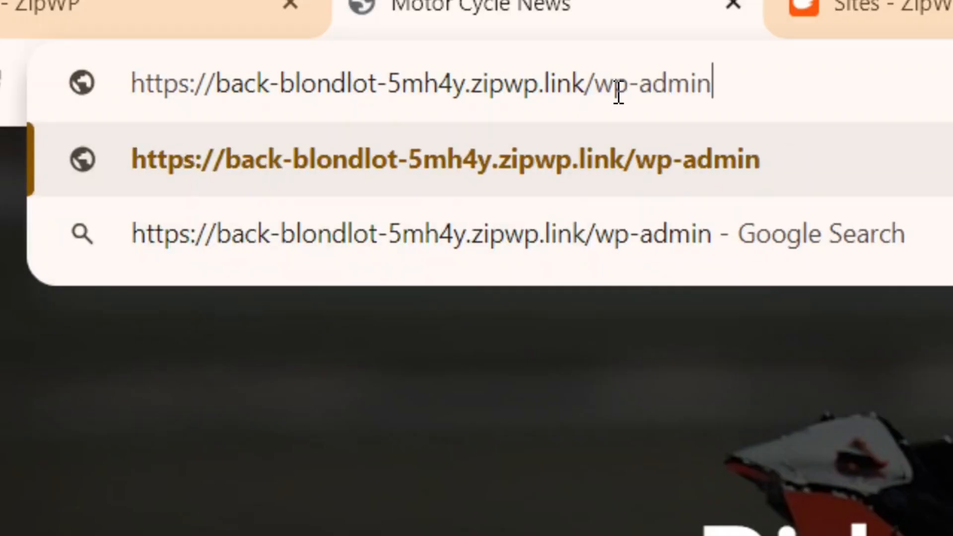
pyautogui.moveTo(710, 89); pyautogui.dragTo(593, 106)
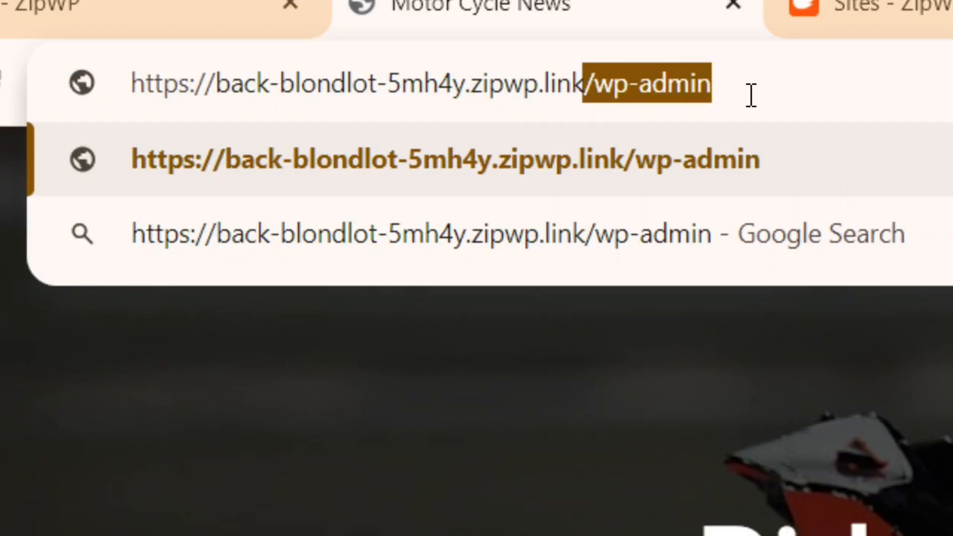
pyautogui.press('Return')
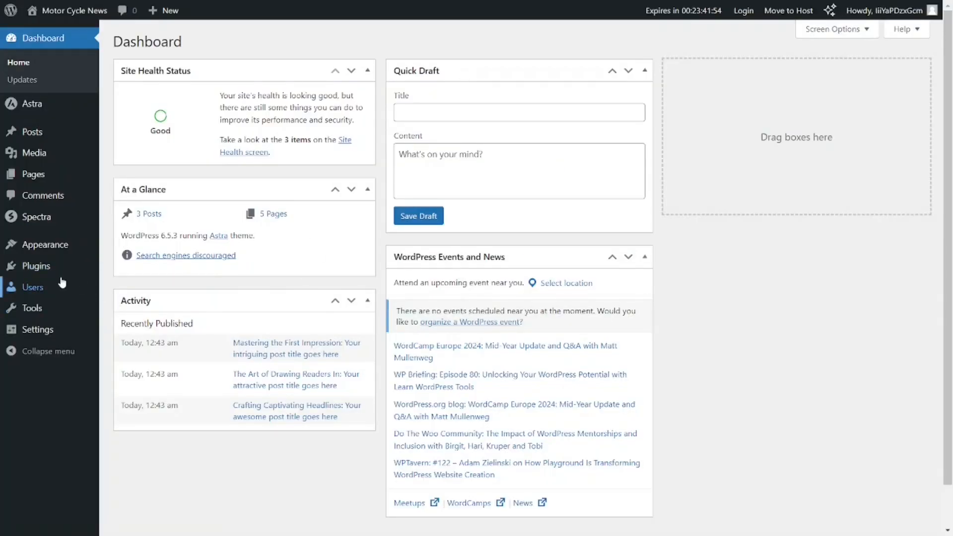
# Step: Find the Migration, Backup, Staging – WPvivid plugin by searching for "wpvivid" among new plugins, then install and activate it
pyautogui.moveTo(41, 275)
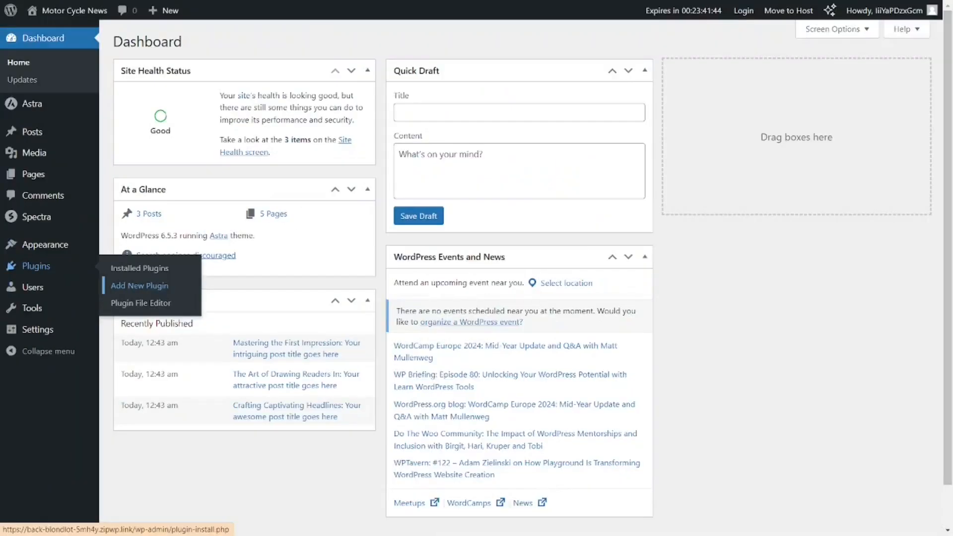
pyautogui.click(443, 325)
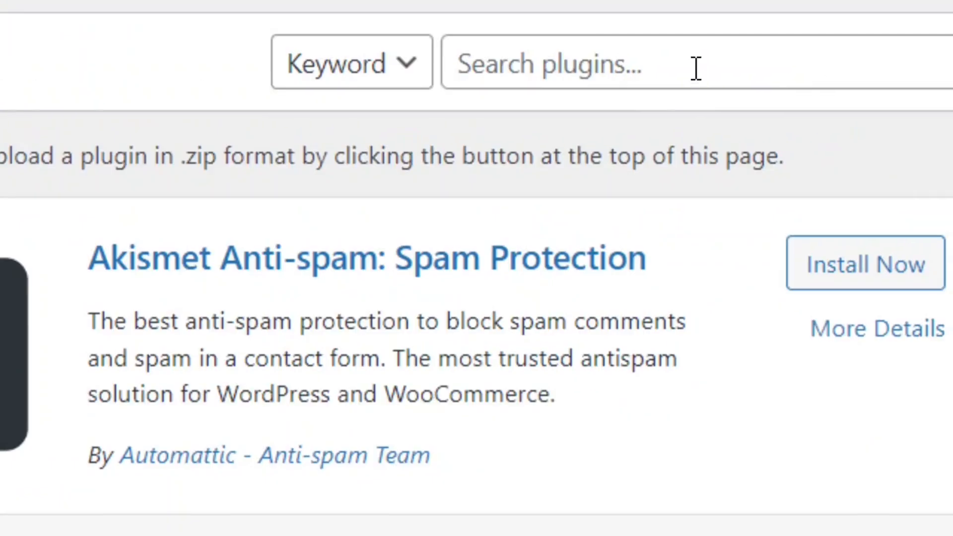
pyautogui.click(835, 79)
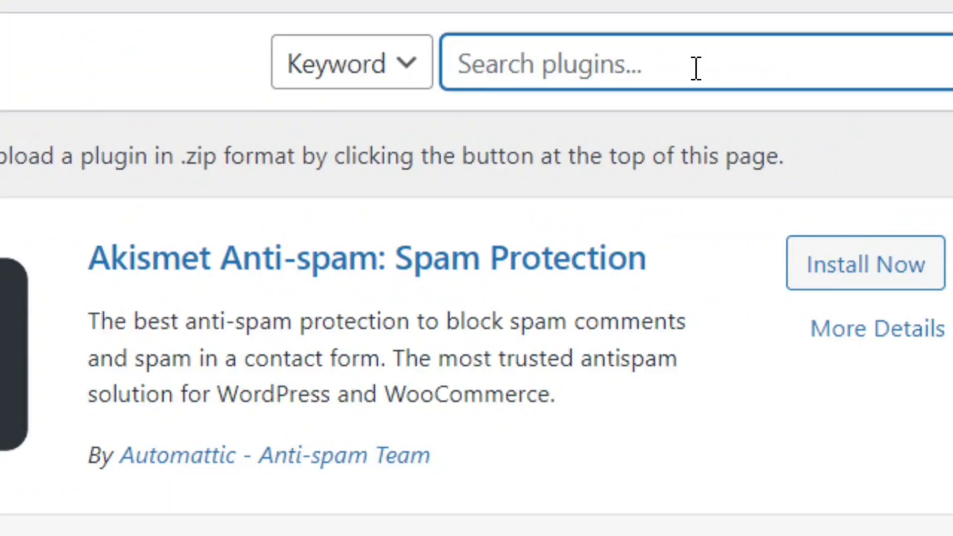
pyautogui.write('wpvivid')
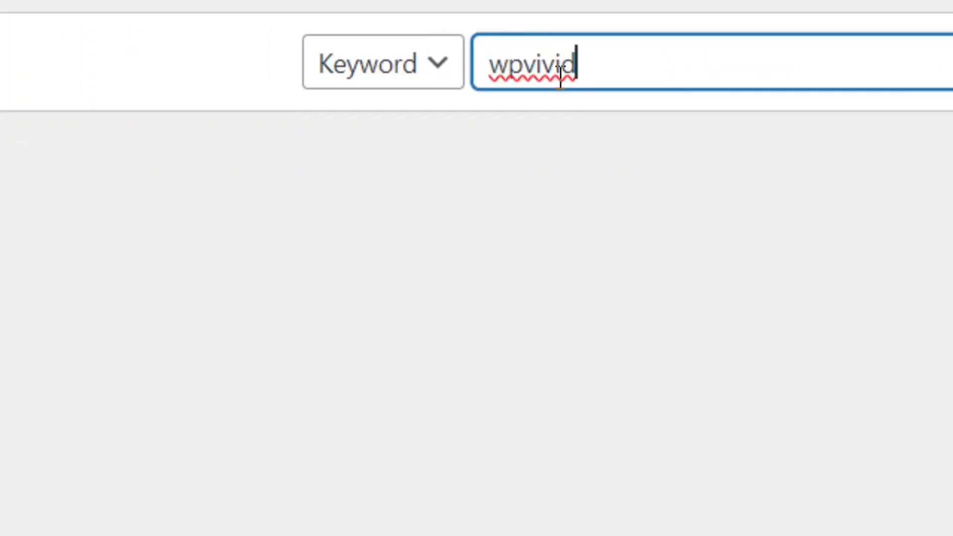
pyautogui.doubleClick(559, 74)
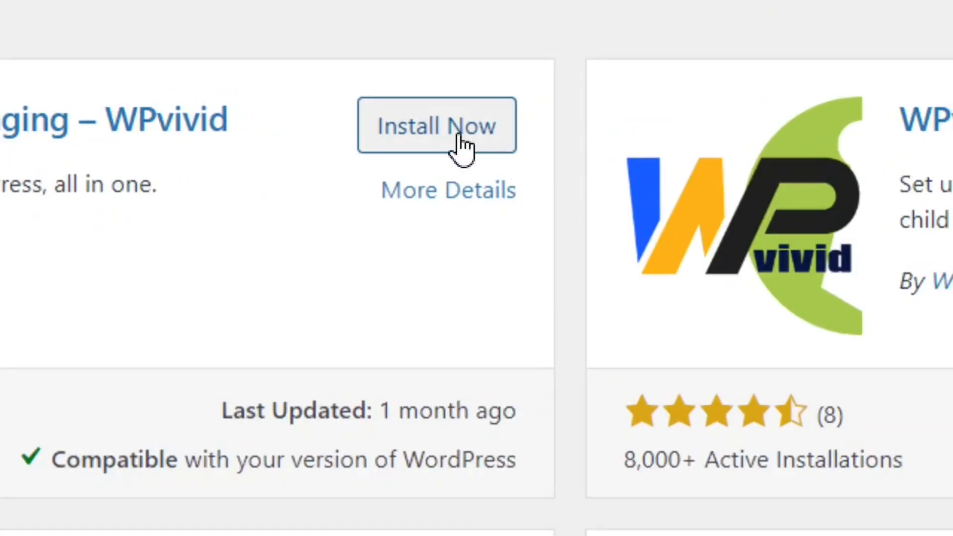
pyautogui.click(461, 139)
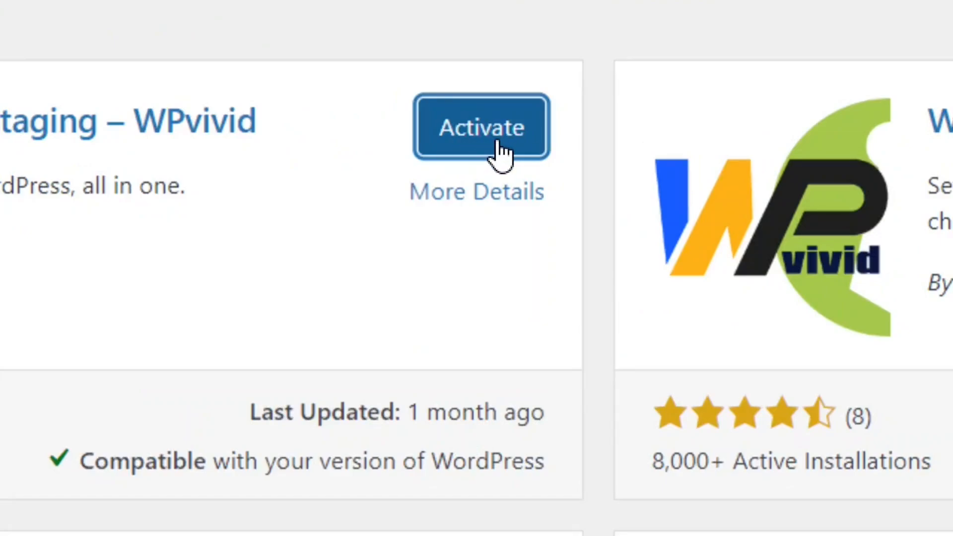
pyautogui.click(496, 147)
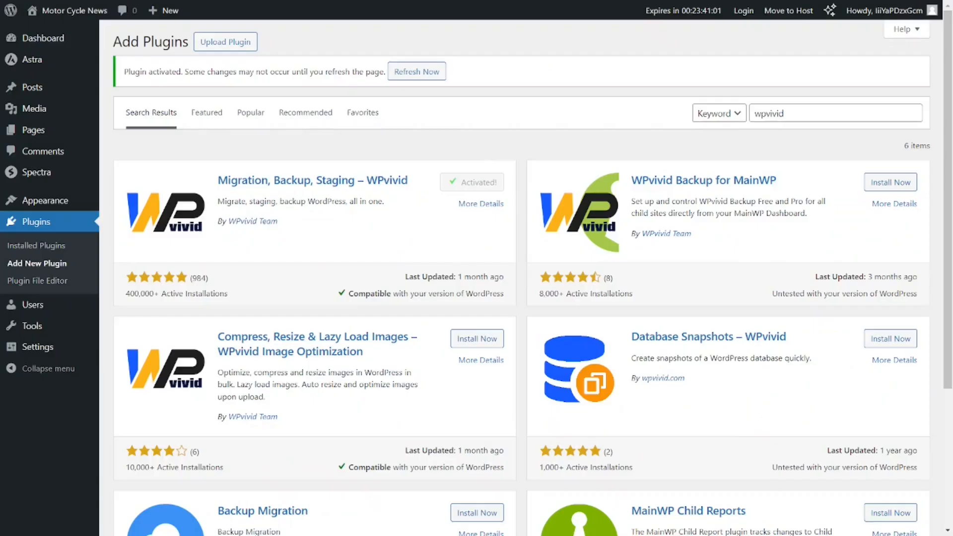
# Step: Reload the WordPress dashboard and run a manual WPvivid backup of database and files to local storage
pyautogui.moveTo(49, 46)
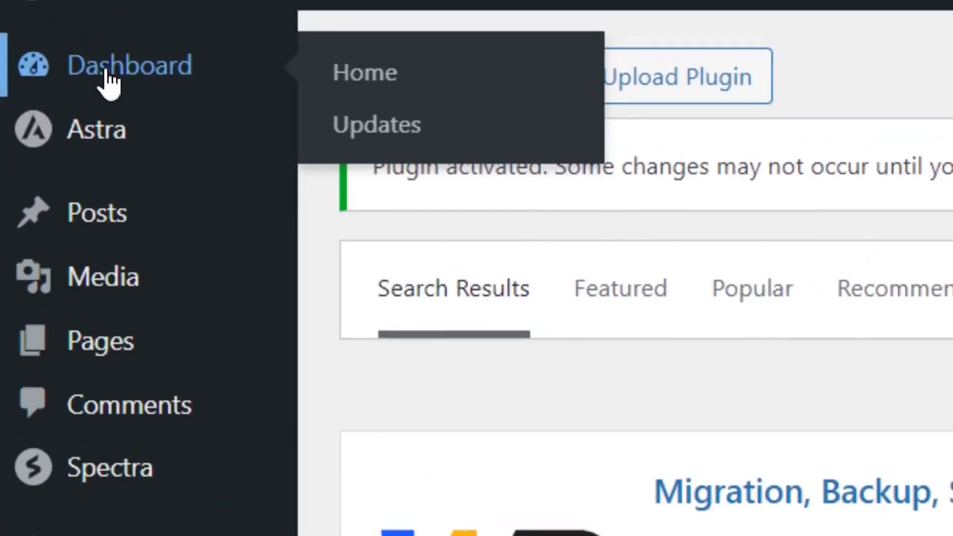
pyautogui.click(109, 82)
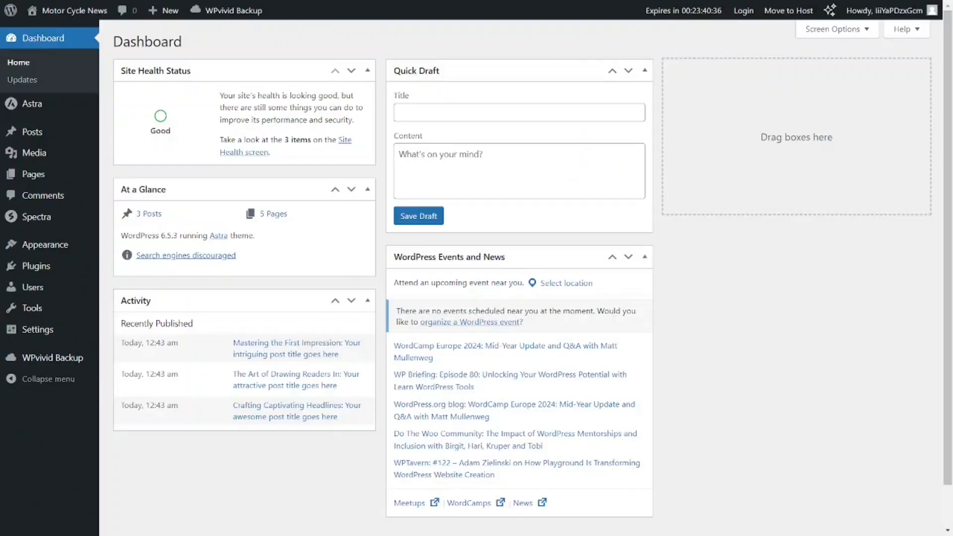
pyautogui.moveTo(50, 370)
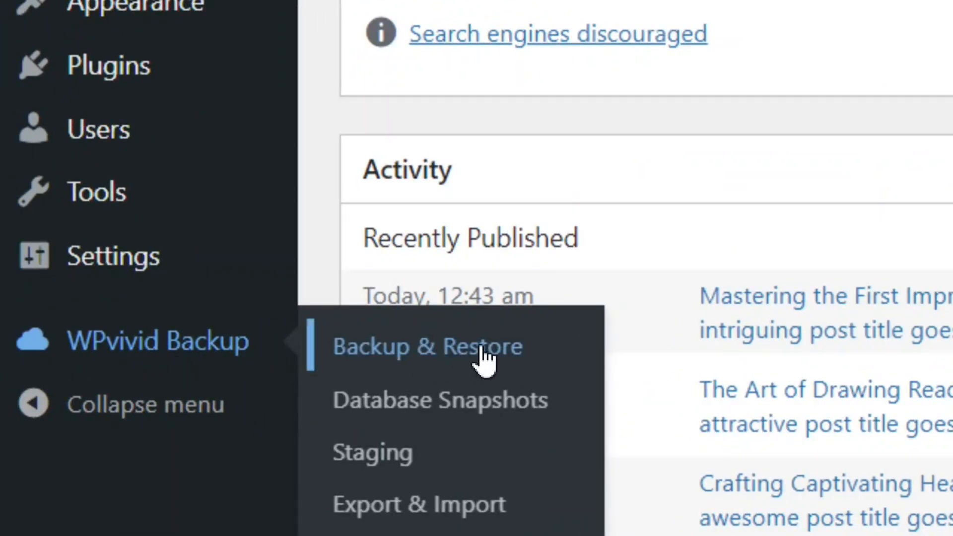
pyautogui.click(454, 356)
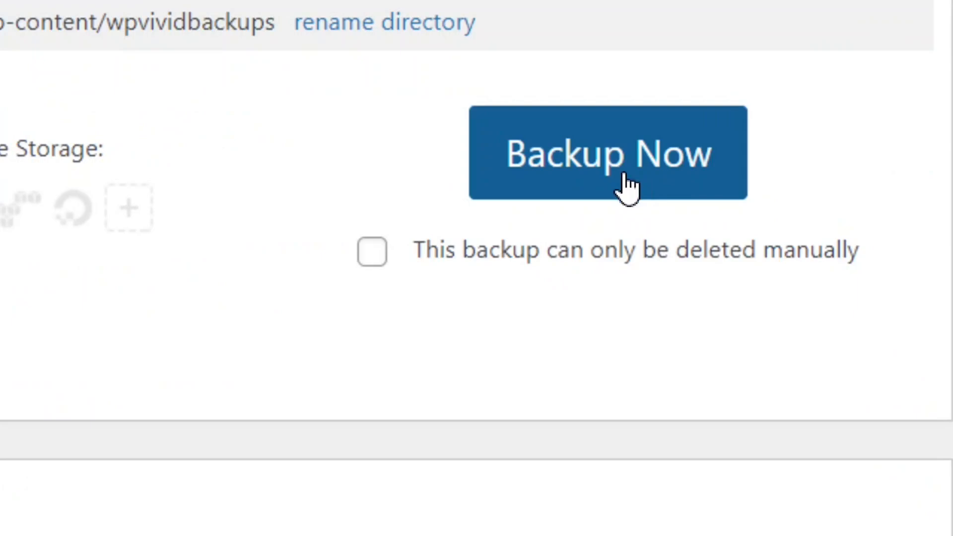
pyautogui.click(634, 173)
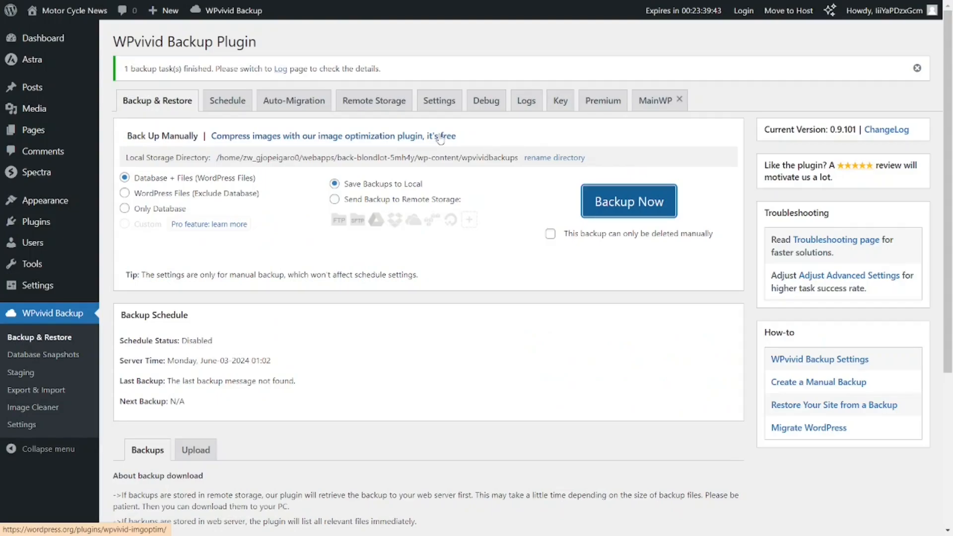
# Step: Download the finished manual backup's zip file and show it in its download folder
pyautogui.scroll(-5, 165, 244)
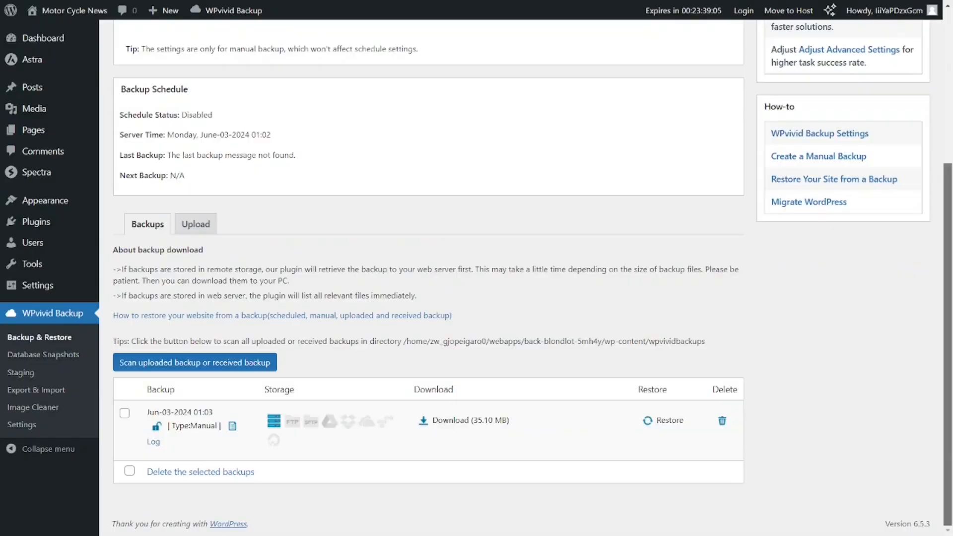
pyautogui.click(487, 362)
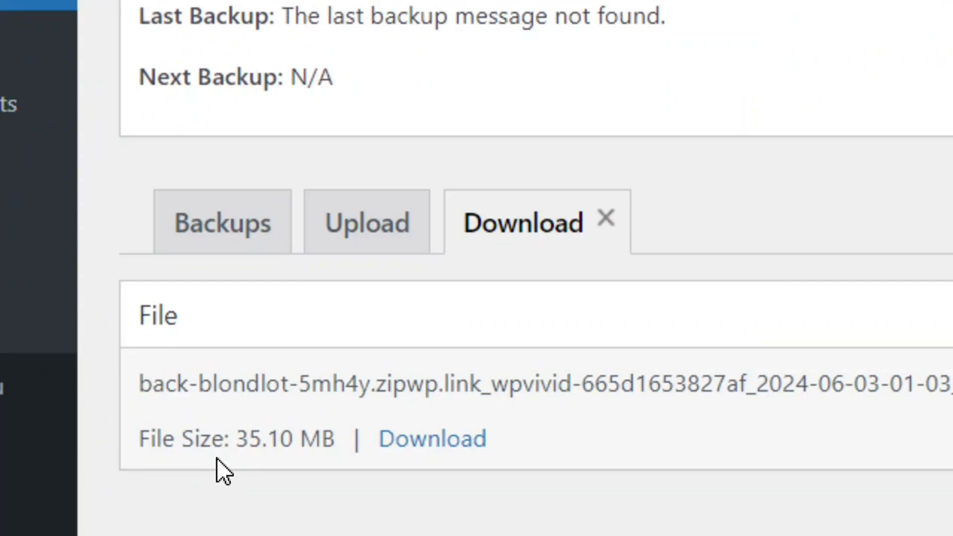
pyautogui.click(441, 447)
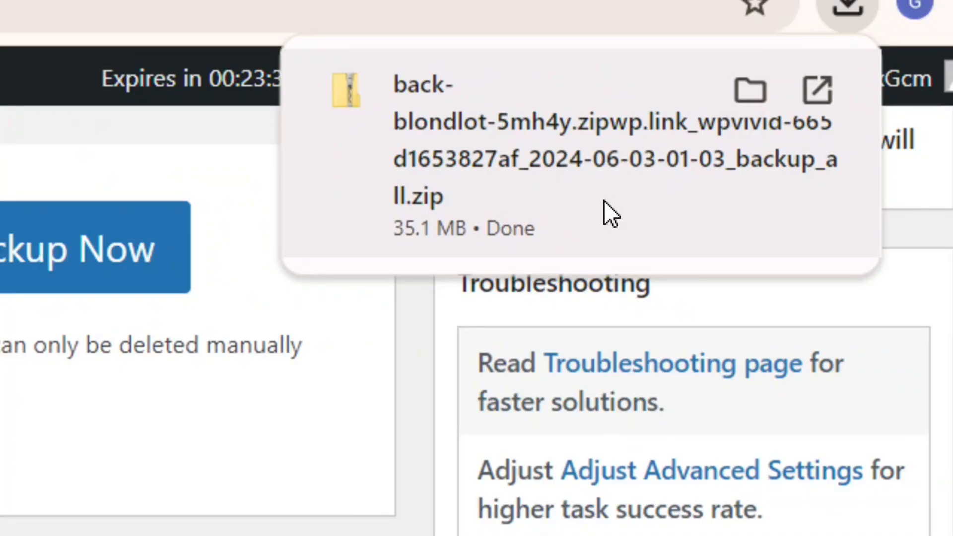
pyautogui.click(752, 88)
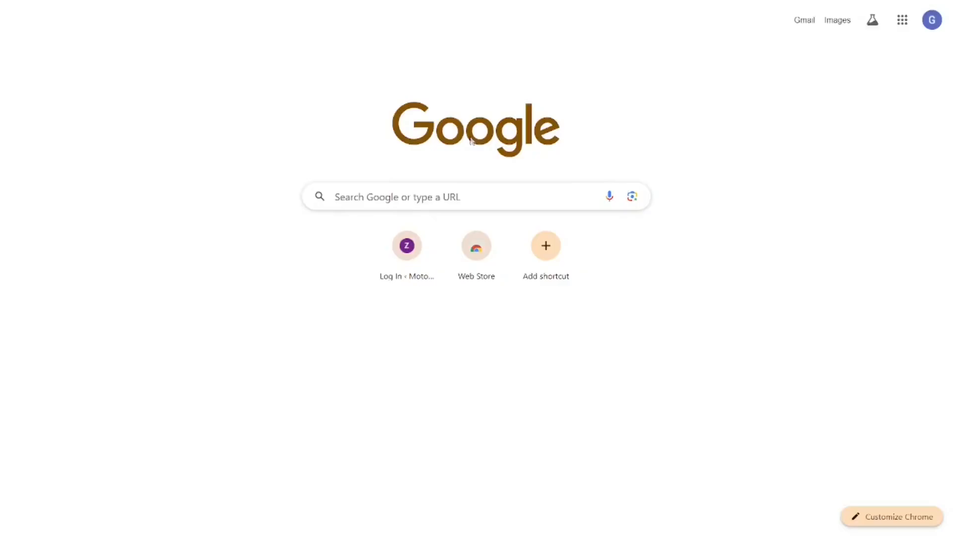
# Step: Search Google for "infinityfree", open the InfinityFree website and go to its registration form
pyautogui.click(382, 197)
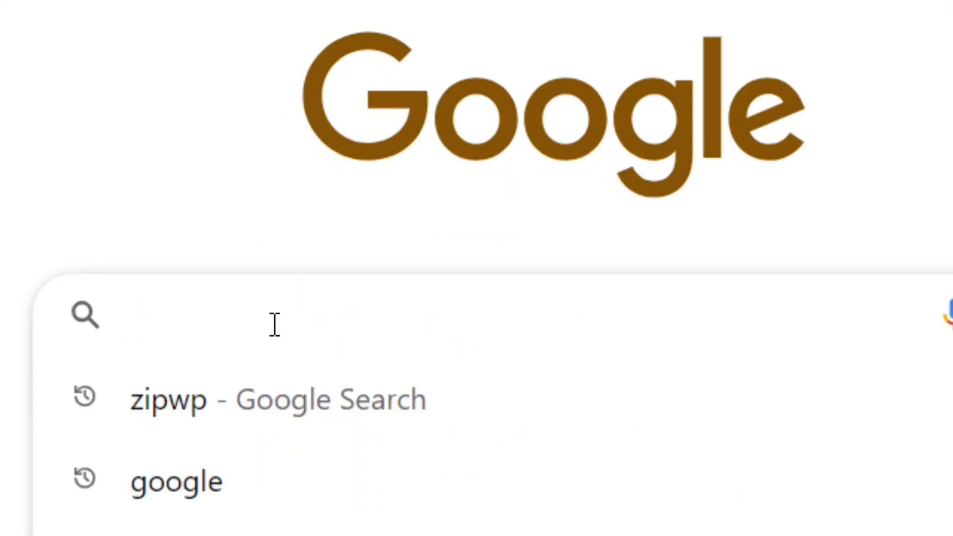
pyautogui.write('infinityfree')
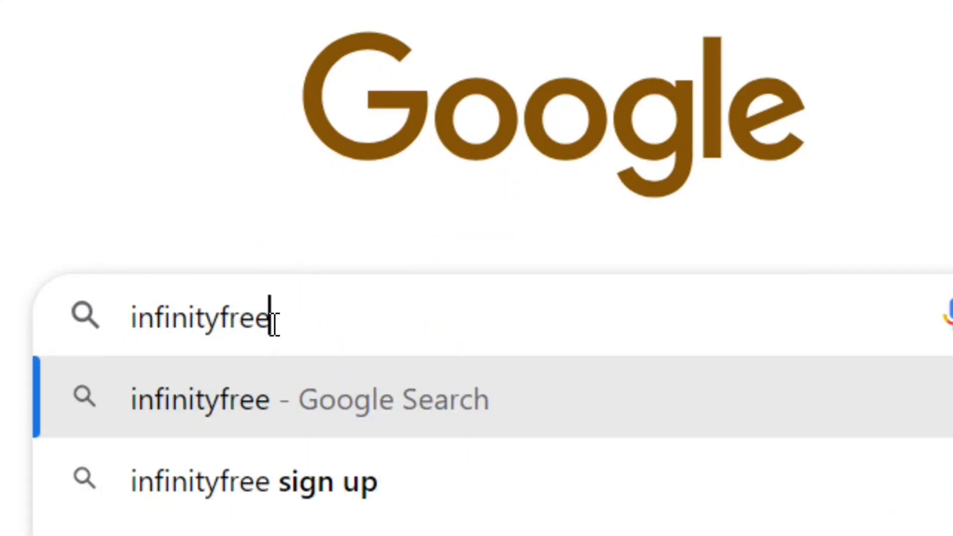
pyautogui.press('Return')
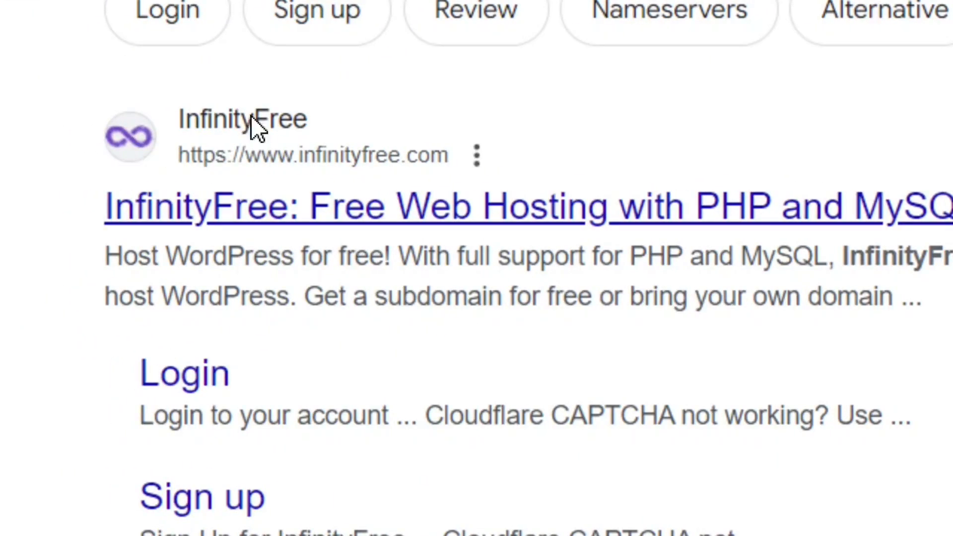
pyautogui.click(252, 123)
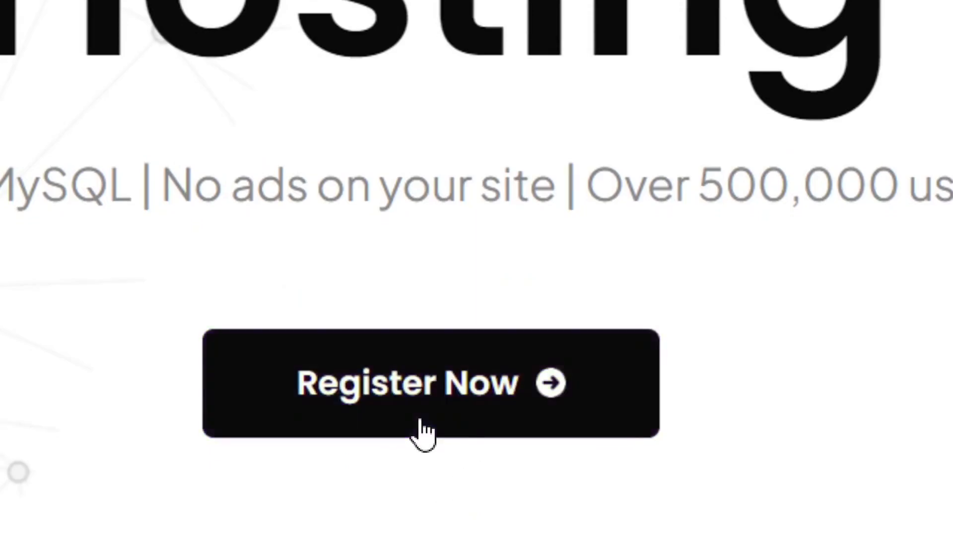
pyautogui.click(469, 449)
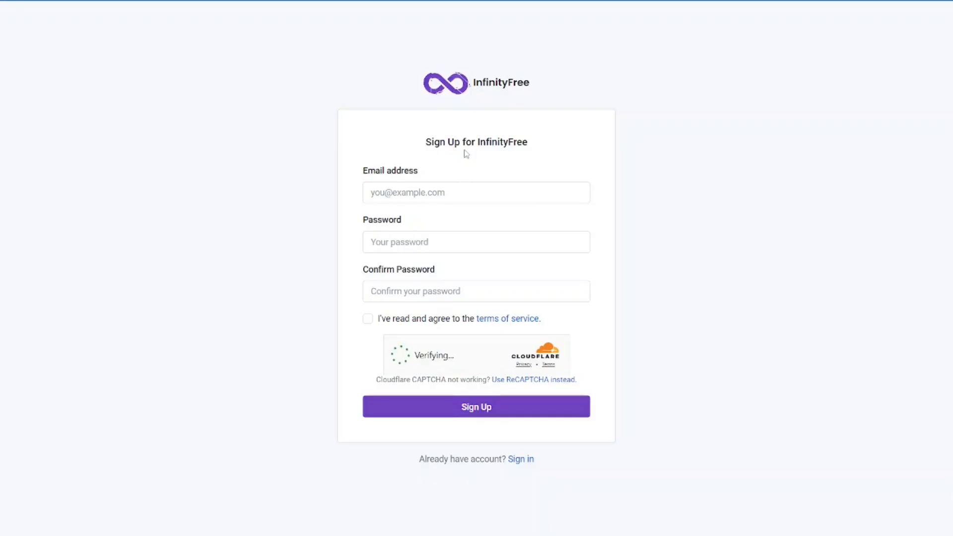
# Step: Agree to the terms of service on the InfinityFree sign-up form and submit the registration
pyautogui.moveTo(427, 143); pyautogui.dragTo(537, 150)
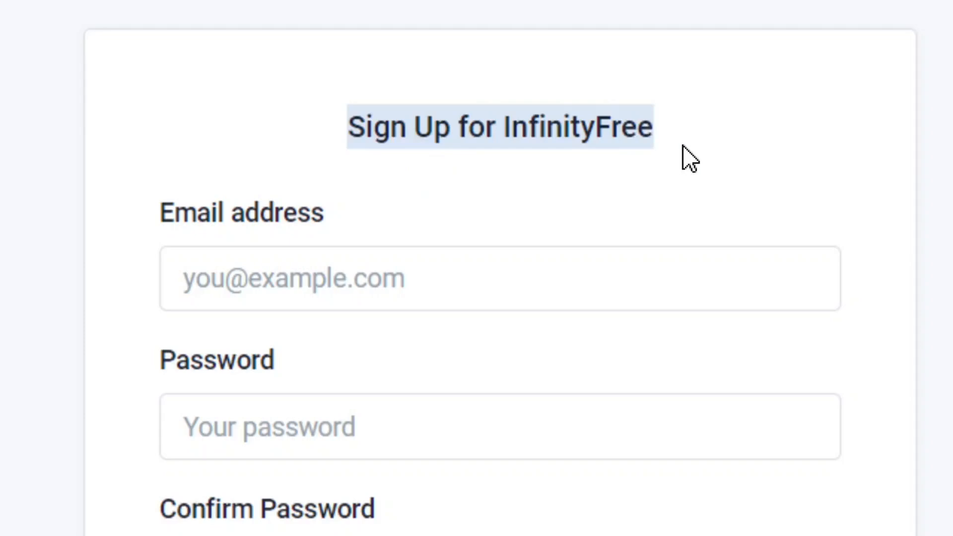
pyautogui.press('Tab')
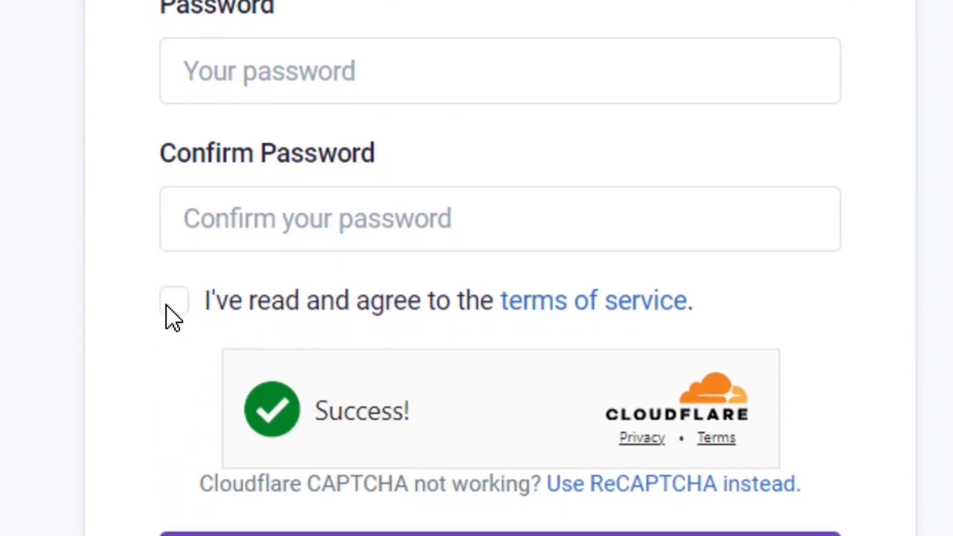
pyautogui.click(173, 305)
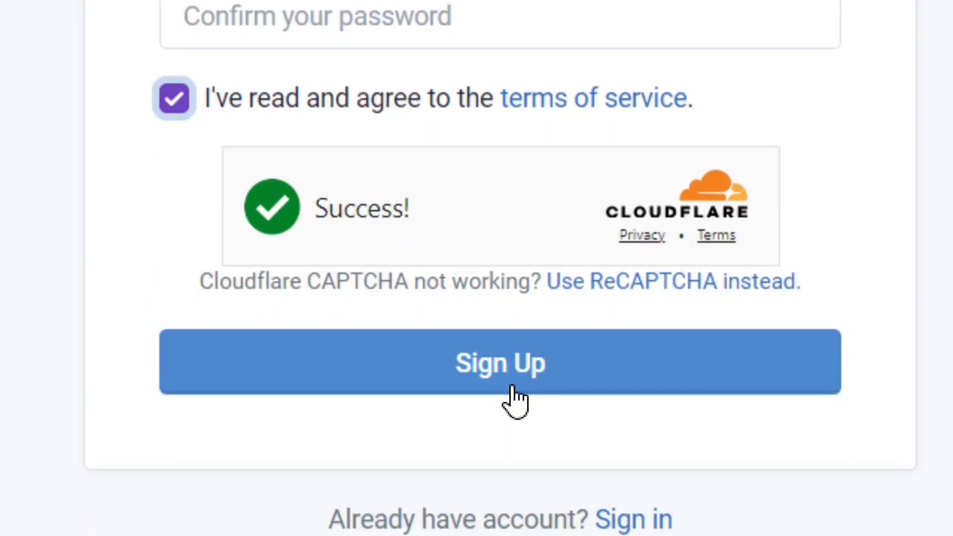
pyautogui.click(513, 386)
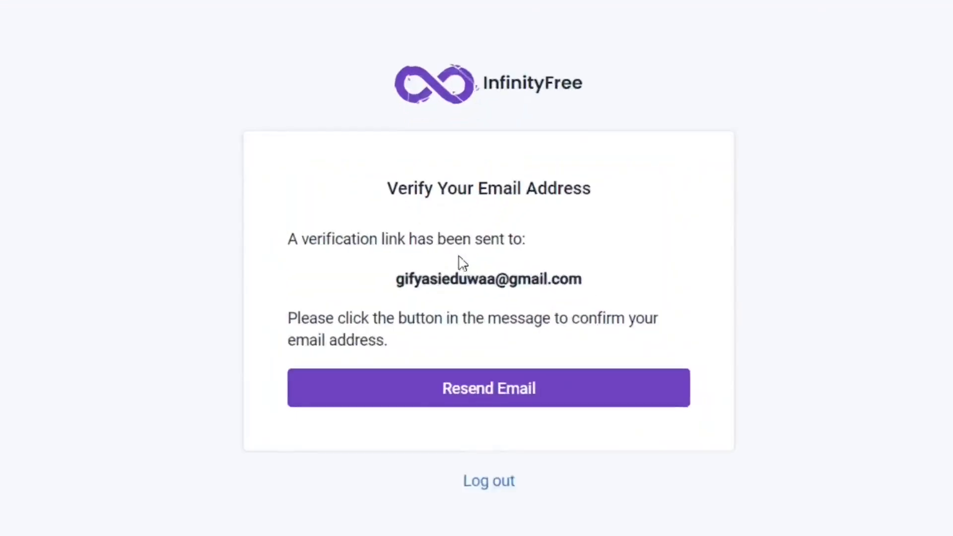
# Step: Open InfinityFree's verification message in Gmail and verify the email address to reach the Hosting Accounts page
pyautogui.moveTo(415, 220); pyautogui.dragTo(491, 236)
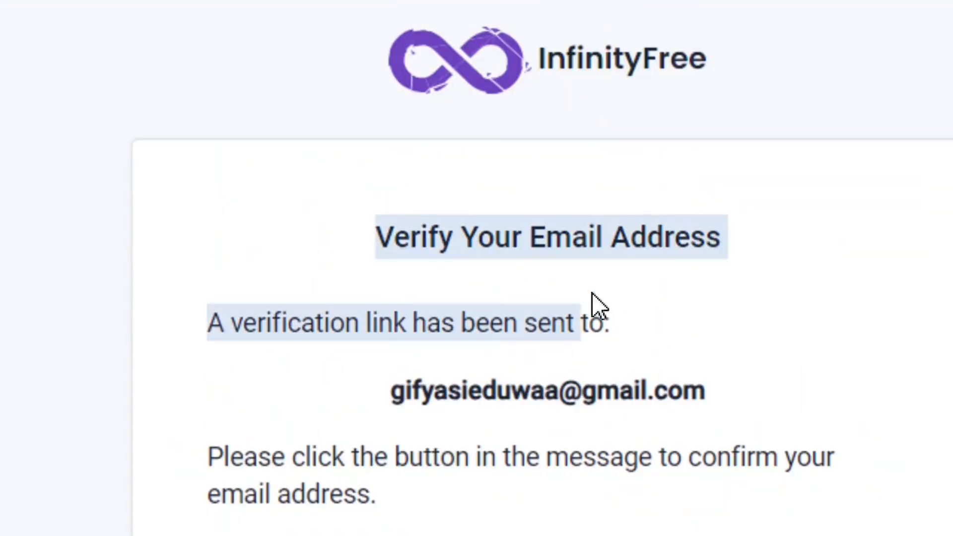
pyautogui.moveTo(591, 293); pyautogui.dragTo(693, 291)
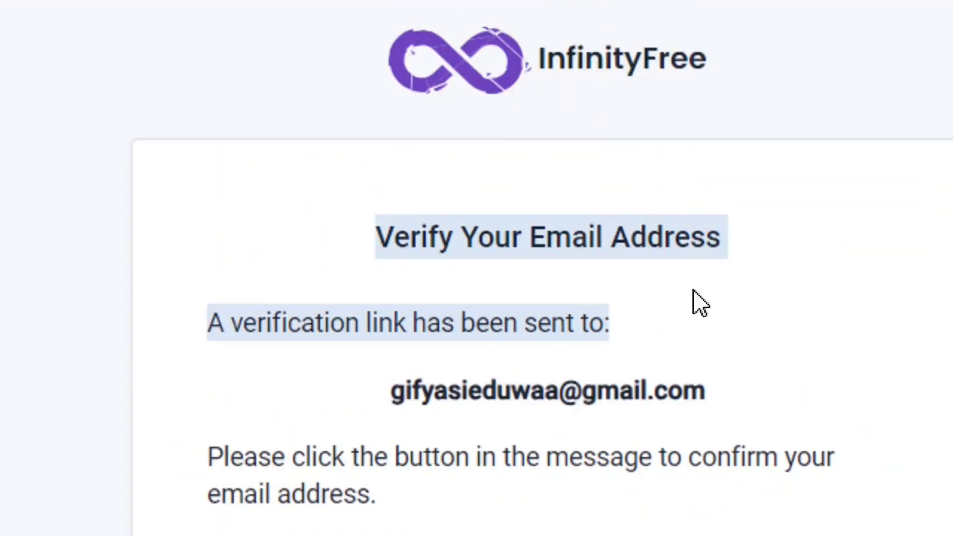
pyautogui.click(737, 289)
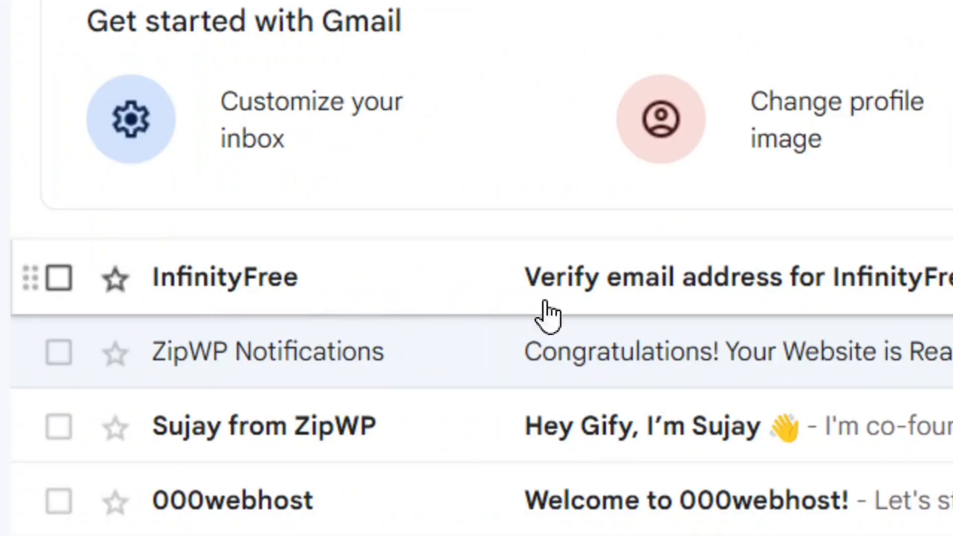
pyautogui.click(630, 292)
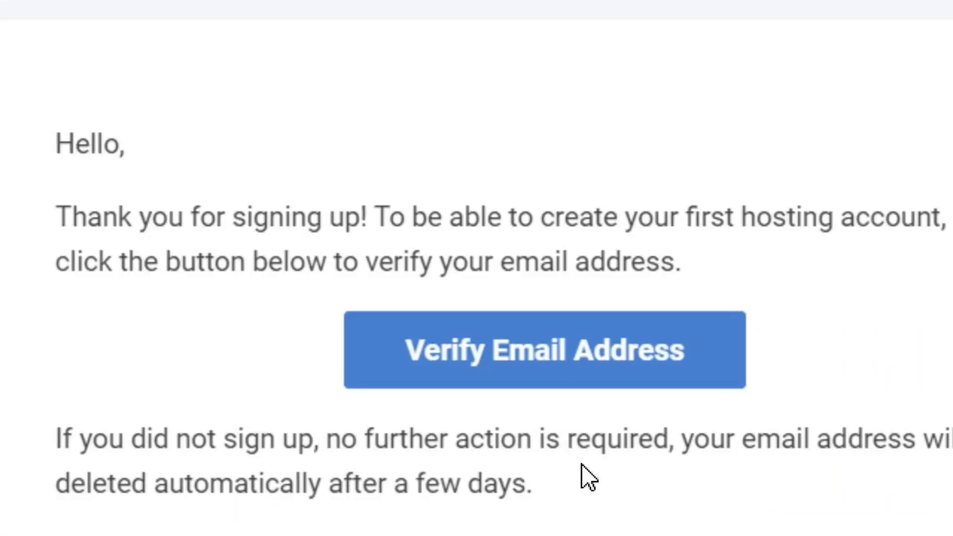
pyautogui.click(549, 334)
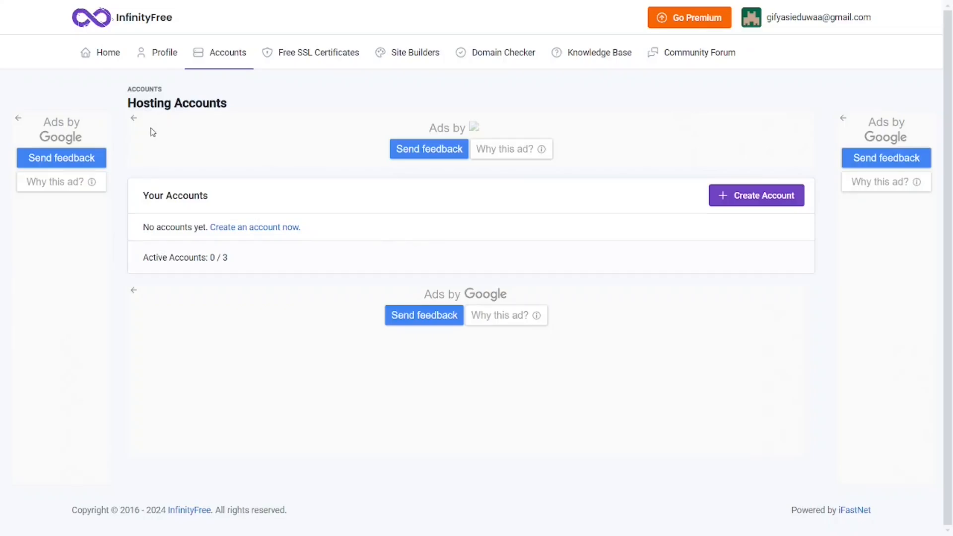
pyautogui.moveTo(127, 104); pyautogui.dragTo(229, 106)
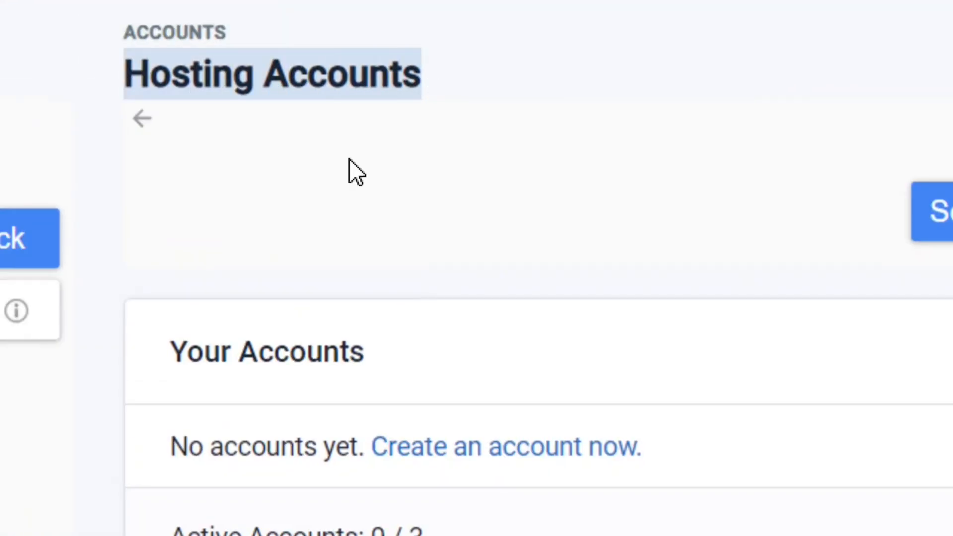
# Step: Start creating a new hosting account from the empty Your Accounts list to reach the hosting plan choice
pyautogui.click(460, 79)
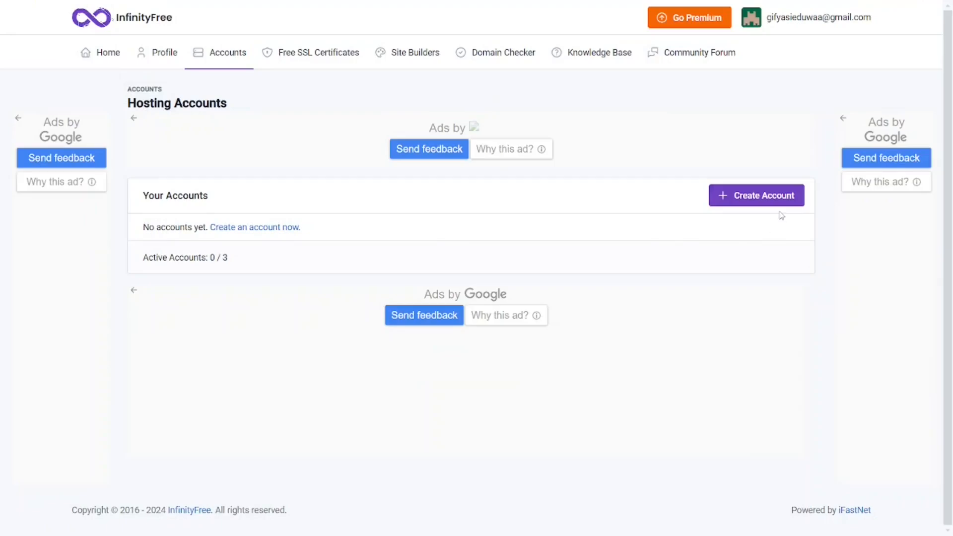
pyautogui.click(766, 203)
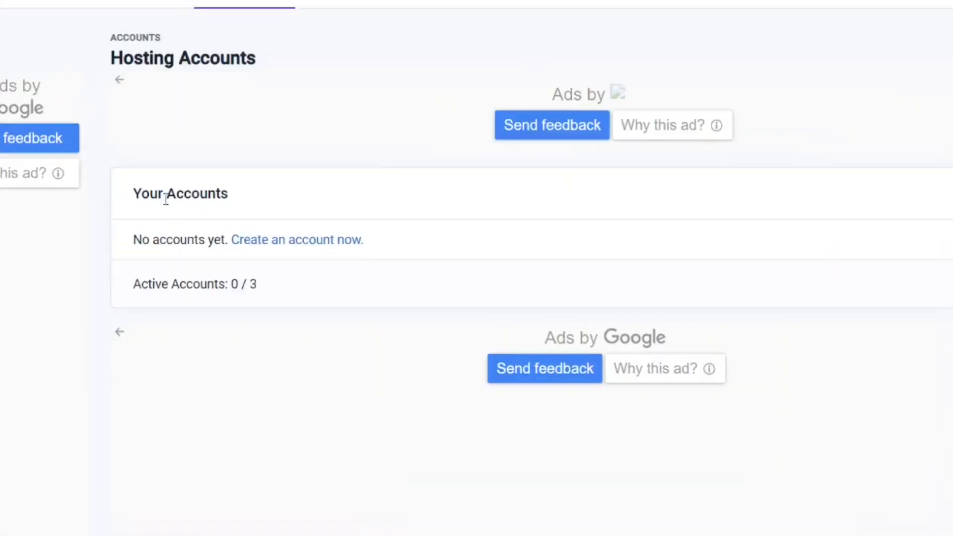
pyautogui.moveTo(126, 296); pyautogui.dragTo(313, 322)
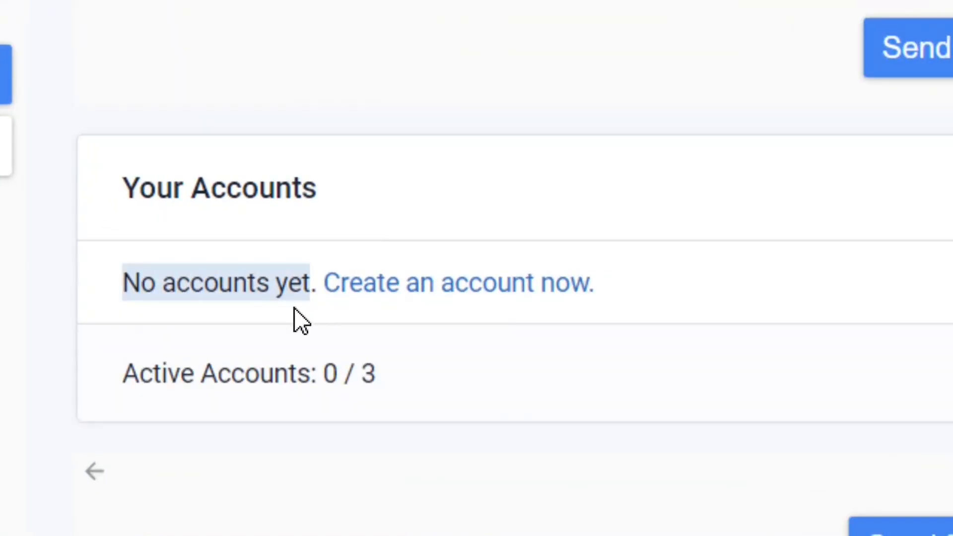
pyautogui.click(275, 308)
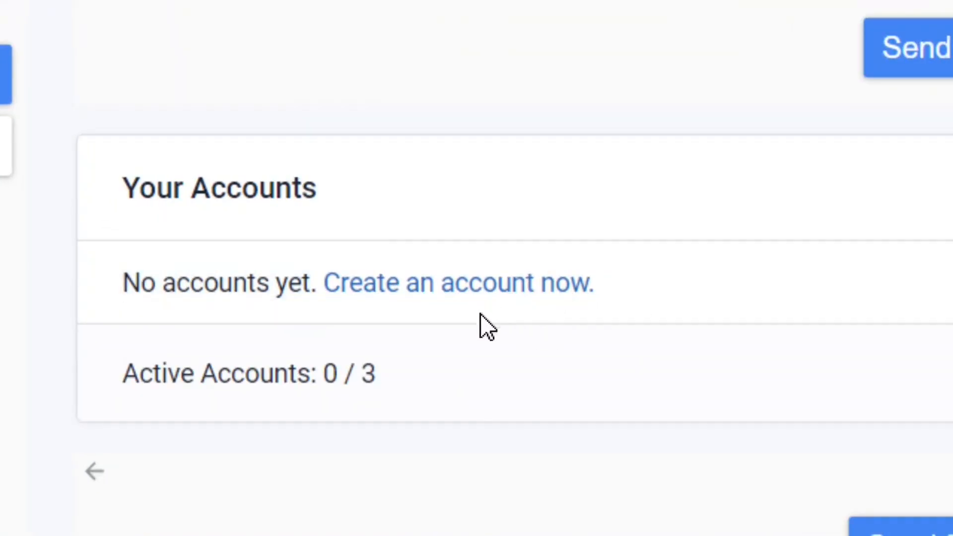
pyautogui.click(485, 293)
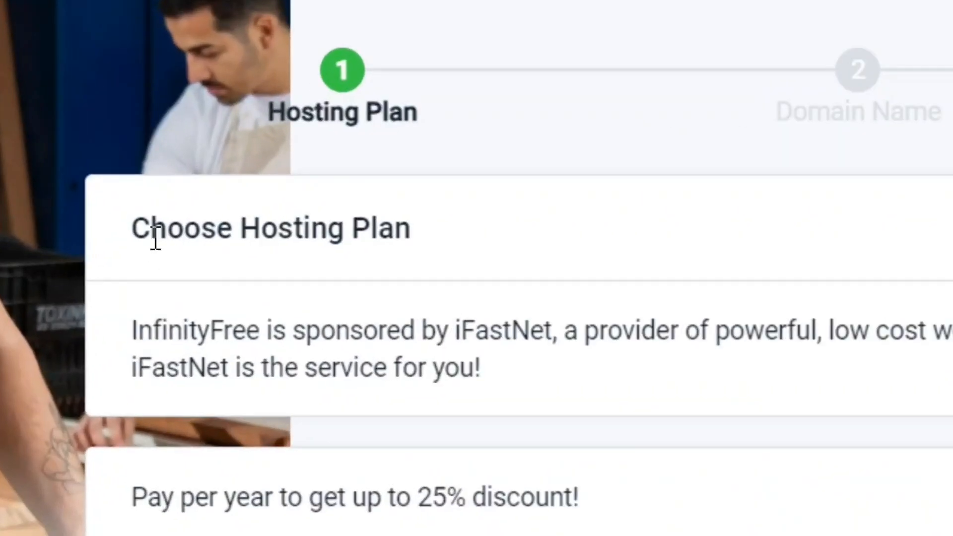
# Step: Choose the free $0 InfinityFree hosting plan and continue to the Domain Name step
pyautogui.moveTo(140, 237); pyautogui.dragTo(446, 261)
pyautogui.click(466, 259)
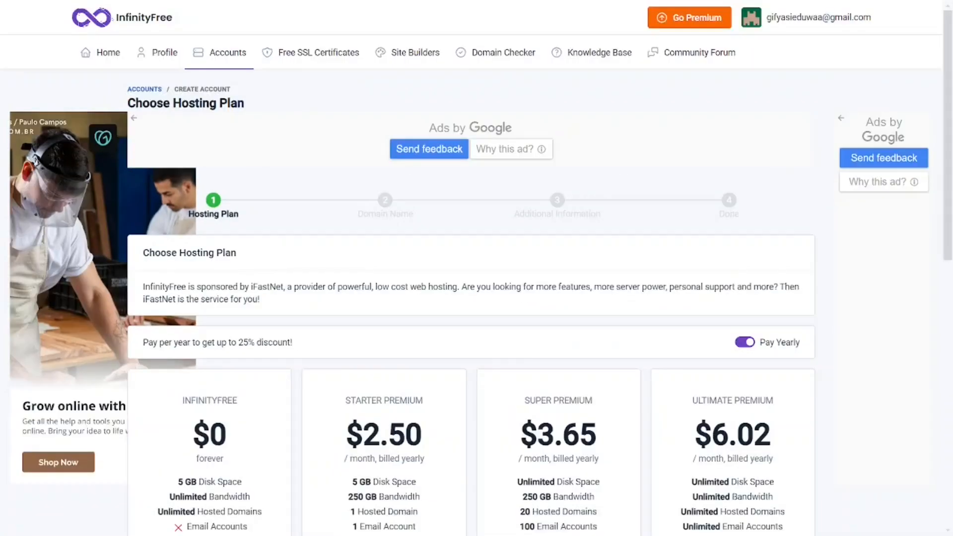
pyautogui.scroll(-5, 211, 166)
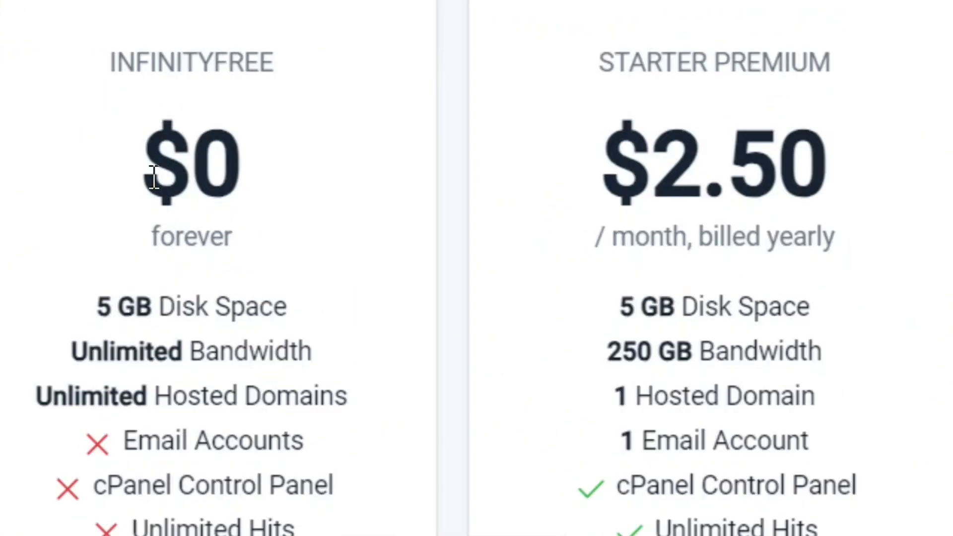
pyautogui.moveTo(153, 177); pyautogui.dragTo(236, 177)
pyautogui.moveTo(262, 258); pyautogui.dragTo(121, 257)
pyautogui.click(294, 266)
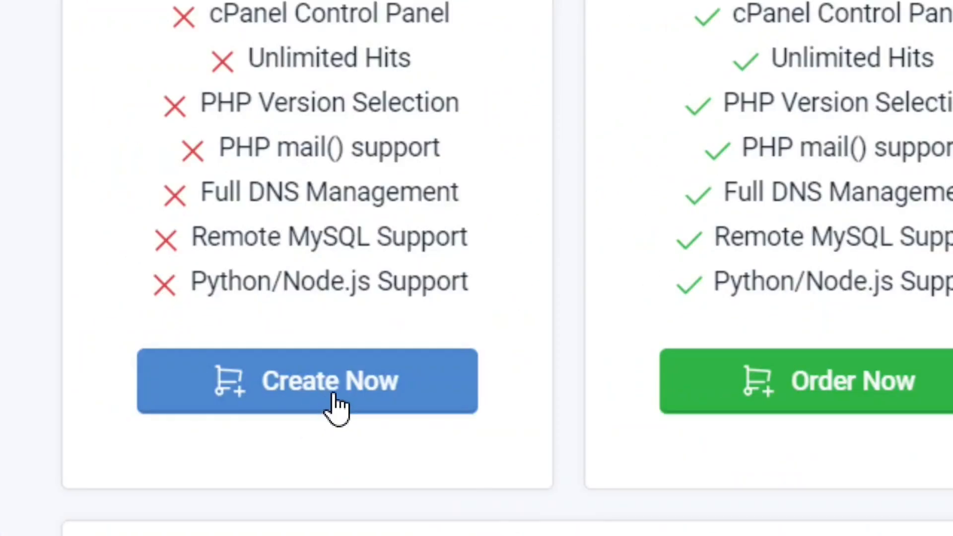
pyautogui.click(332, 390)
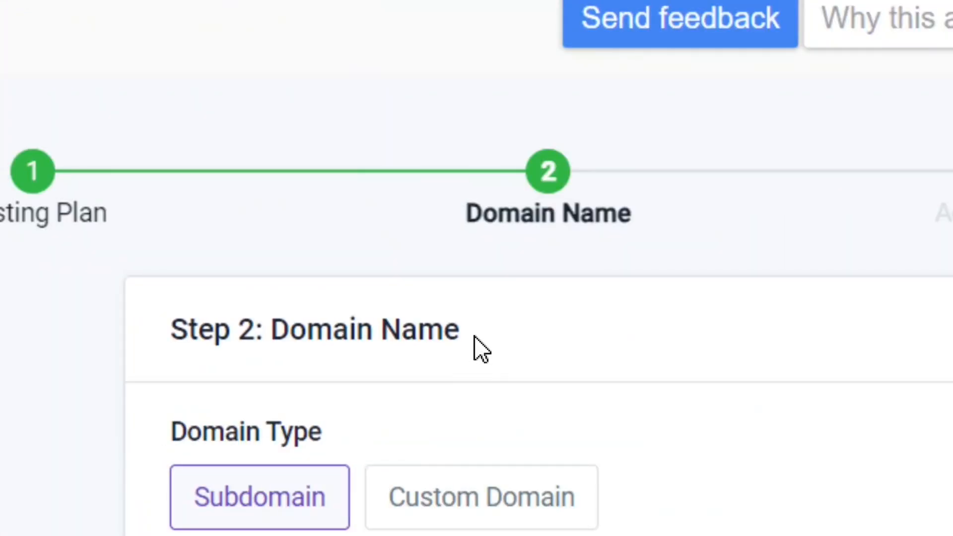
# Step: Enter motorcycle as the subdomain with the .lovestoblog.com extension and check its availability
pyautogui.moveTo(479, 340); pyautogui.dragTo(259, 332)
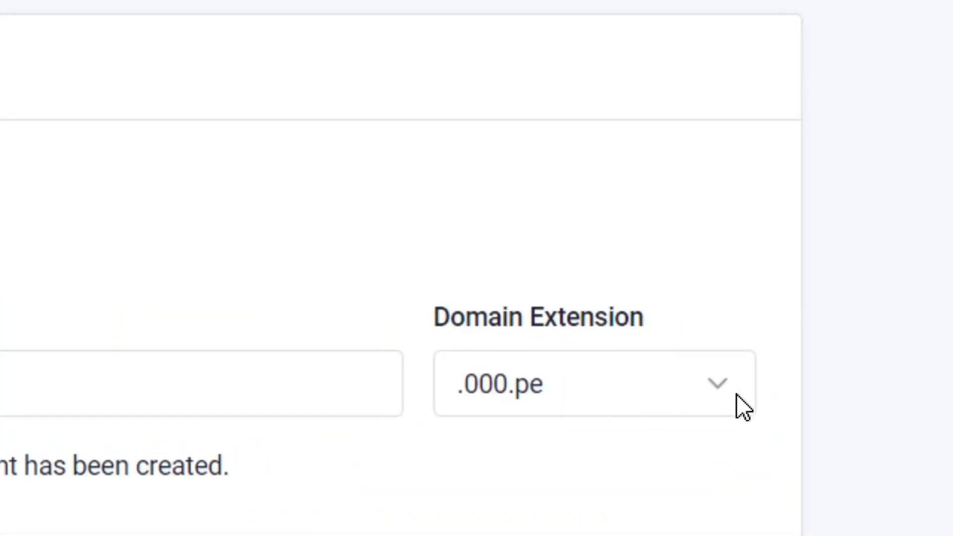
pyautogui.click(718, 397)
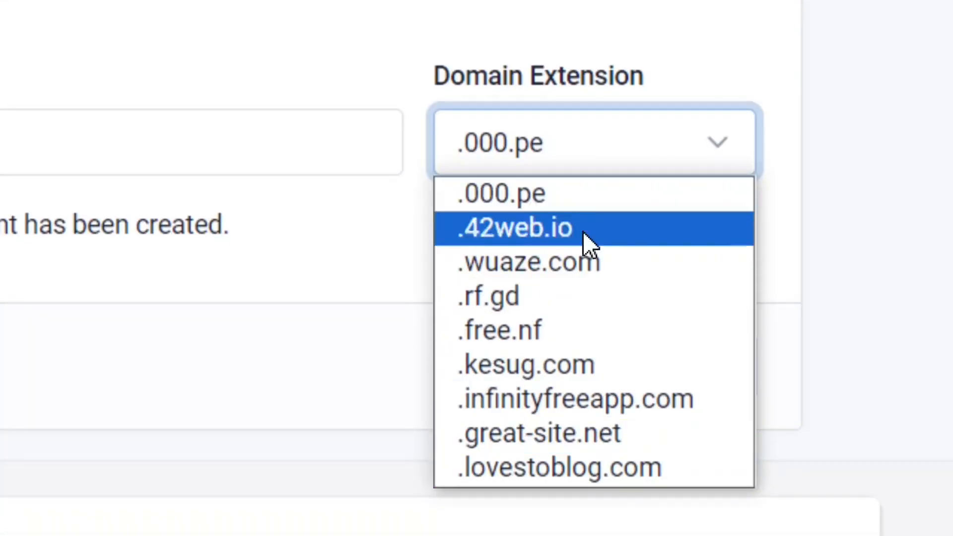
pyautogui.click(591, 470)
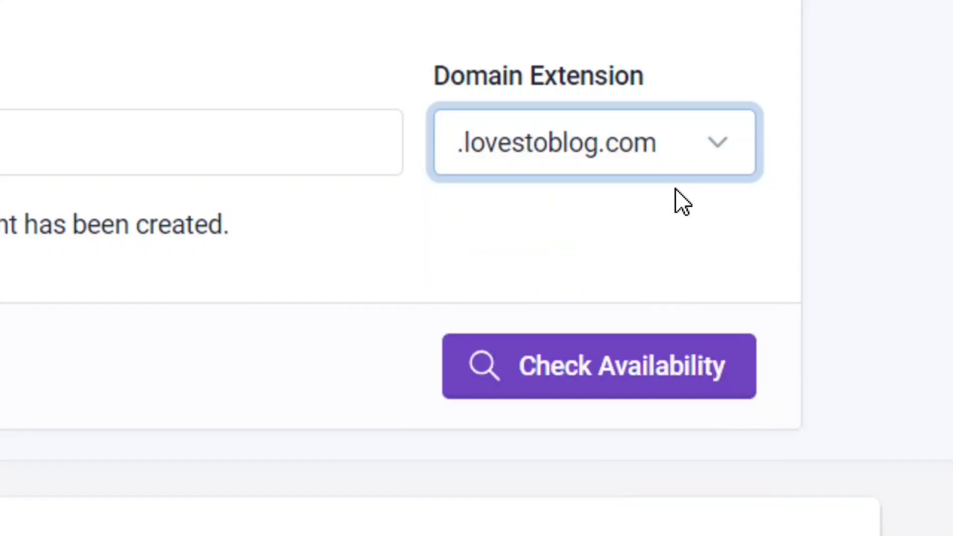
pyautogui.click(608, 381)
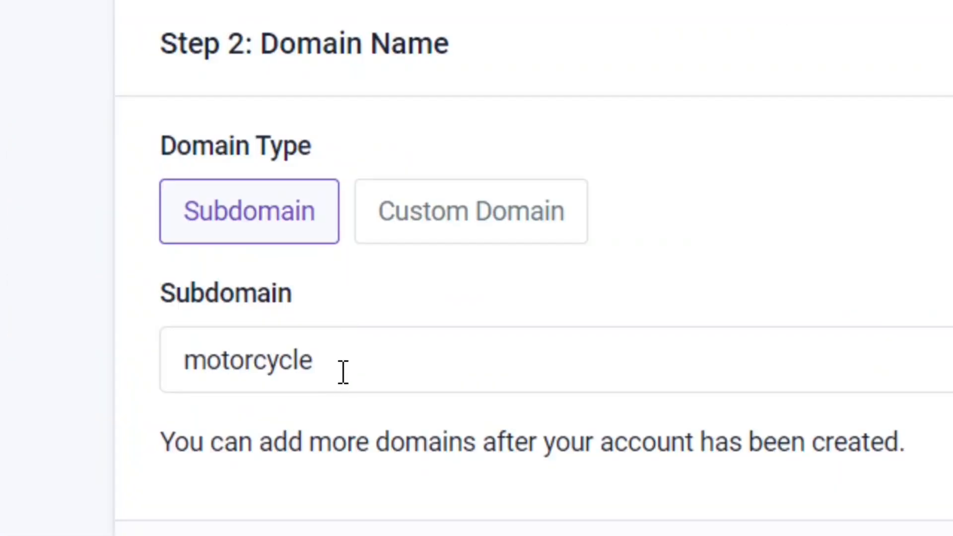
pyautogui.moveTo(343, 368); pyautogui.dragTo(146, 382)
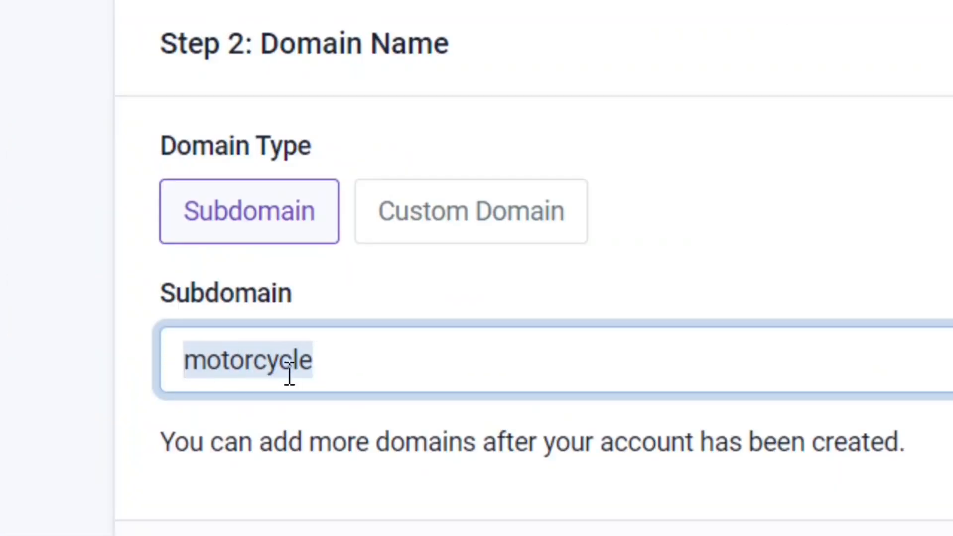
pyautogui.click(389, 363)
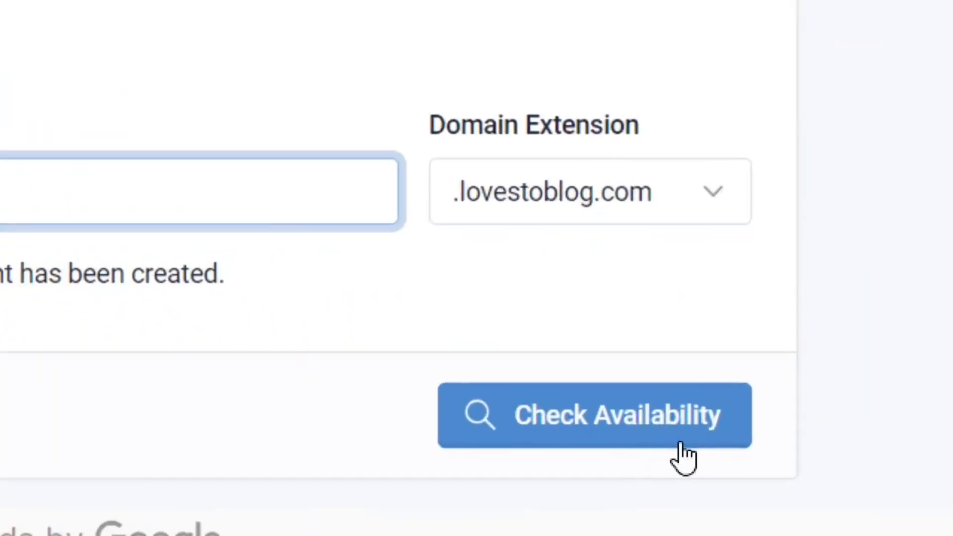
pyautogui.click(620, 437)
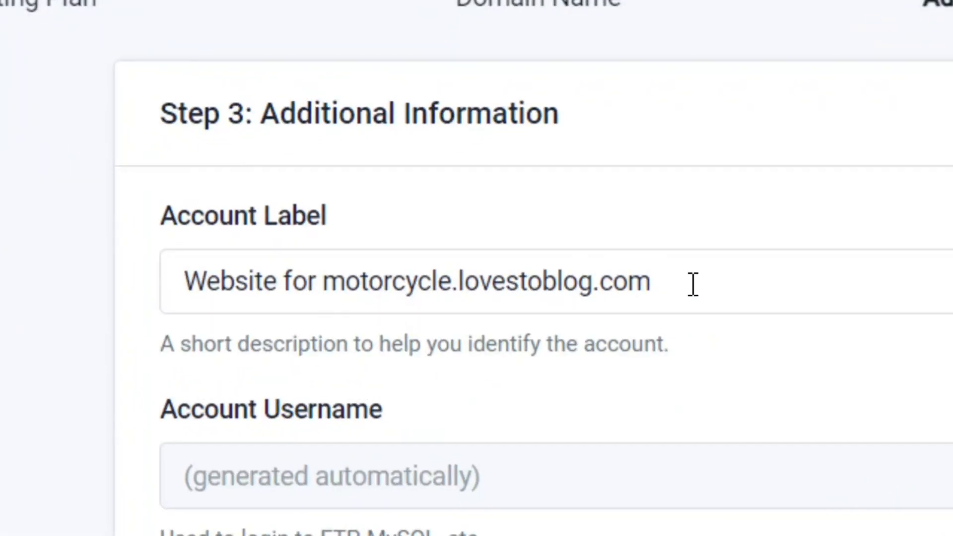
# Step: Keep the suggested account label for motorcycle.lovestoblog.com, answer the email consent question and create the hosting account
pyautogui.moveTo(693, 284); pyautogui.dragTo(320, 291)
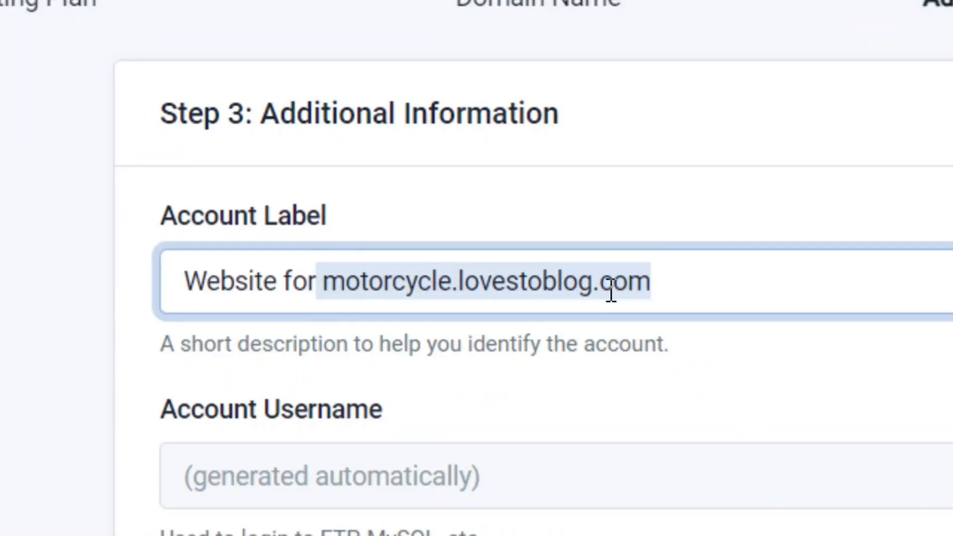
pyautogui.click(719, 298)
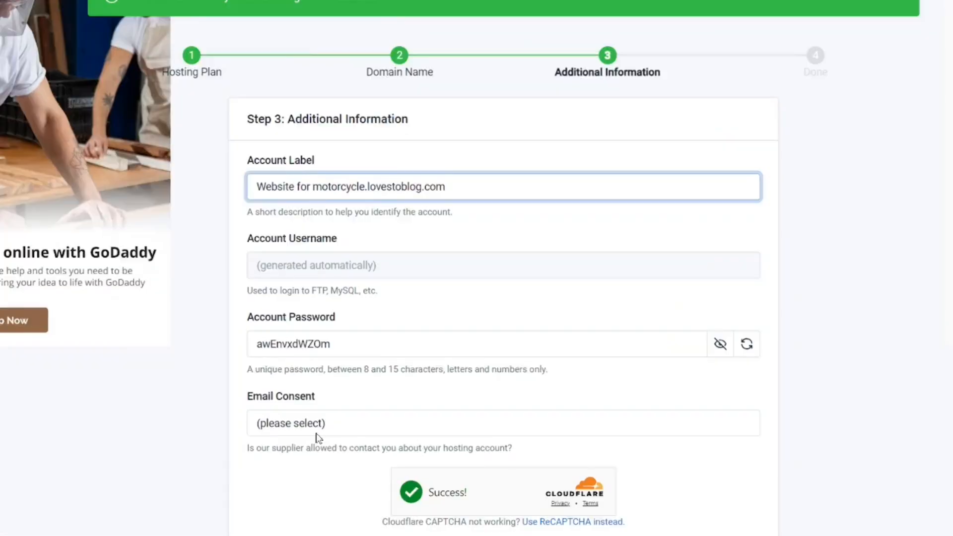
pyautogui.moveTo(289, 305); pyautogui.dragTo(134, 306)
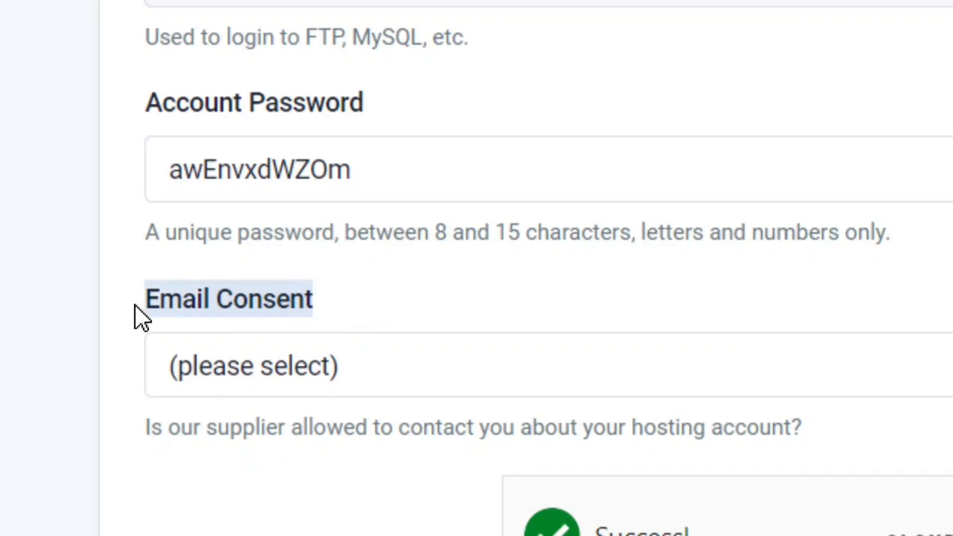
pyautogui.click(288, 376)
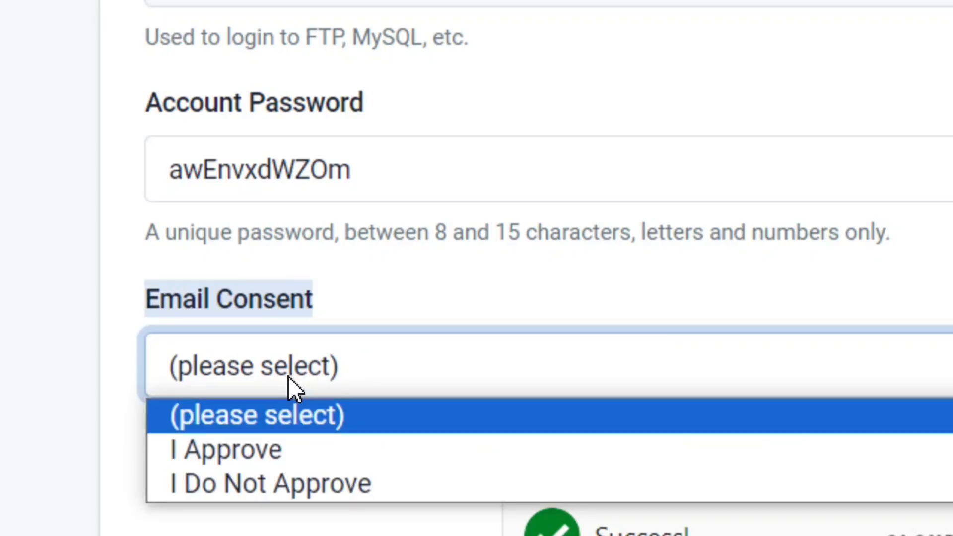
pyautogui.click(257, 353)
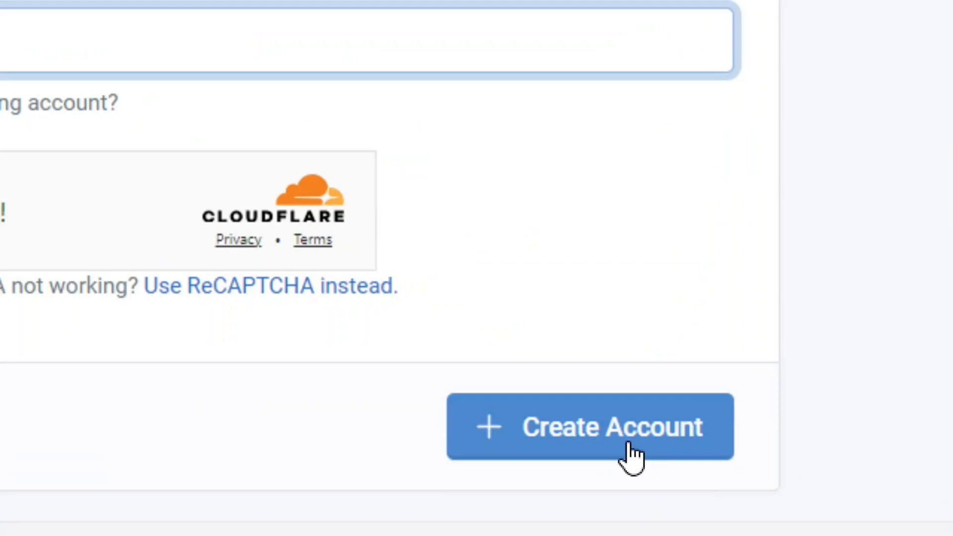
pyautogui.click(630, 454)
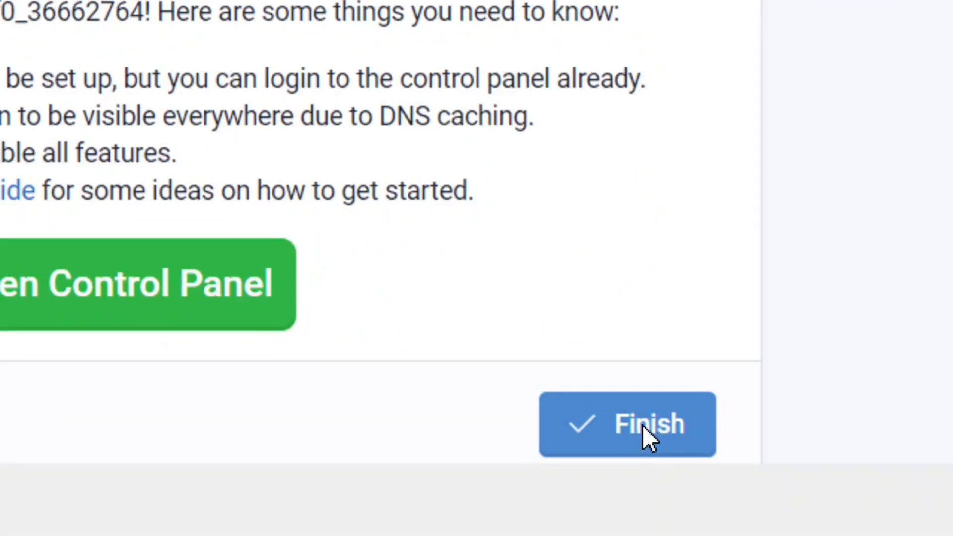
# Step: Finish the account setup and open the new account's control panel, approving the email alerts request
pyautogui.click(644, 427)
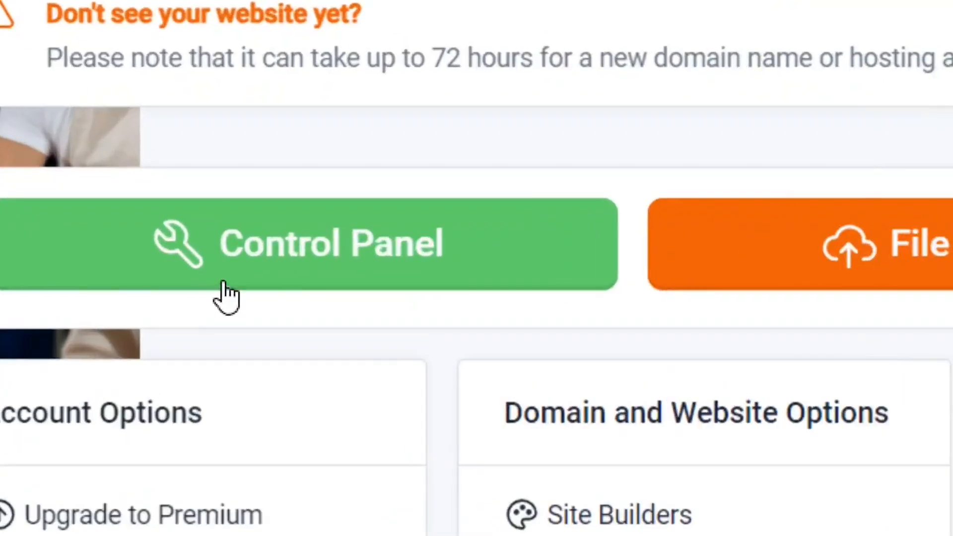
pyautogui.click(324, 260)
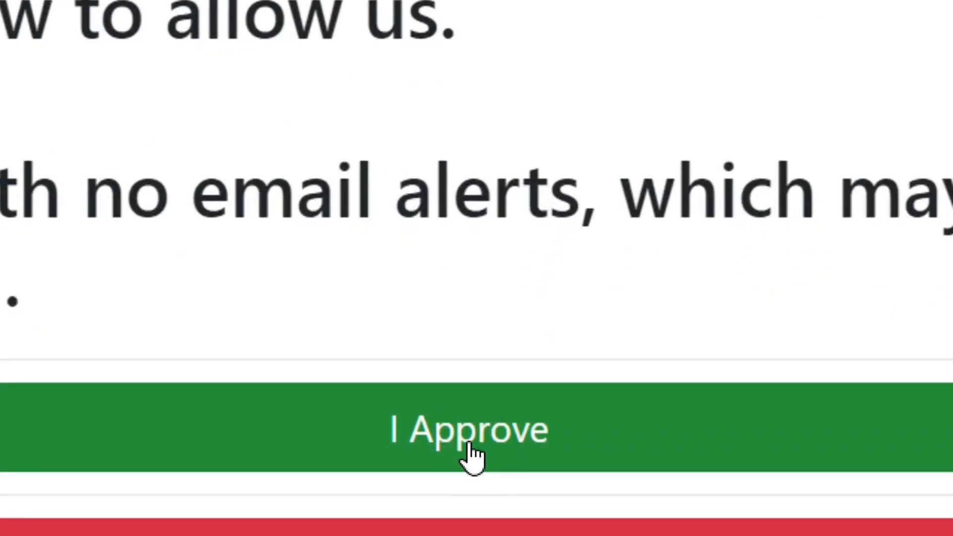
pyautogui.click(476, 445)
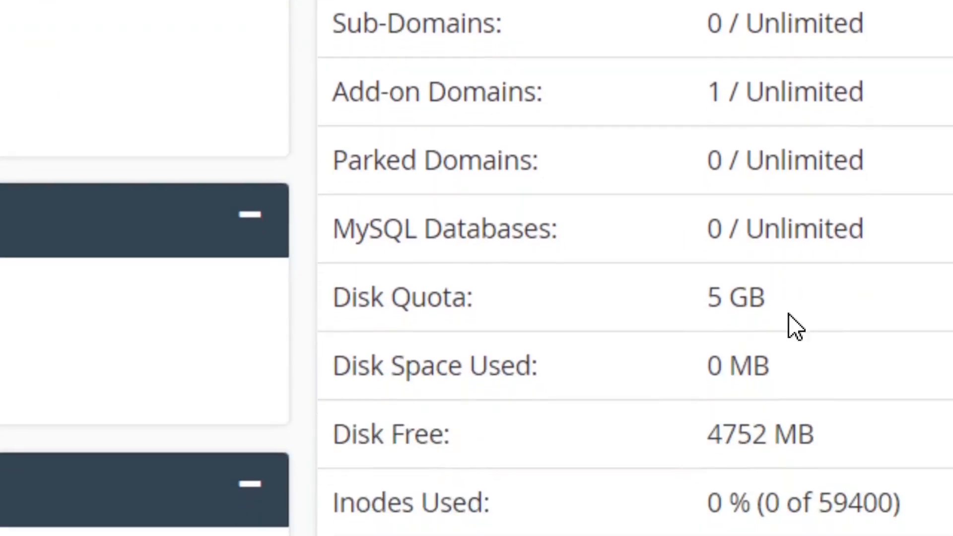
# Step: Open the Softaculous Apps Installer from the hosting control panel and bring up the Quick Install form for WordPress
pyautogui.moveTo(778, 292); pyautogui.dragTo(713, 296)
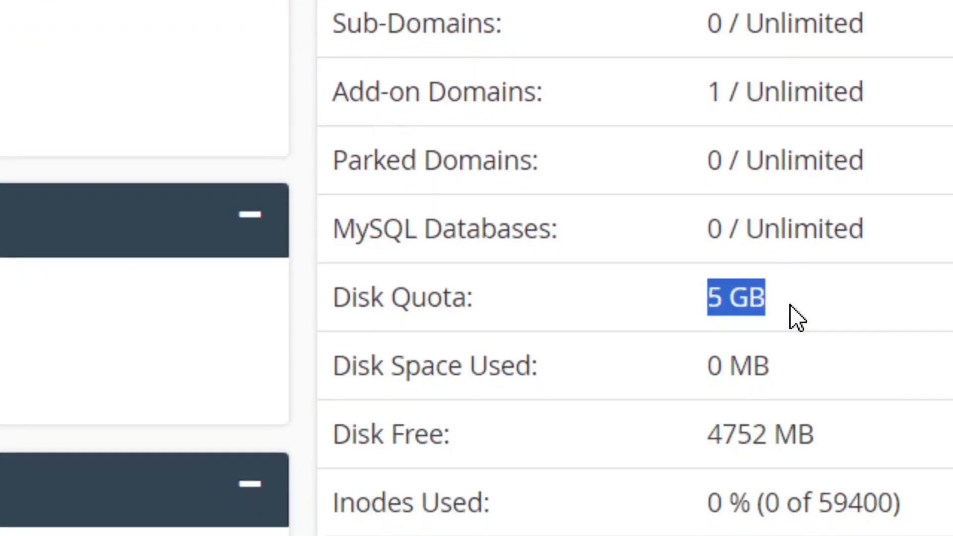
pyautogui.click(796, 317)
pyautogui.scroll(-3, 702, 462)
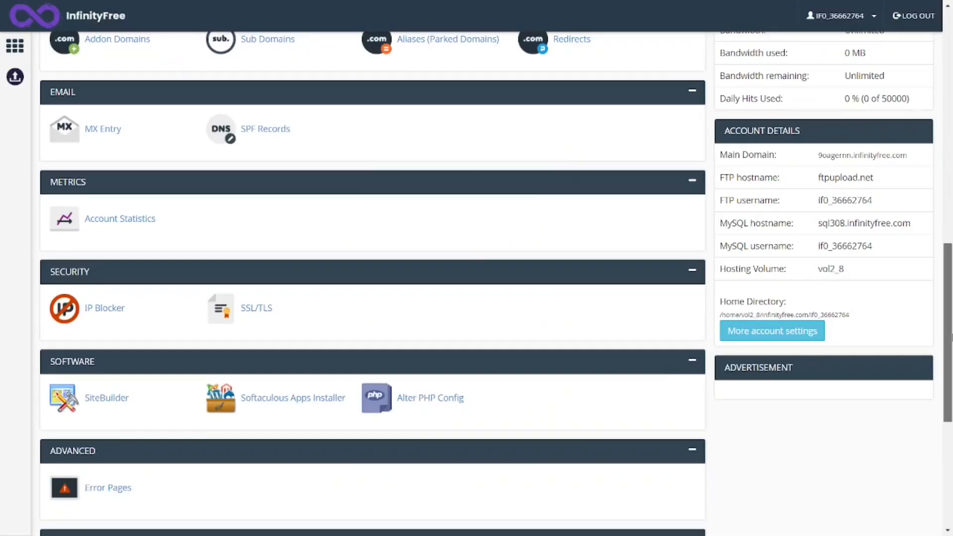
pyautogui.scroll(-3, 263, 242)
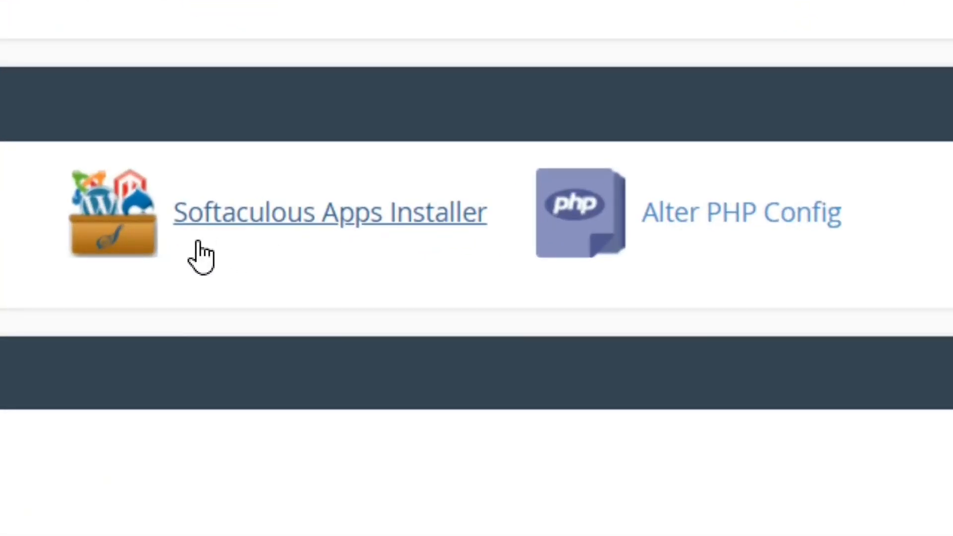
pyautogui.click(299, 222)
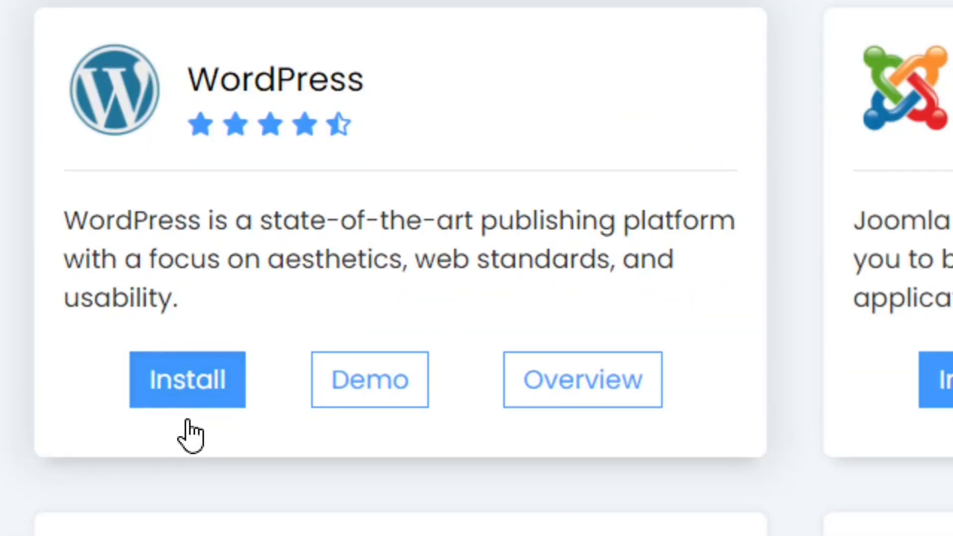
pyautogui.click(194, 379)
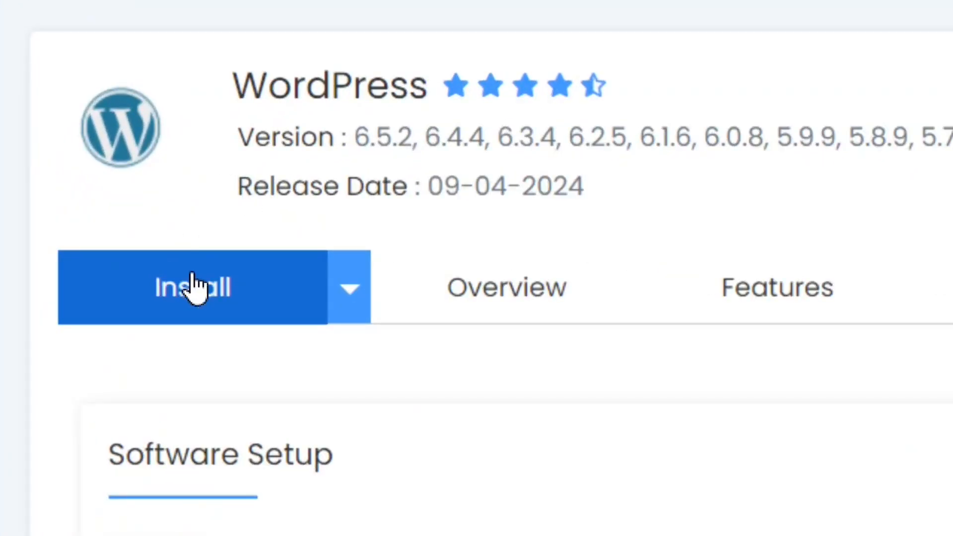
pyautogui.click(353, 300)
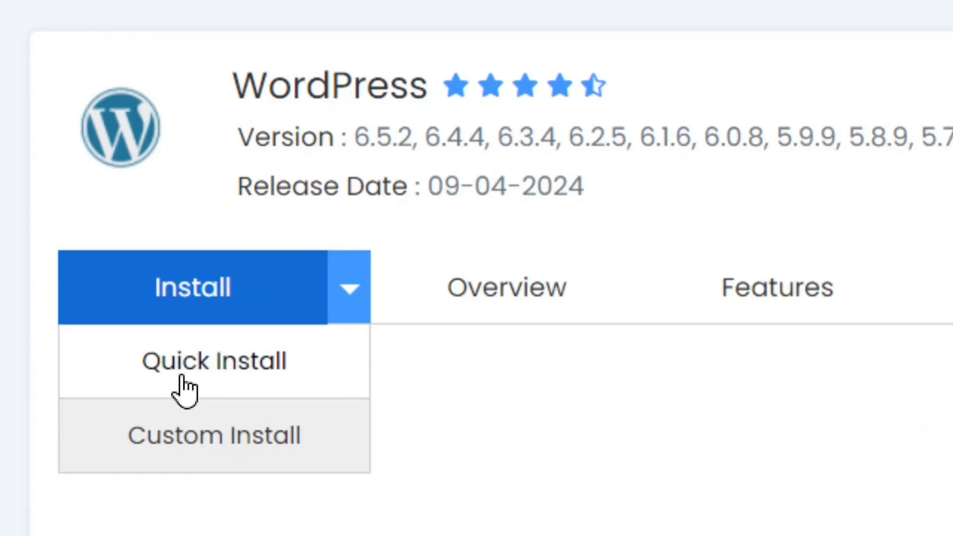
pyautogui.click(222, 389)
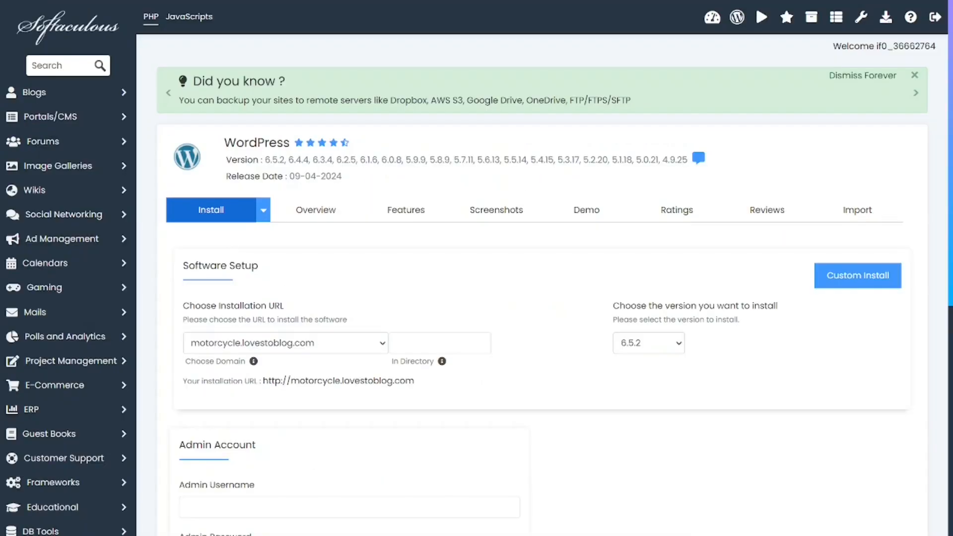
# Step: Fill in the admin username and admin password for the motorcycle.lovestoblog.com site and install WordPress
pyautogui.scroll(-6, 219, 374)
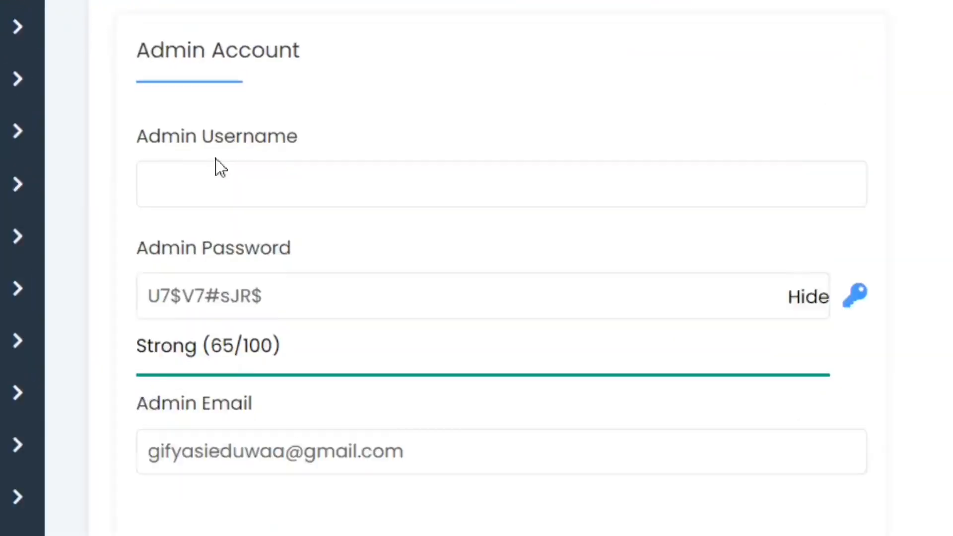
pyautogui.click(253, 172)
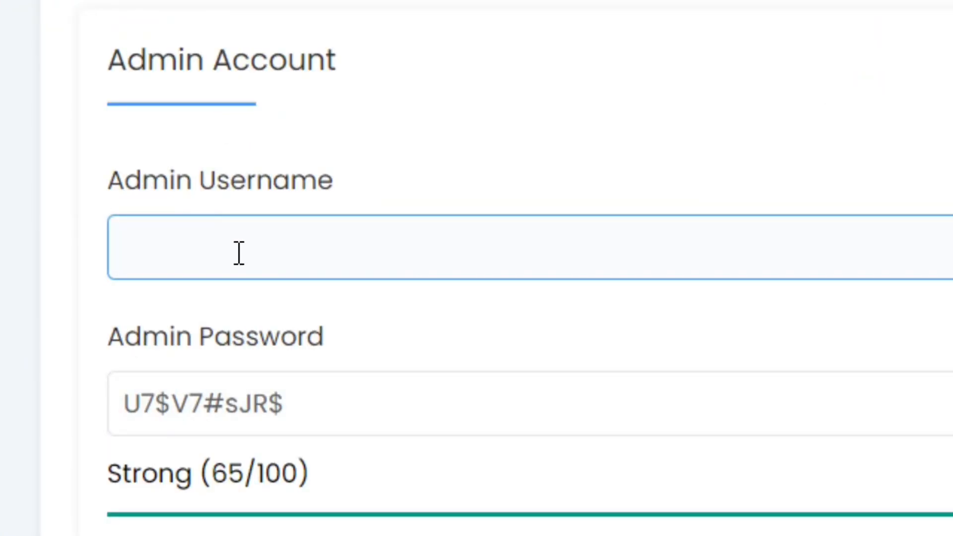
pyautogui.click(196, 417)
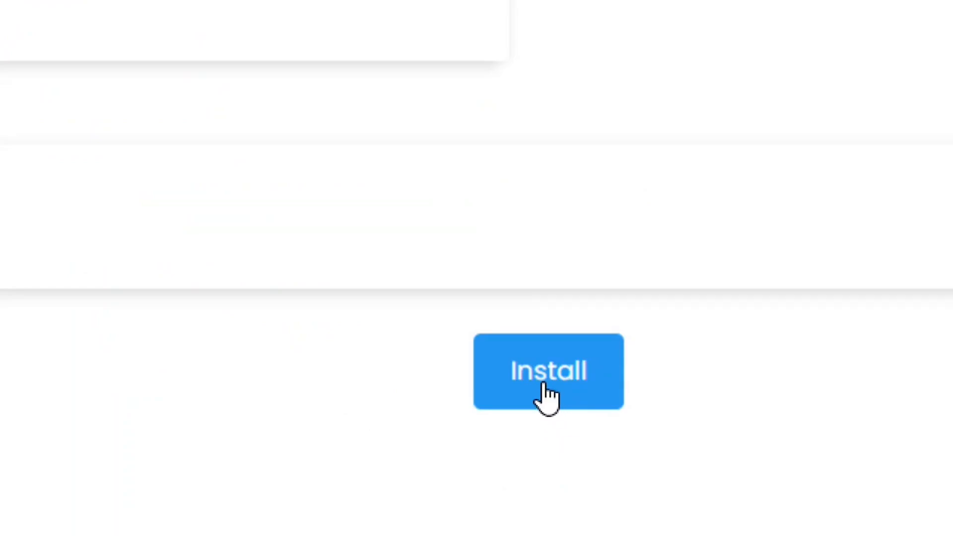
pyautogui.click(546, 392)
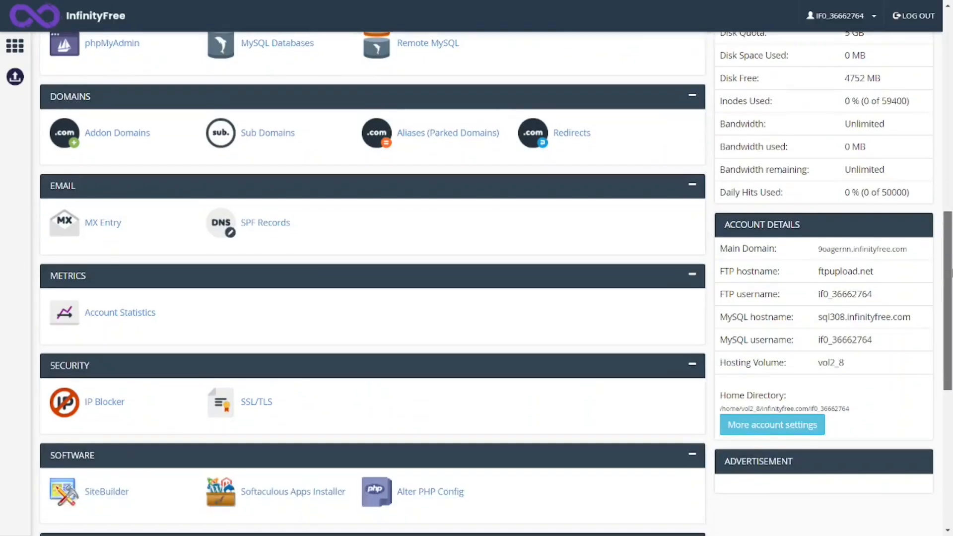
# Step: Reopen the Softaculous Apps Installer, list the installations and open the WordPress admin of motorcycle.lovestoblog.com
pyautogui.scroll(-4, 429, 351)
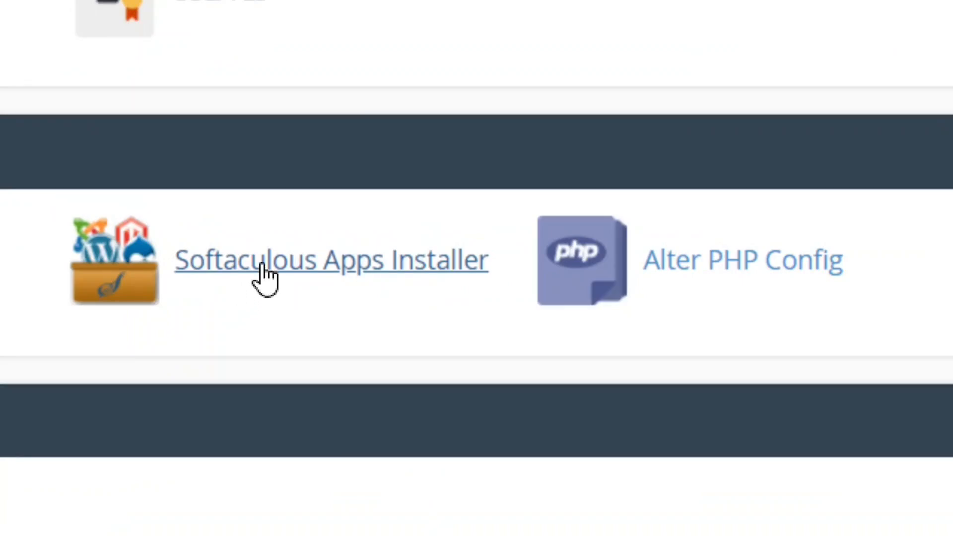
pyautogui.click(270, 281)
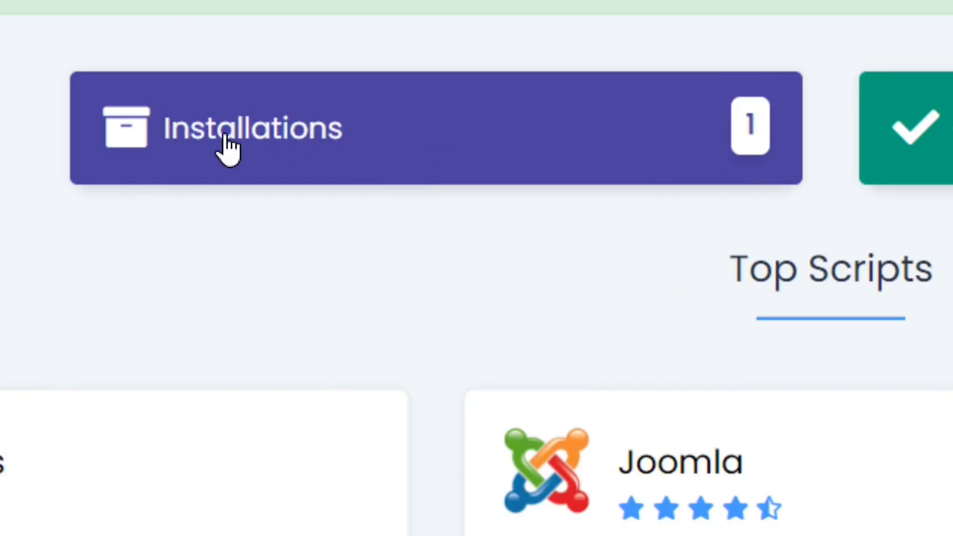
pyautogui.click(229, 149)
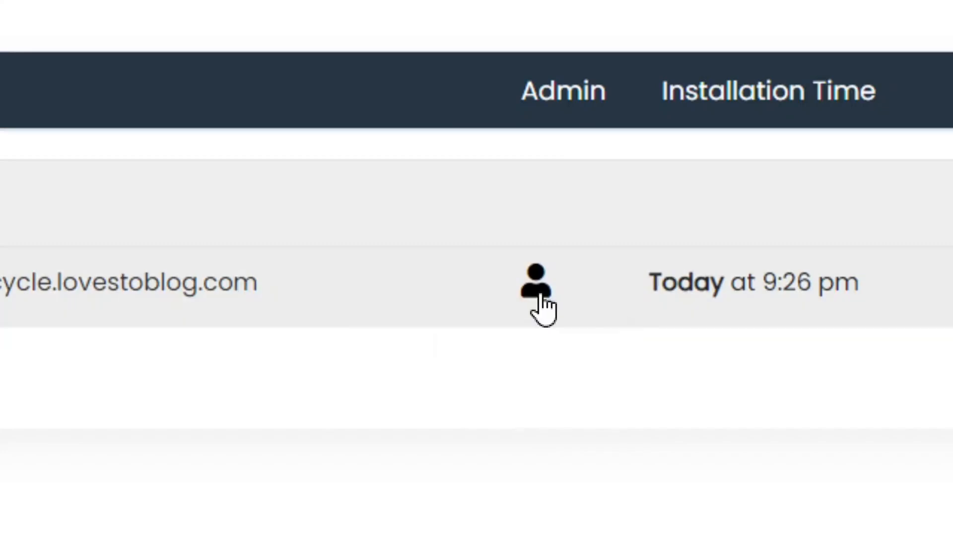
pyautogui.click(543, 285)
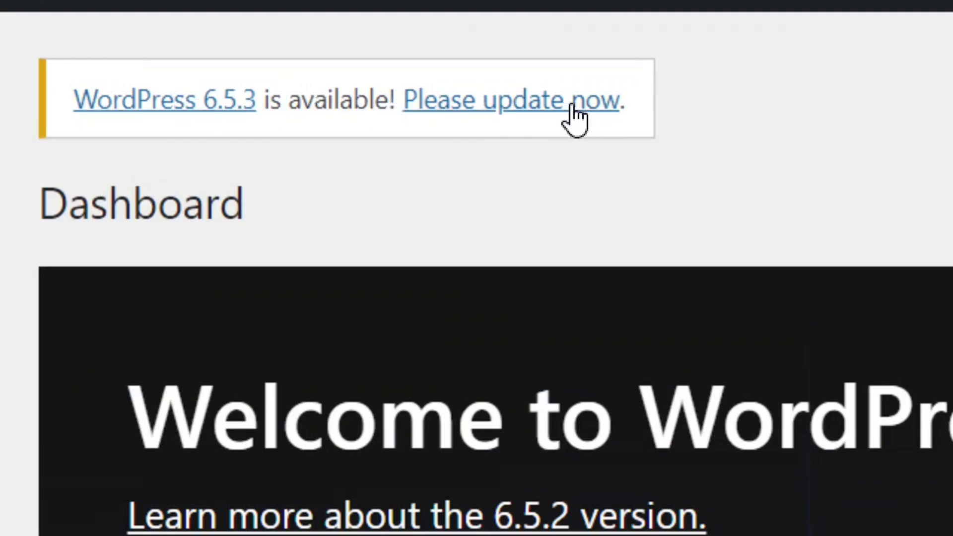
# Step: Update WordPress to version 6.5.3 and return to the dashboard
pyautogui.click(560, 113)
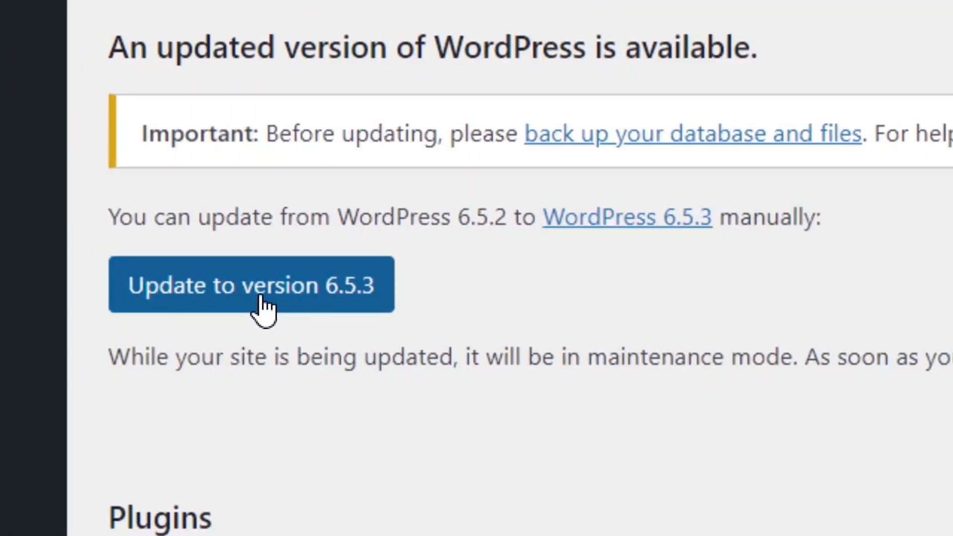
pyautogui.click(262, 307)
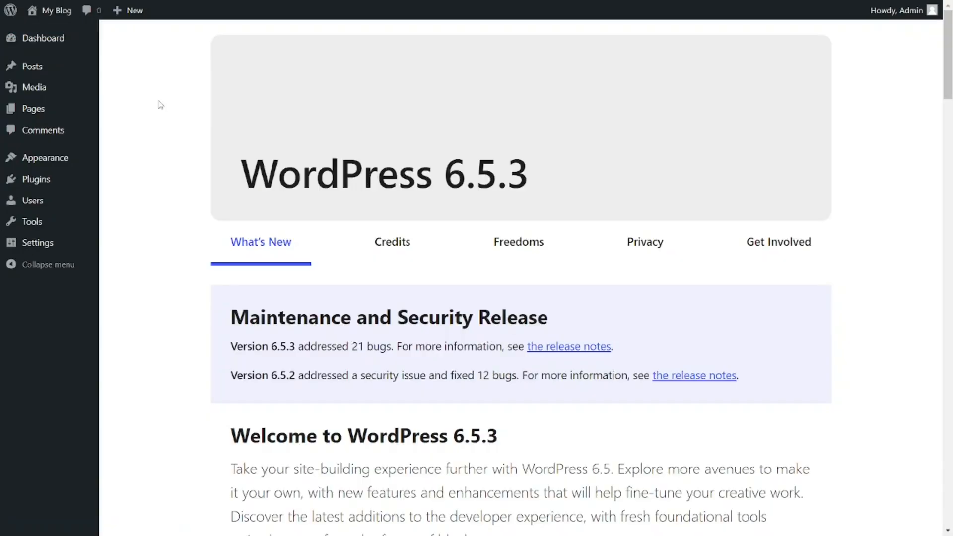
pyautogui.moveTo(35, 38)
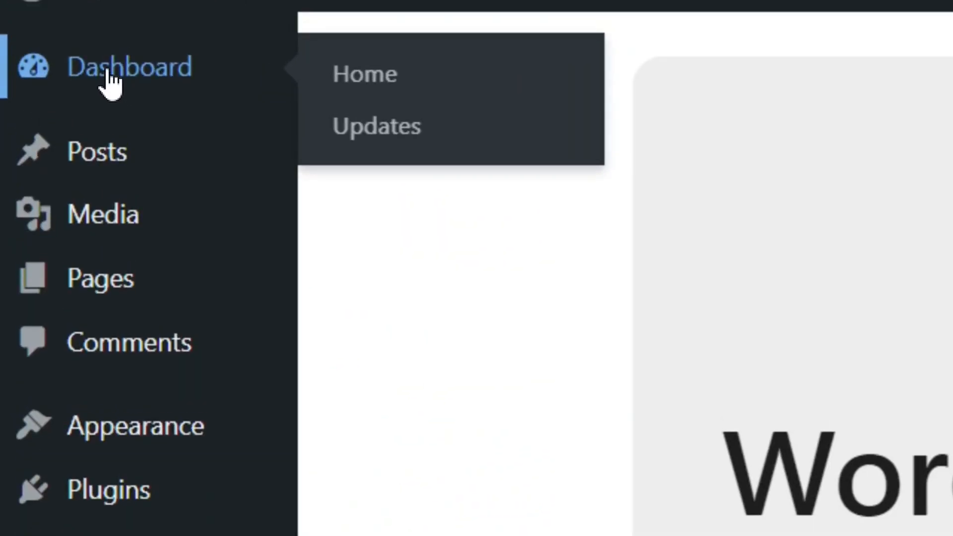
pyautogui.click(111, 81)
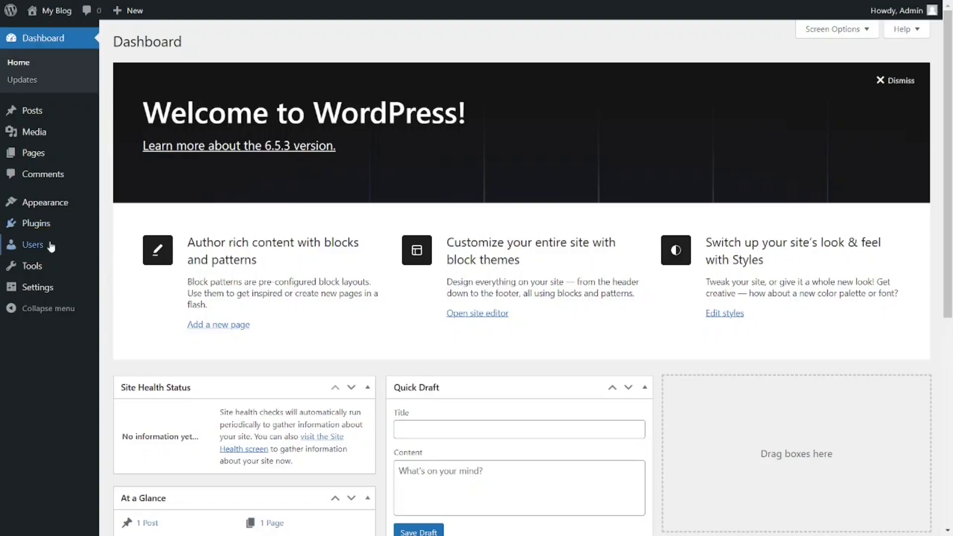
# Step: Search the new plugins for wpvivid, then install and activate Migration, Backup, Staging – WPvivid
pyautogui.moveTo(26, 230)
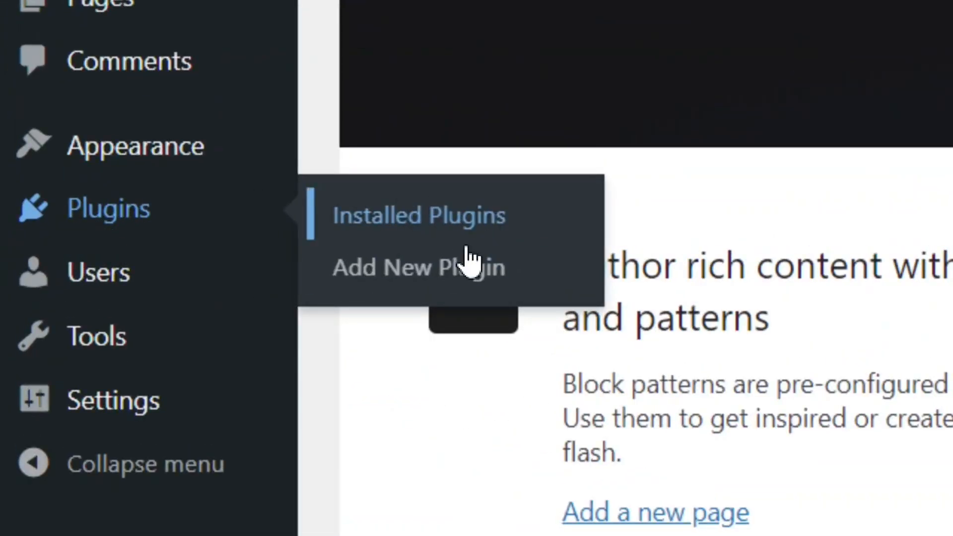
pyautogui.click(429, 272)
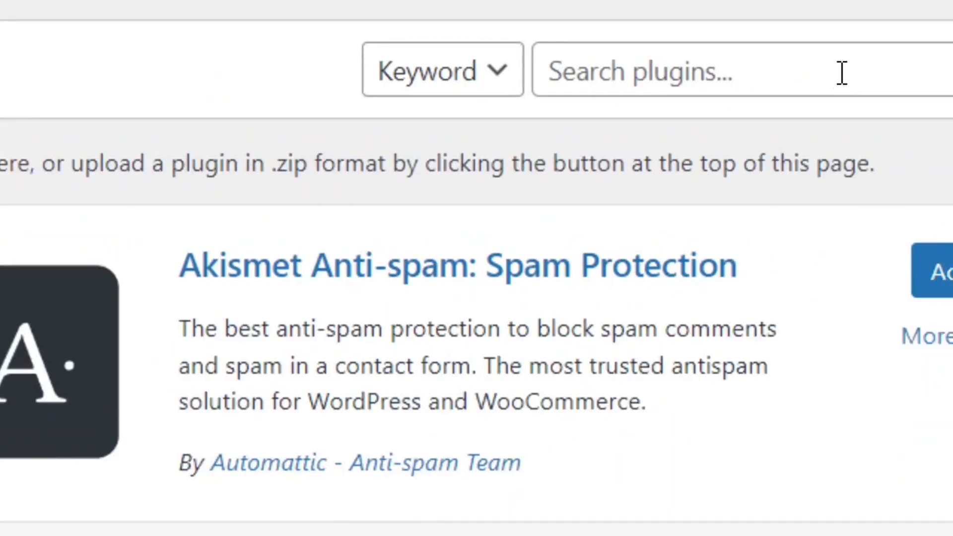
pyautogui.click(832, 80)
pyautogui.write('wpvivid')
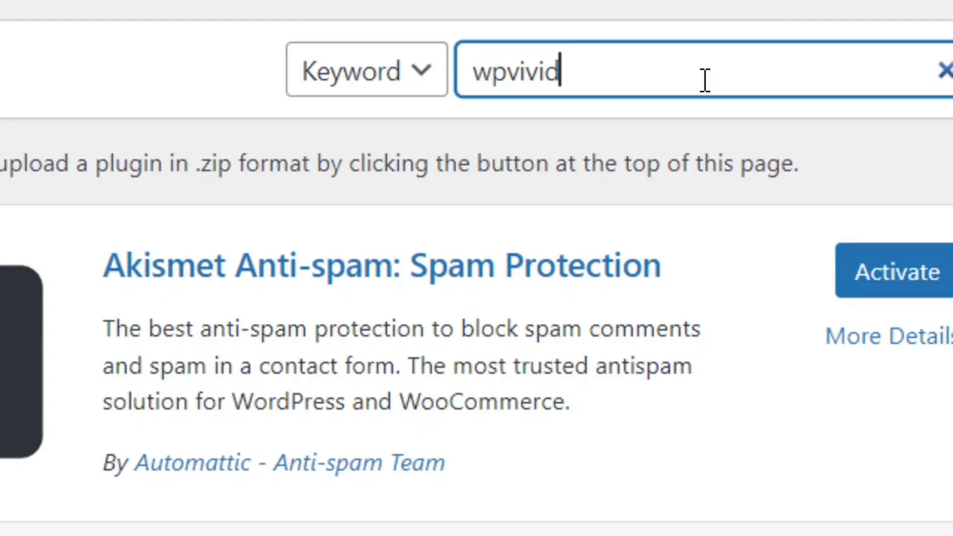
pyautogui.moveTo(596, 81); pyautogui.dragTo(486, 86)
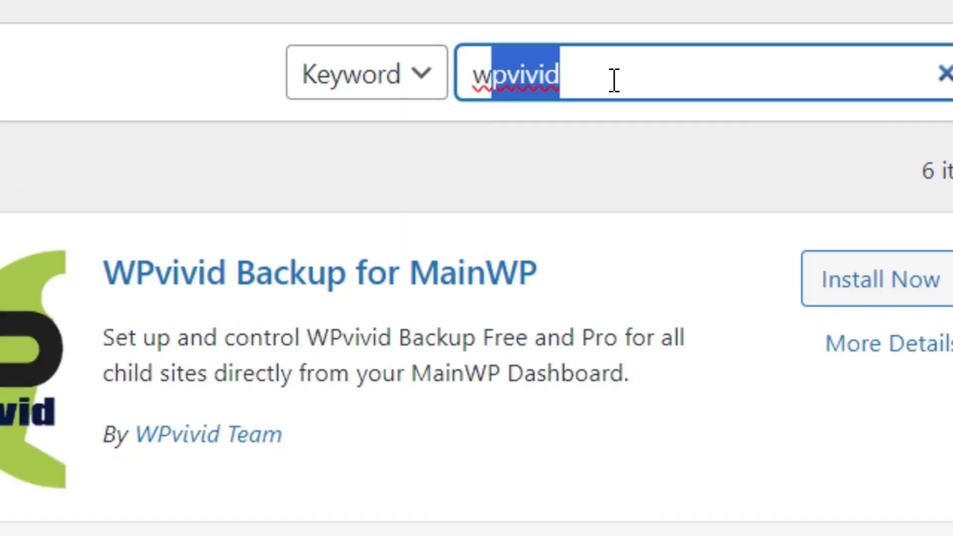
pyautogui.click(588, 81)
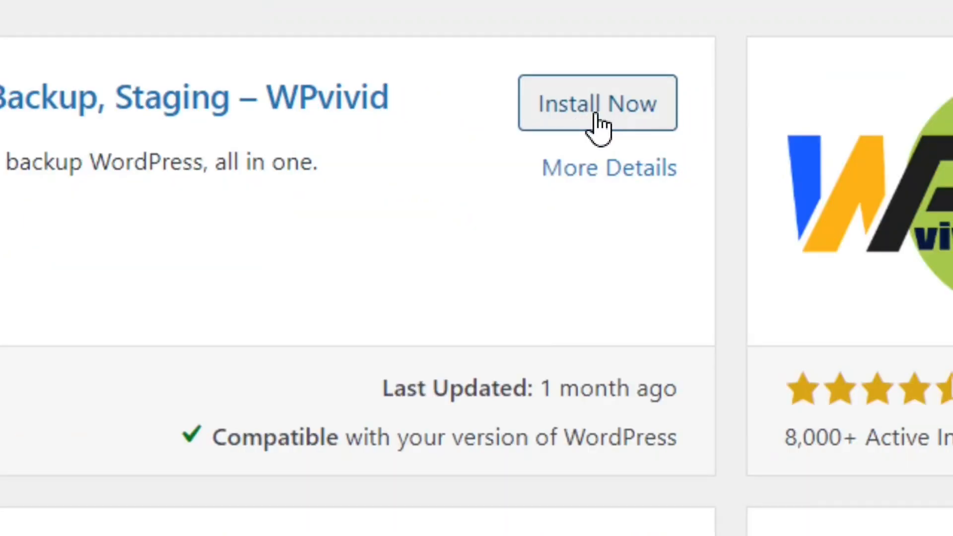
pyautogui.click(605, 127)
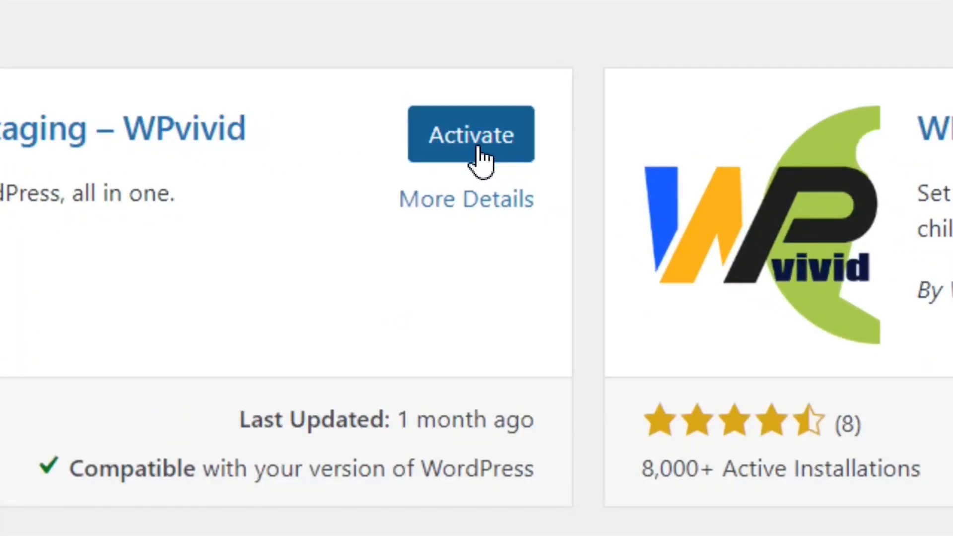
pyautogui.click(478, 158)
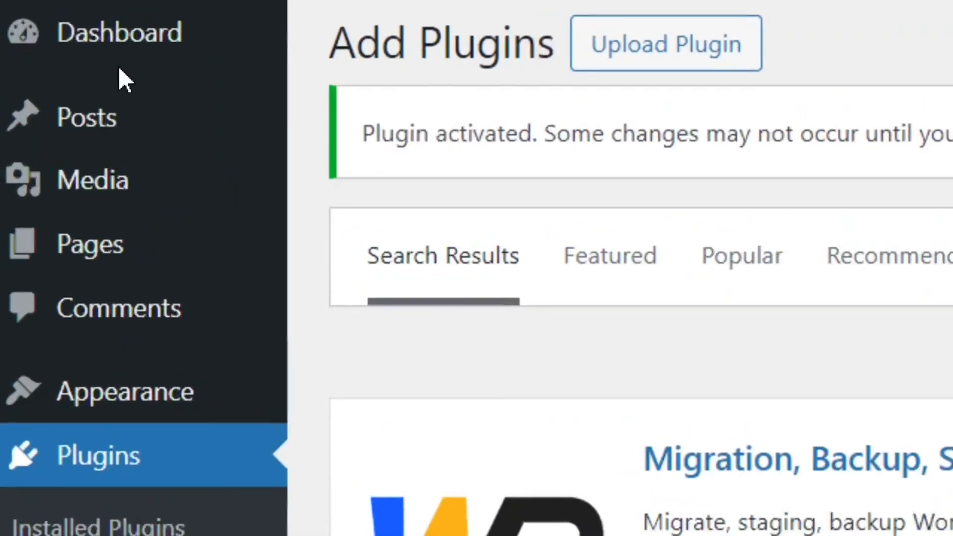
# Step: Upload the back-blondlot-5mh4y.zipwp.link backup archive from the computer to WPvivid Backup and acknowledge the completed upload
pyautogui.moveTo(99, 35)
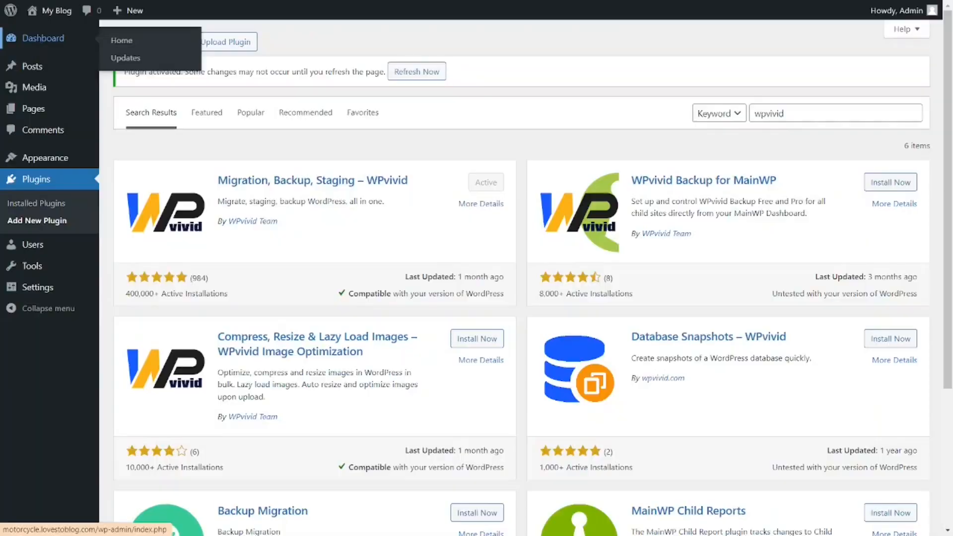
pyautogui.click(39, 278)
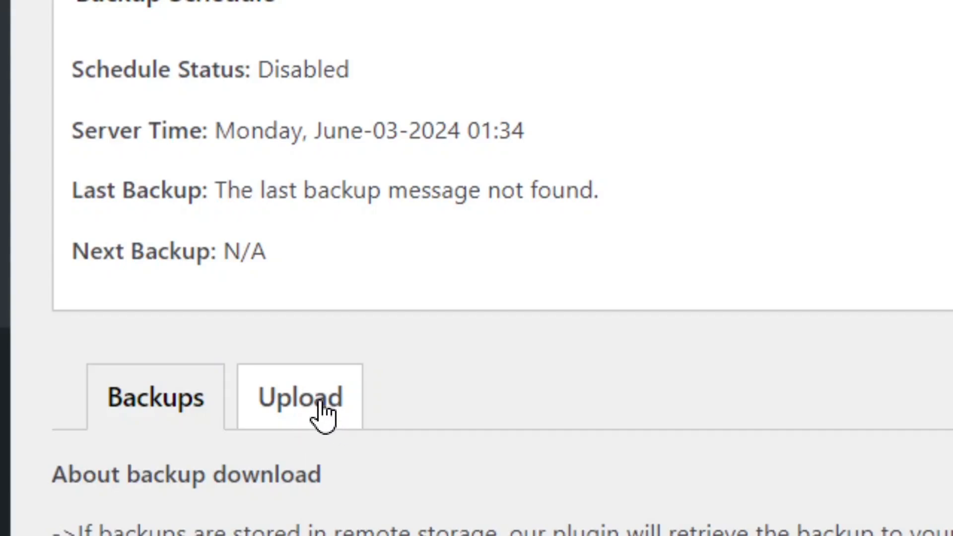
pyautogui.click(322, 416)
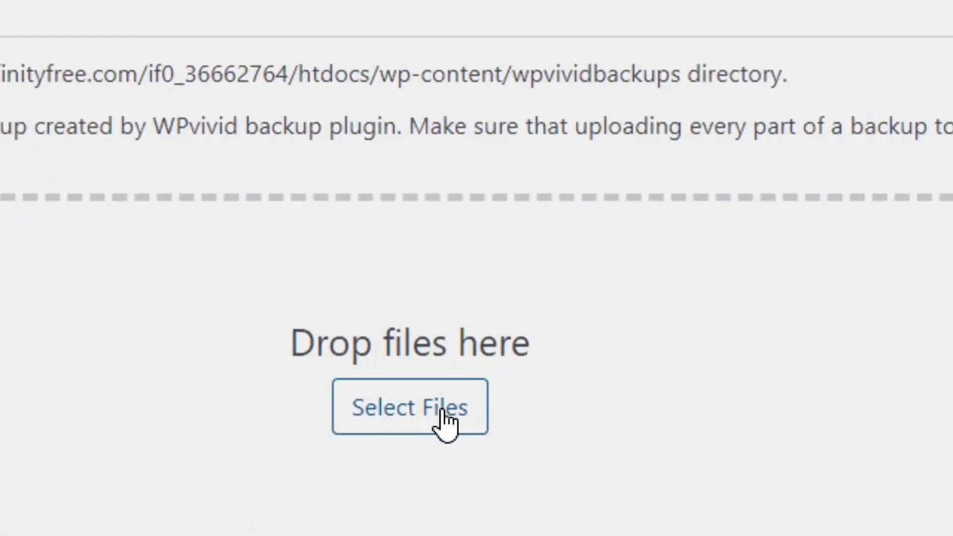
pyautogui.click(406, 421)
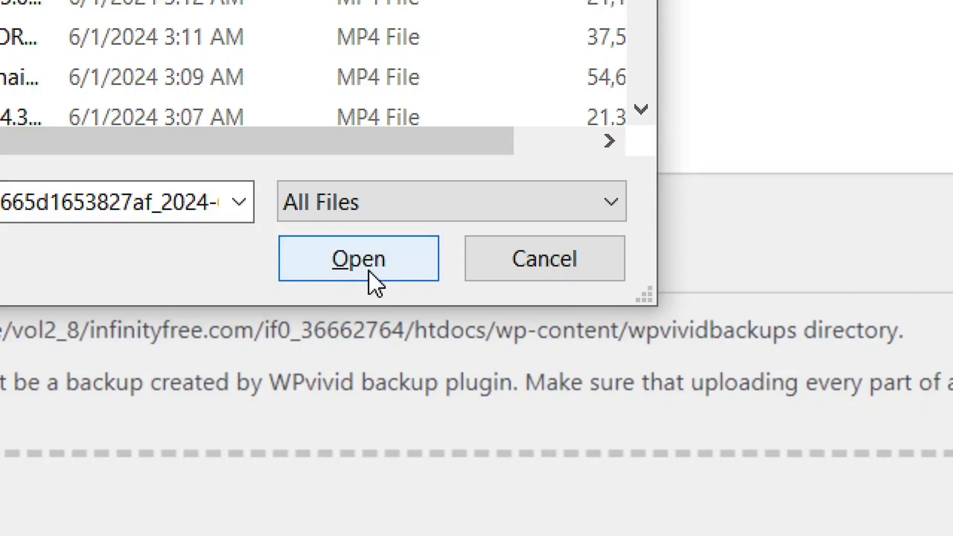
pyautogui.click(364, 270)
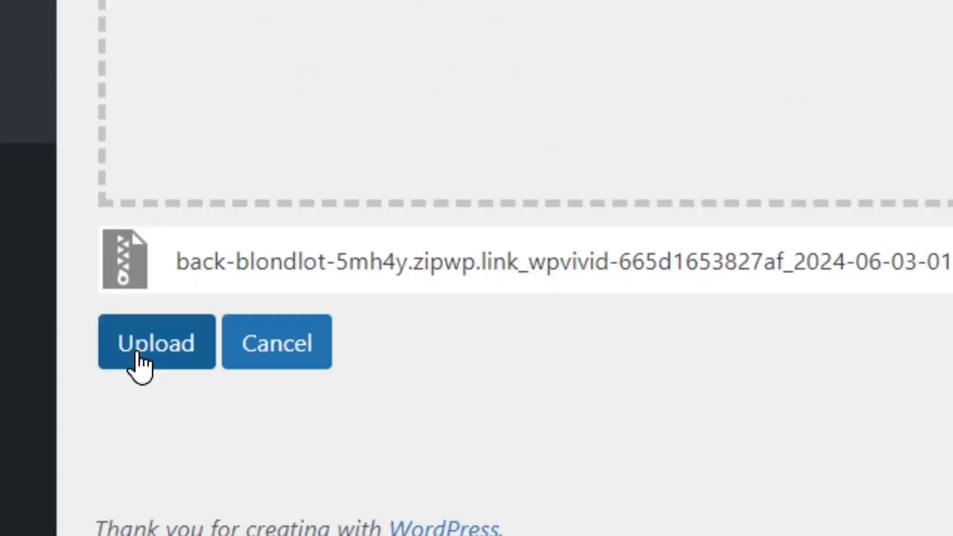
pyautogui.click(152, 527)
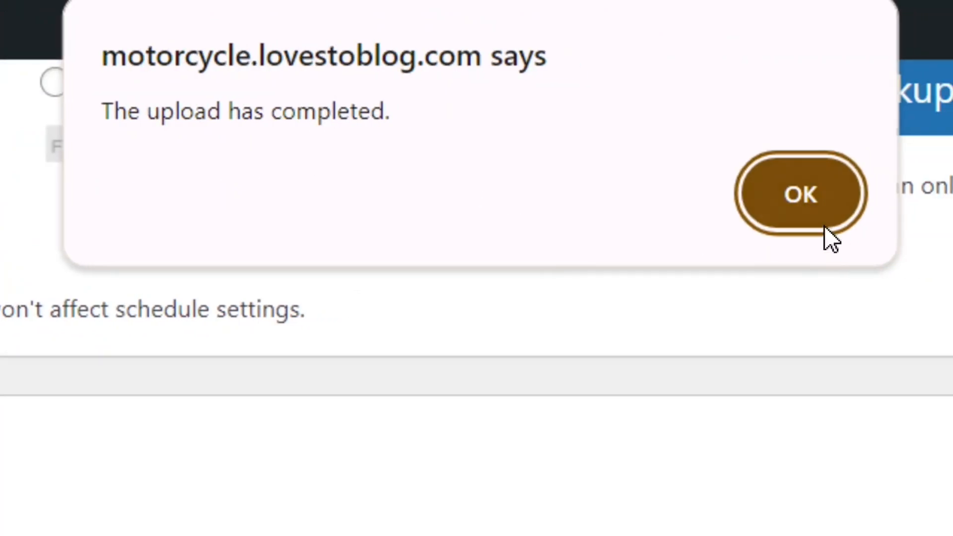
pyautogui.click(824, 218)
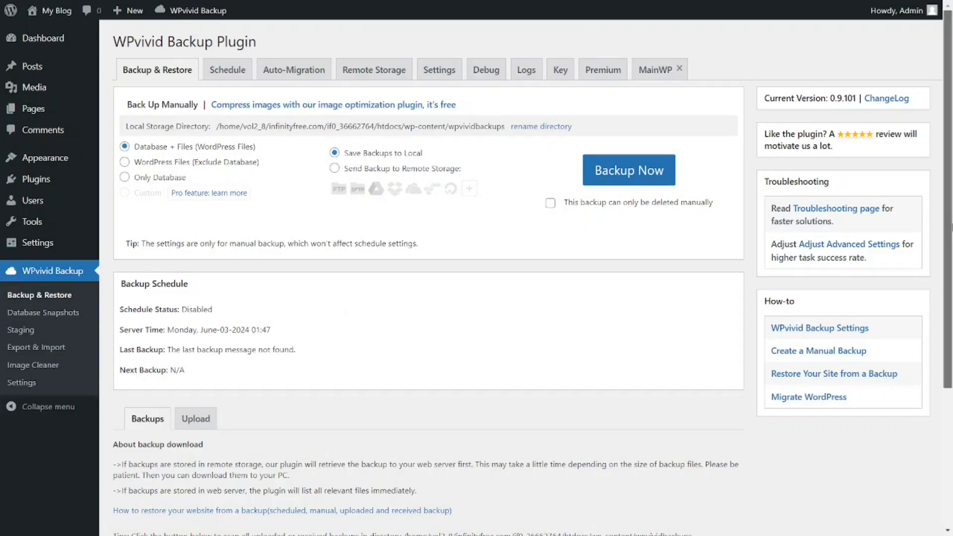
# Step: Restore the site from the uploaded backup in the WPvivid backup list, confirming the restore and its completion message
pyautogui.moveTo(947, 199); pyautogui.dragTo(947, 336)
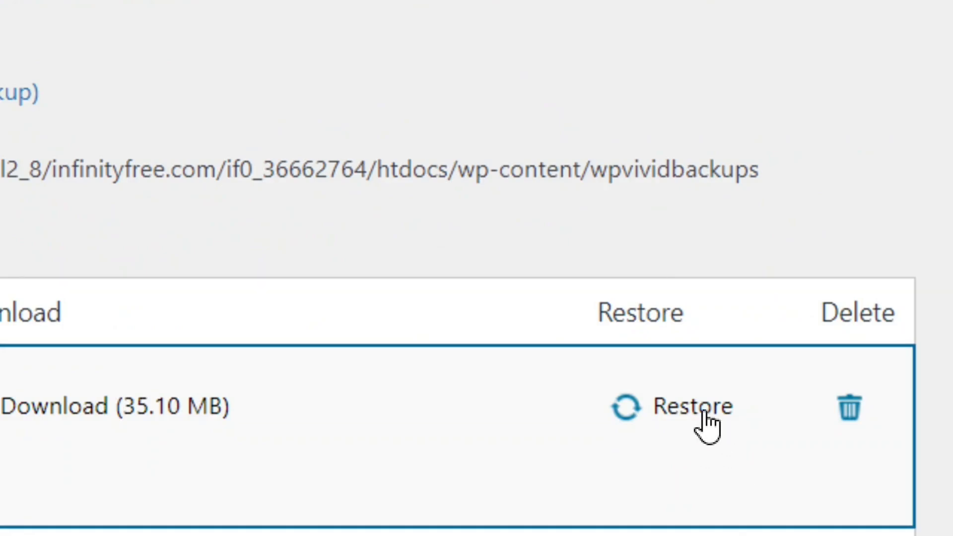
pyautogui.click(705, 414)
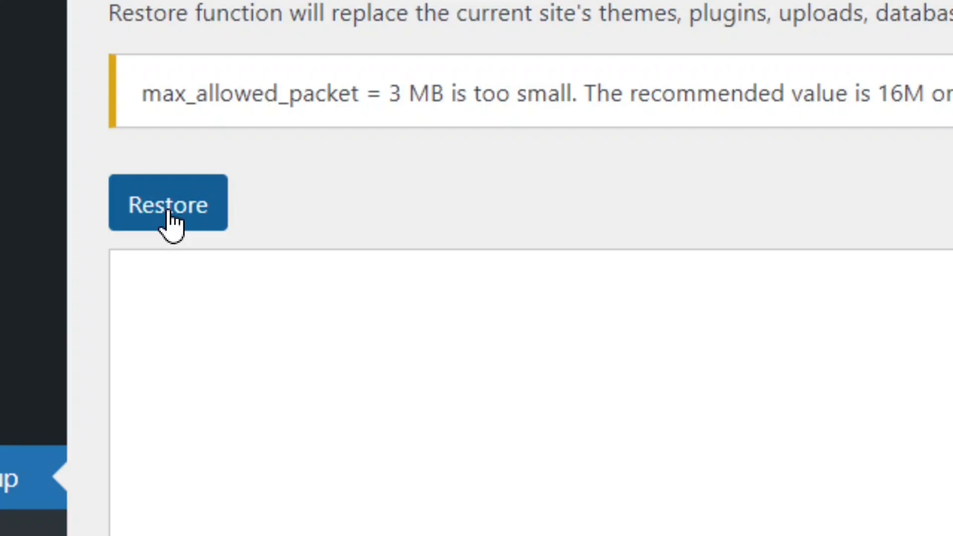
pyautogui.click(168, 212)
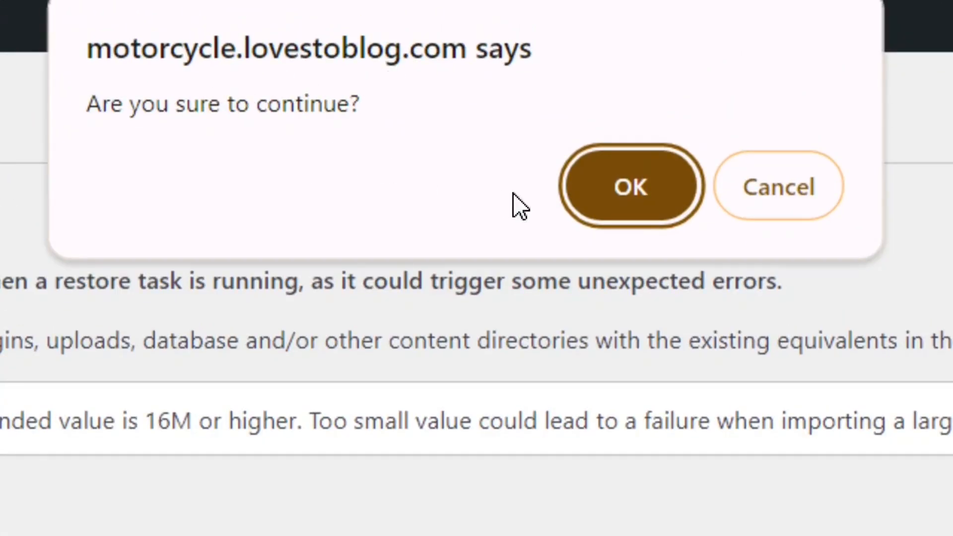
pyautogui.click(608, 197)
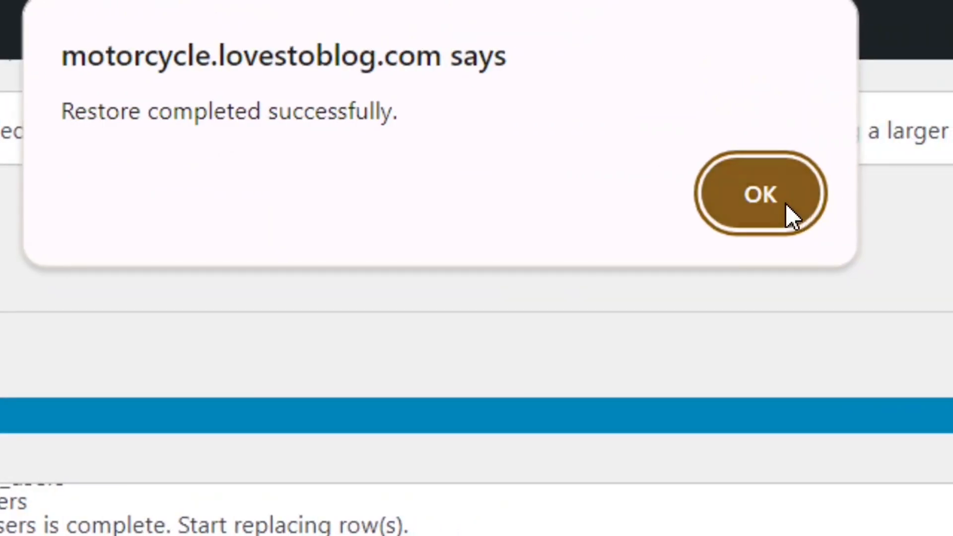
pyautogui.click(885, 206)
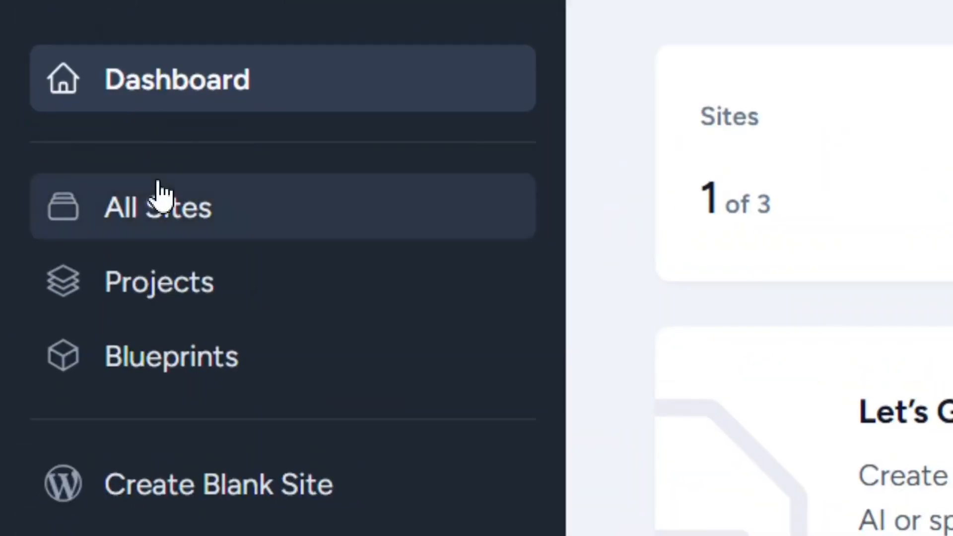
# Step: Switch to ZipWP and open the login credentials of the Motor Cycle News site from the list of all sites
pyautogui.click(161, 230)
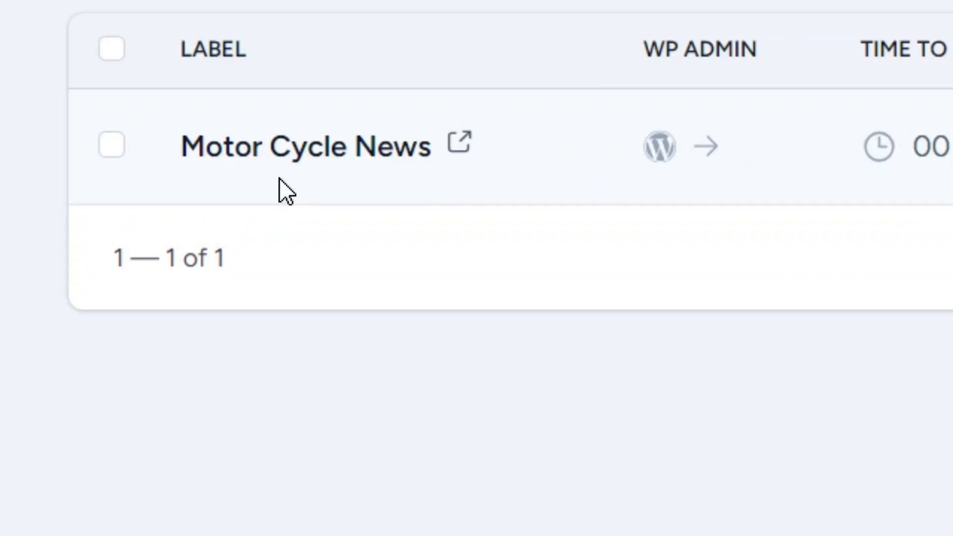
pyautogui.click(797, 147)
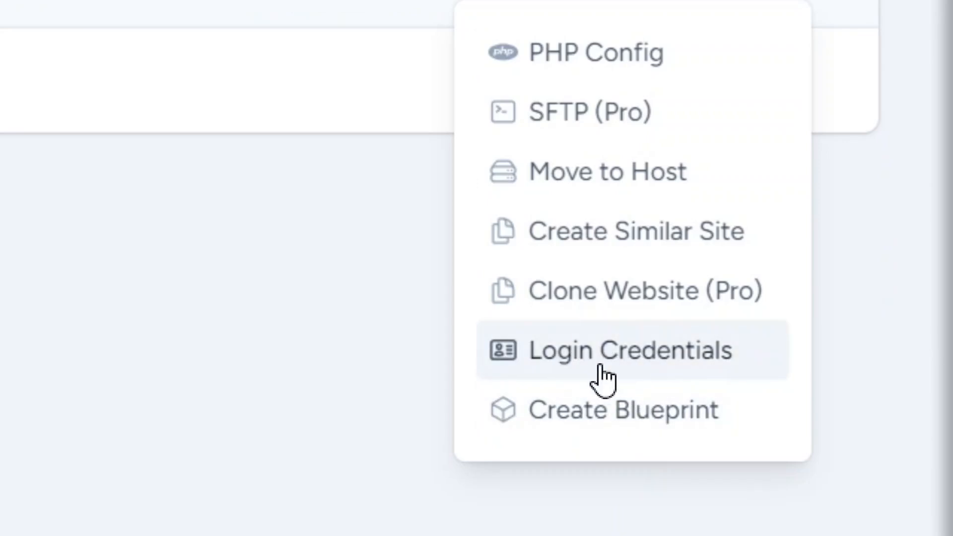
pyautogui.click(630, 355)
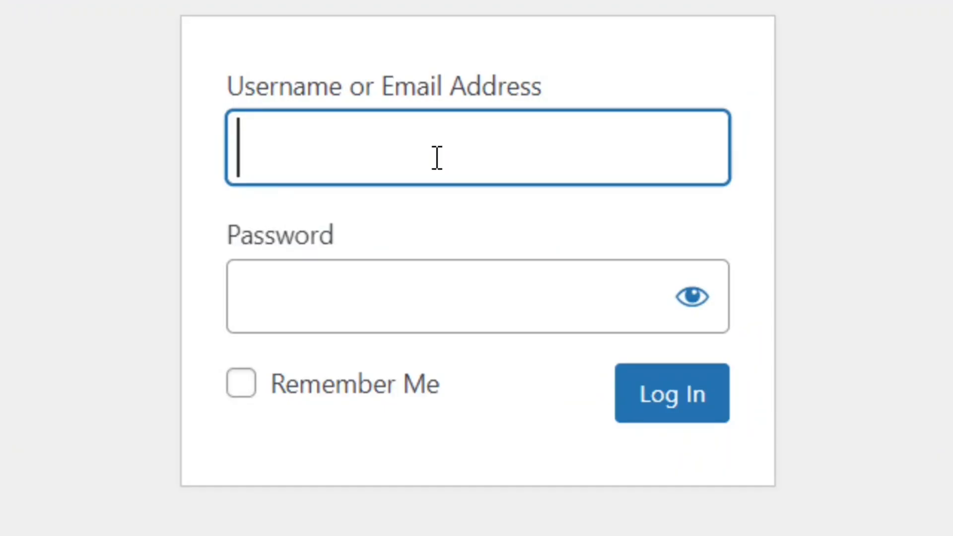
# Step: Log in to the restored WordPress site with the username and account password copied from the ZipWP login credentials
pyautogui.hotkey('ctrl', 'v')
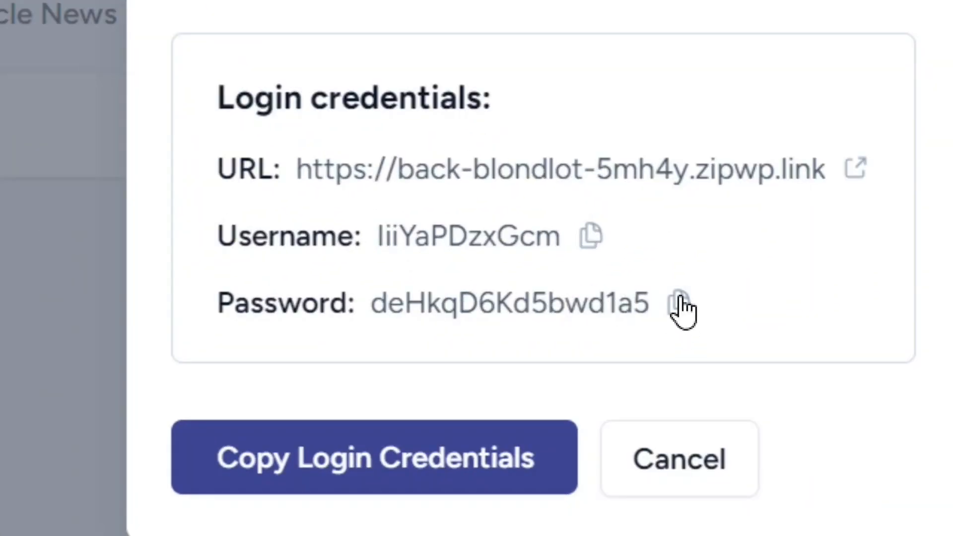
pyautogui.click(678, 304)
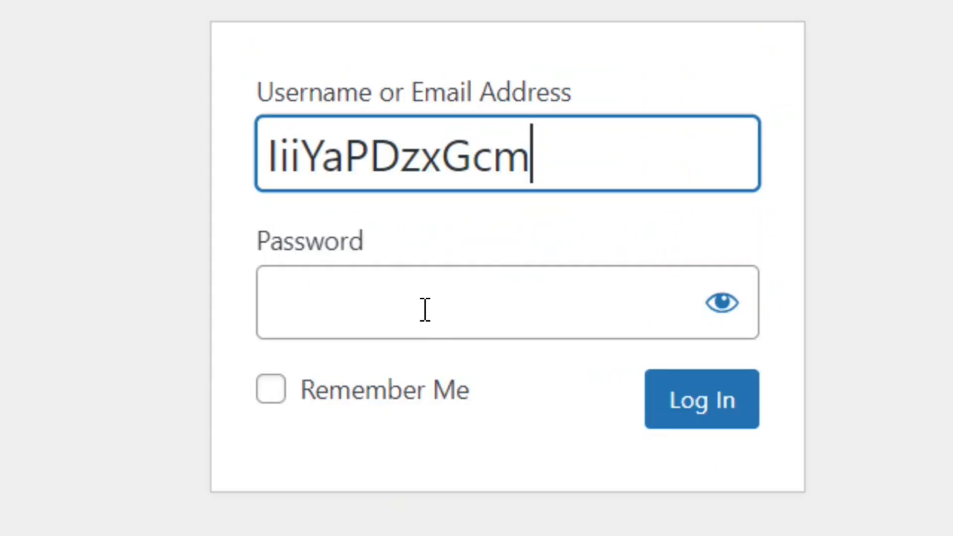
pyautogui.click(425, 308)
pyautogui.hotkey('ctrl', 'v')
pyautogui.click(714, 379)
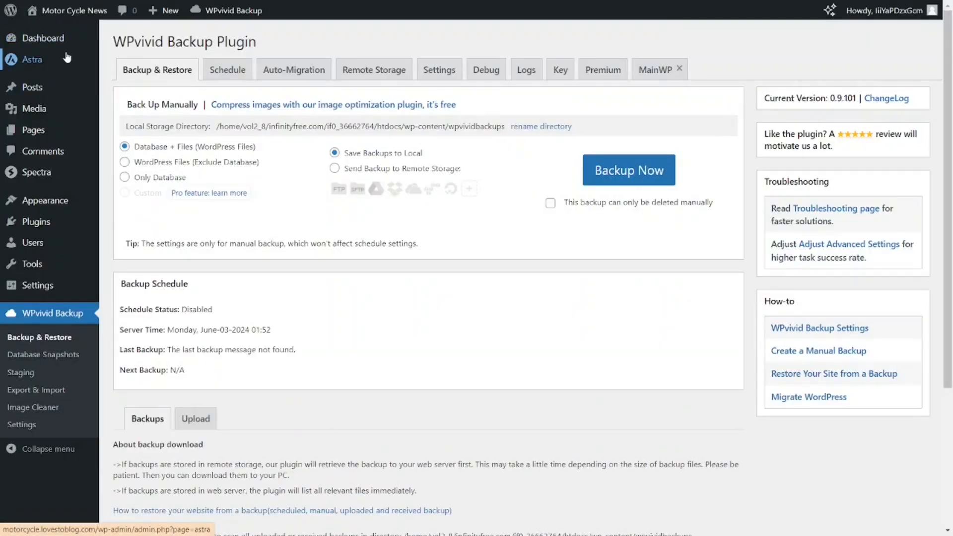
# Step: Go from the WPvivid Backup page to the home page of the WordPress dashboard
pyautogui.moveTo(78, 64)
pyautogui.moveTo(46, 48)
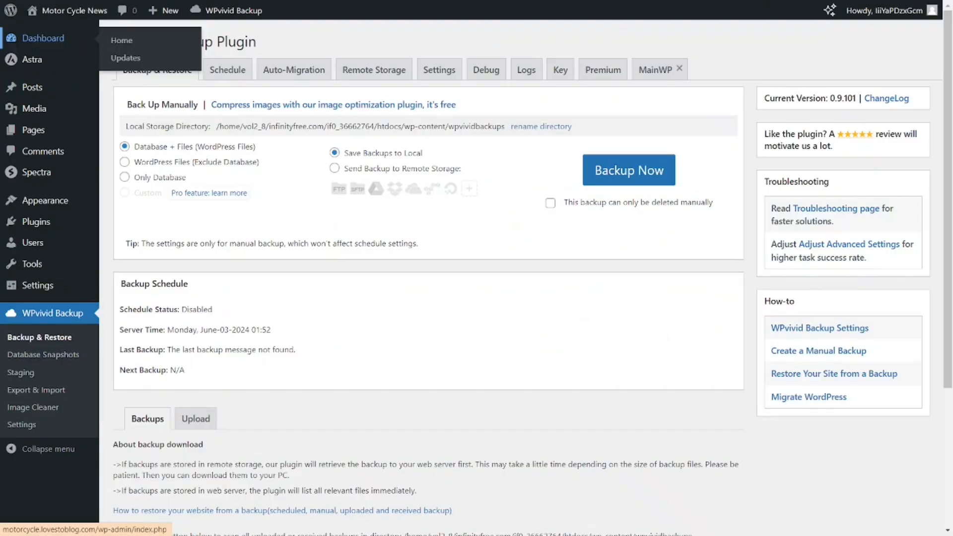
pyautogui.click(112, 81)
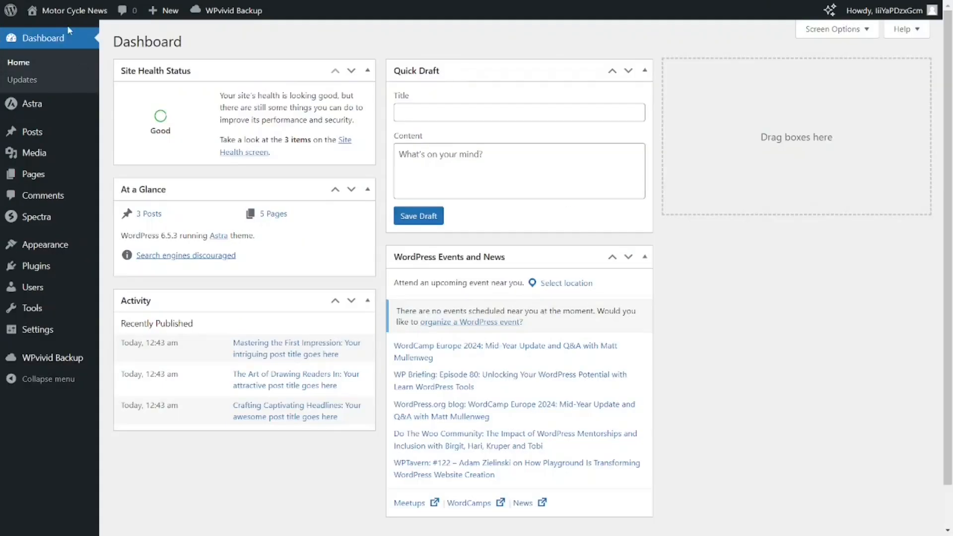
# Step: Visit the migrated Motor Cycle News site, look through its homepage sections, and check the browser's connection security details
pyautogui.moveTo(66, 18)
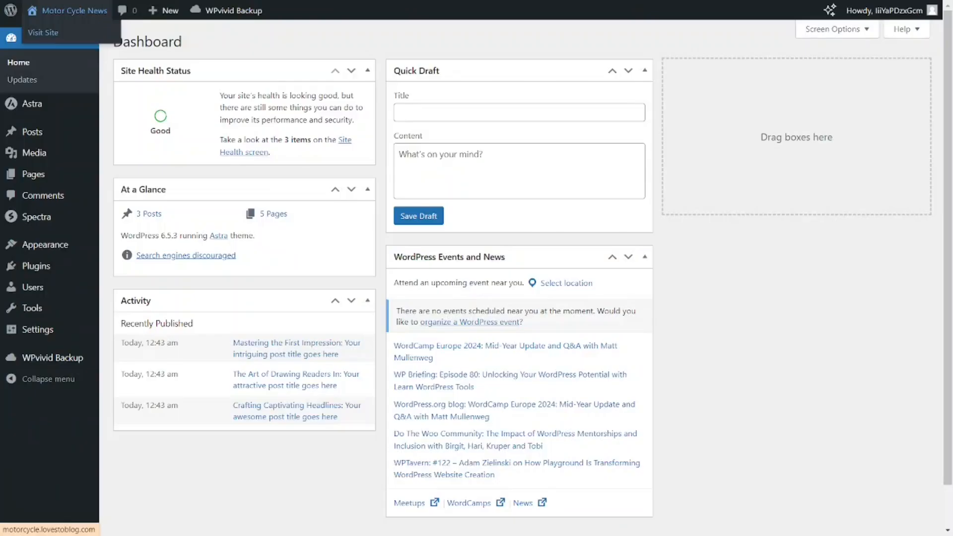
pyautogui.click(124, 109)
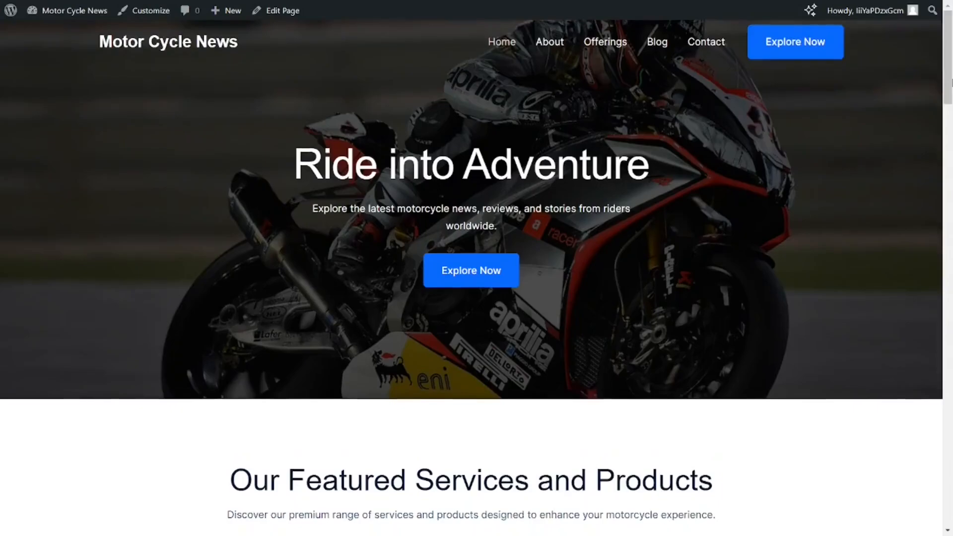
pyautogui.scroll(-5, 476, 268)
pyautogui.scroll(-10, 476, 278)
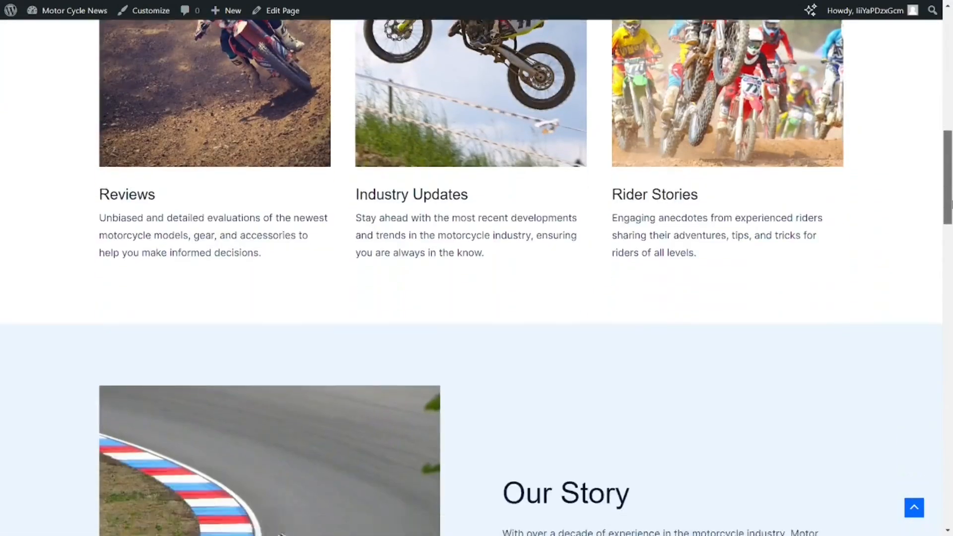
pyautogui.scroll(-12, 477, 278)
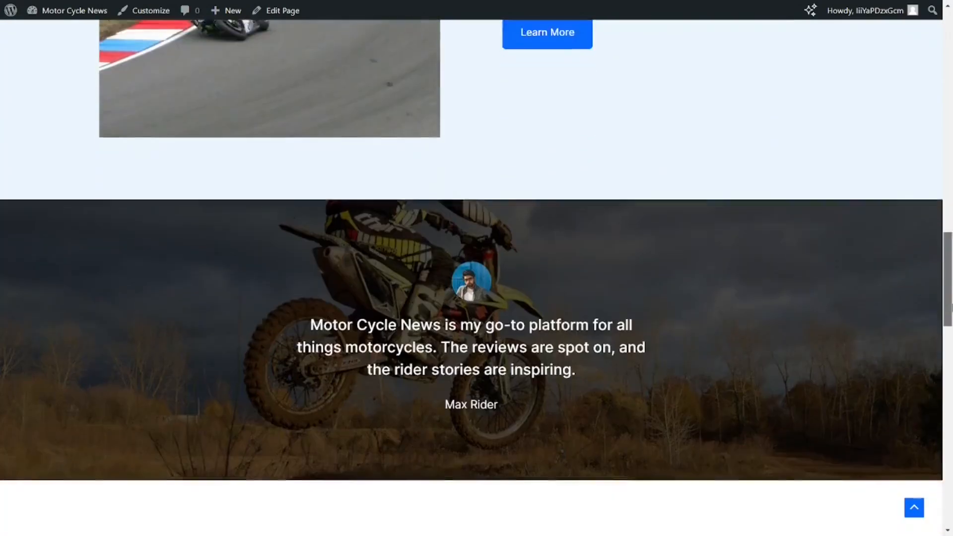
pyautogui.scroll(-14, 476, 278)
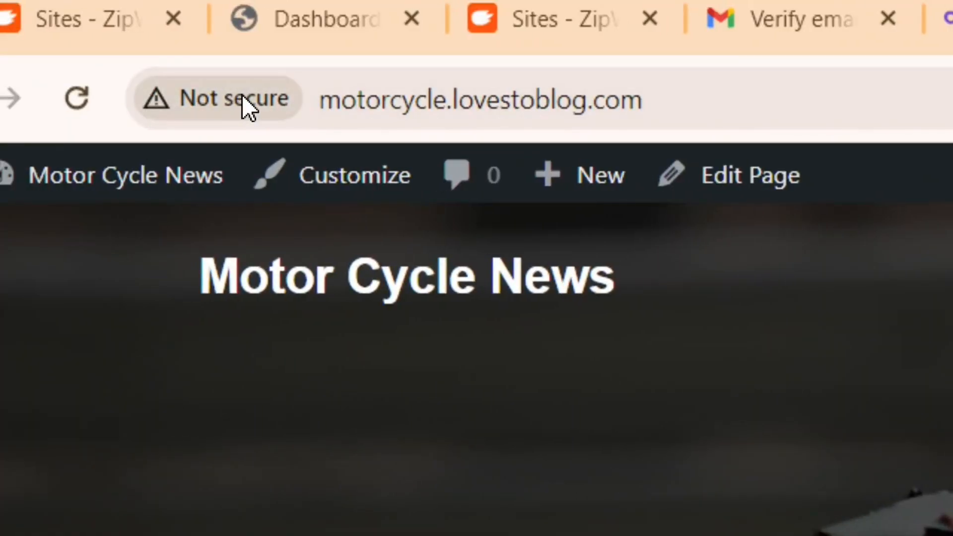
pyautogui.click(235, 98)
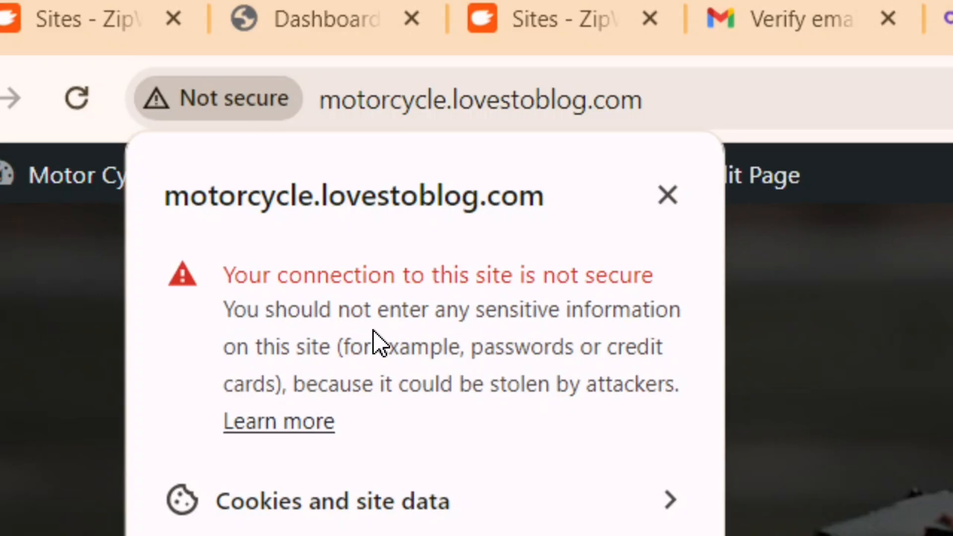
pyautogui.click(801, 272)
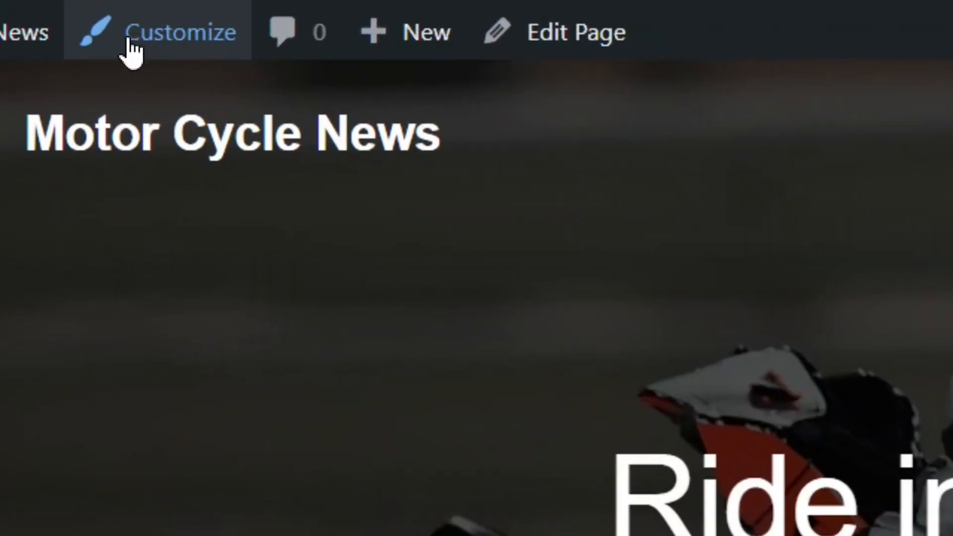
# Step: Open the Motor Cycle News homepage in the theme customizer, look over the Astra options, and close the customizer
pyautogui.click(127, 49)
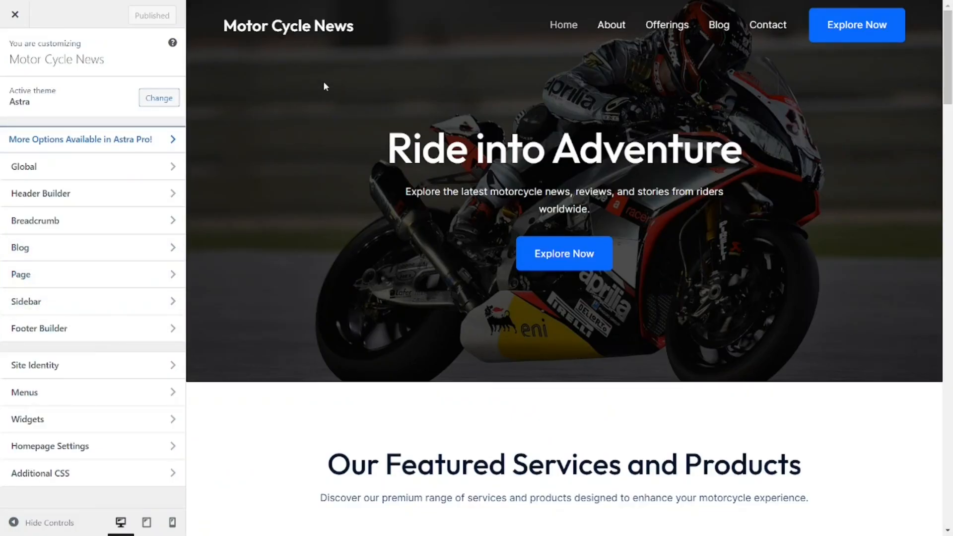
pyautogui.moveTo(304, 31)
pyautogui.click(15, 14)
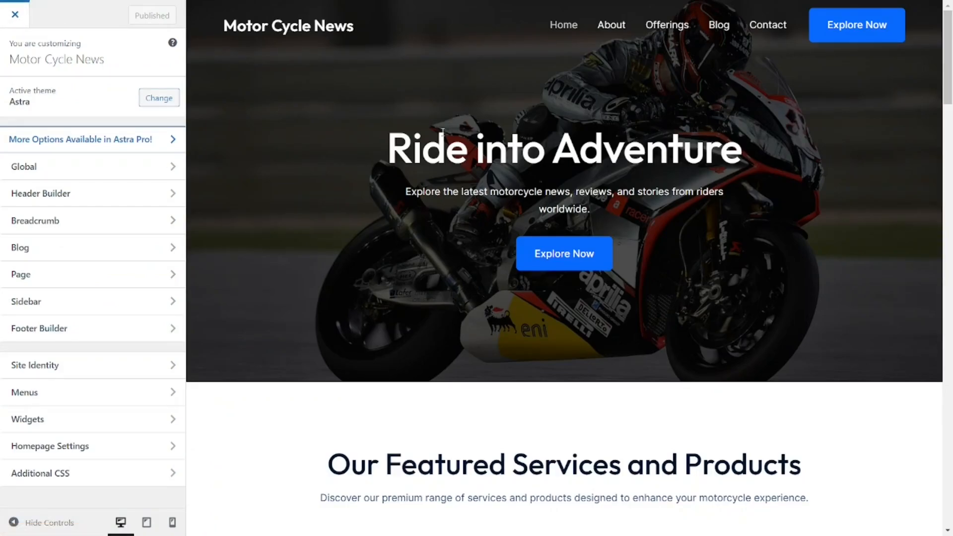